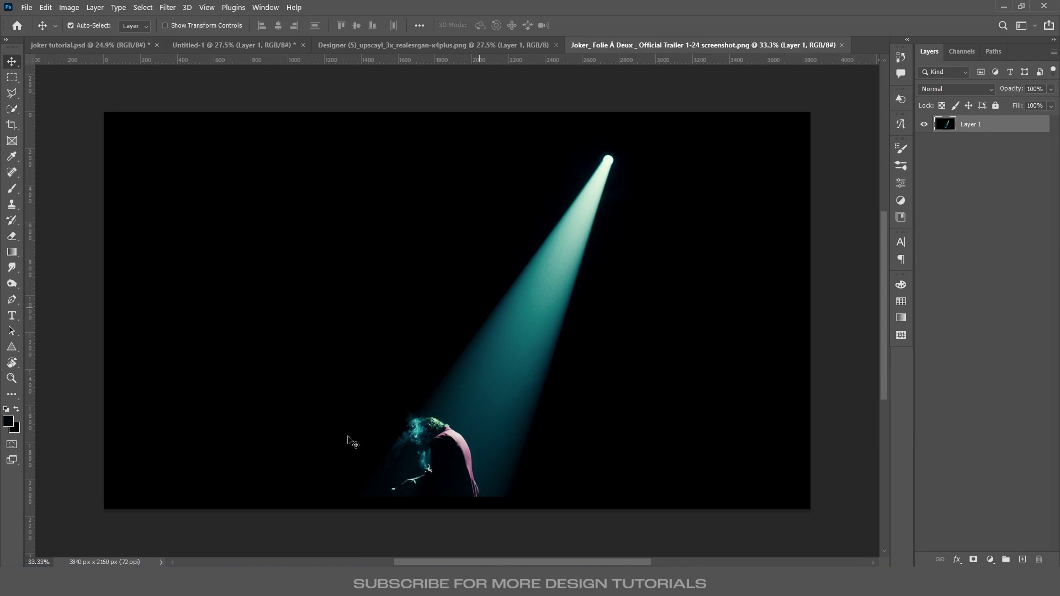
# - Review the smoking-man spotlight reference, and check which parts the figure, cusion and Layer 2 layers hold in the Untitled-1 document
pyautogui.click(473, 44)
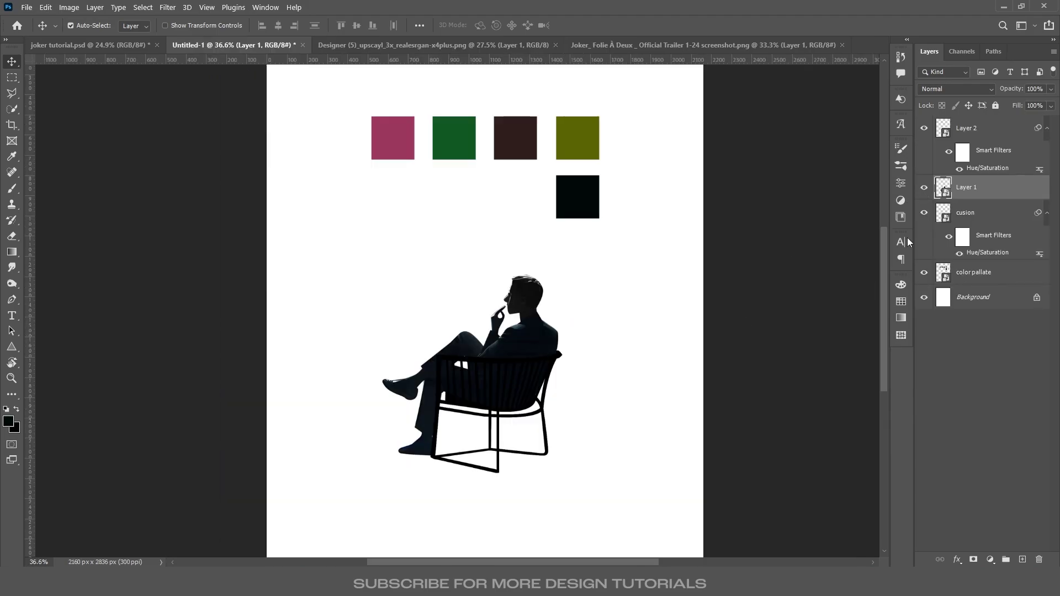
pyautogui.click(923, 188)
pyautogui.click(923, 188)
pyautogui.click(922, 216)
pyautogui.click(923, 216)
pyautogui.click(923, 129)
pyautogui.click(924, 129)
# - Rename Layer 2, which holds the seat frame, as chair
pyautogui.doubleClick(966, 128)
pyautogui.write('chai')
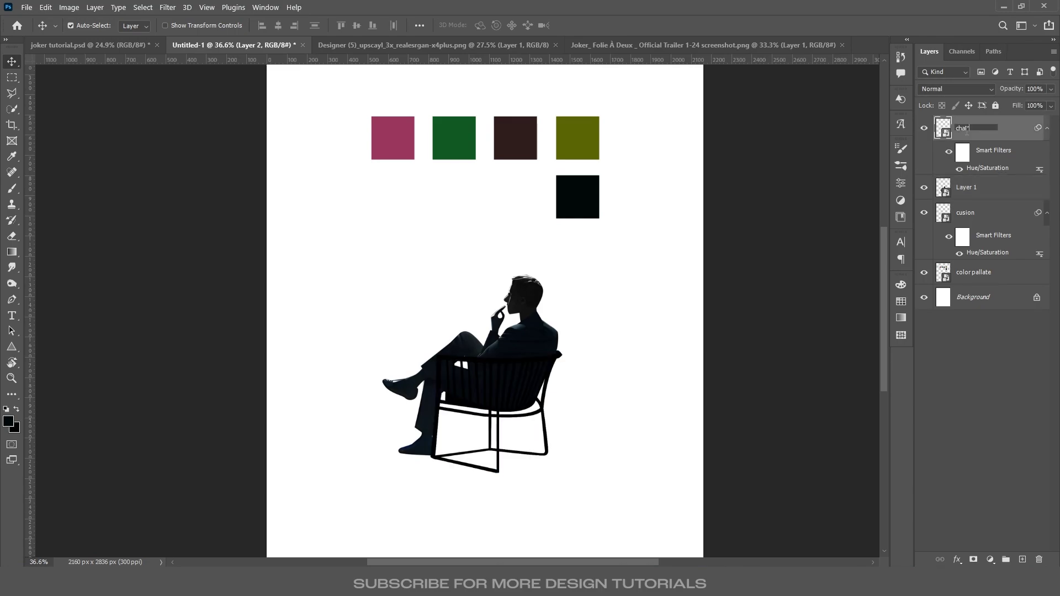
pyautogui.write('r')
pyautogui.press('Return')
# - Sample the near-black swatch of the color pallate layer and fill the Background layer with it
pyautogui.scroll(-2, 379, 347)
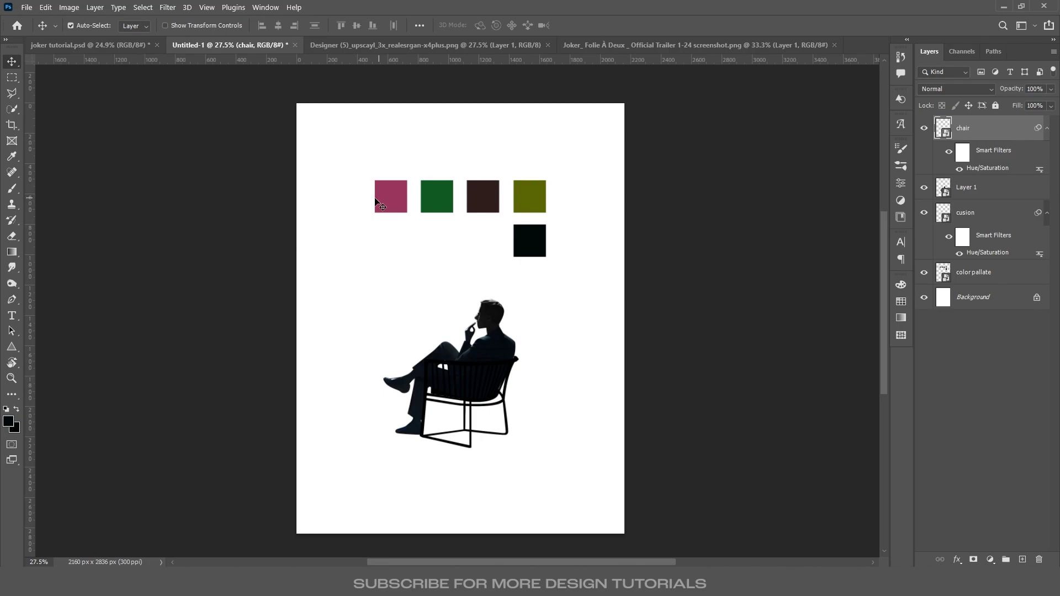
pyautogui.click(538, 241)
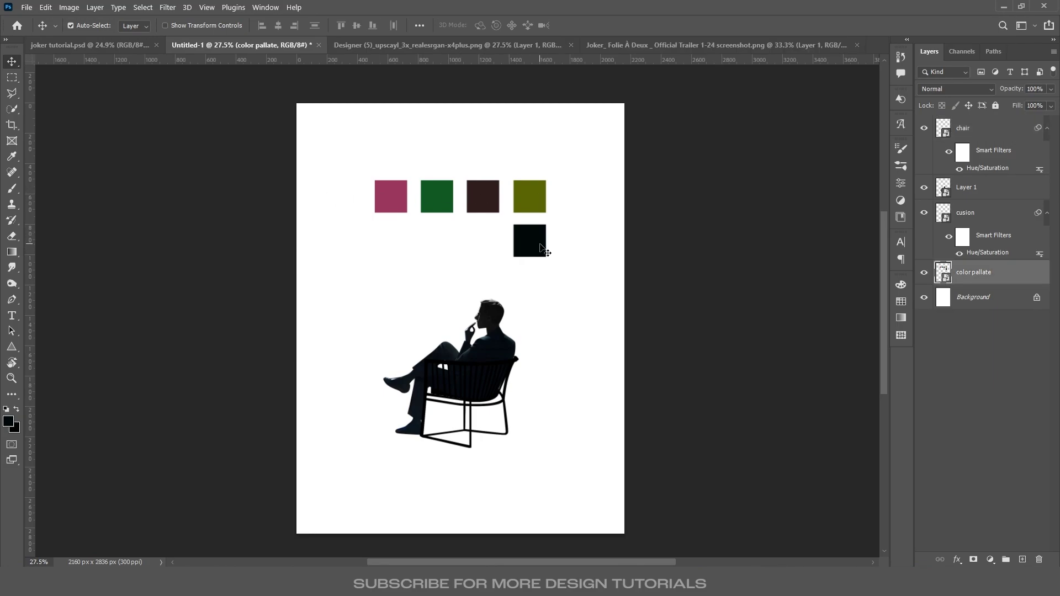
pyautogui.press('b')
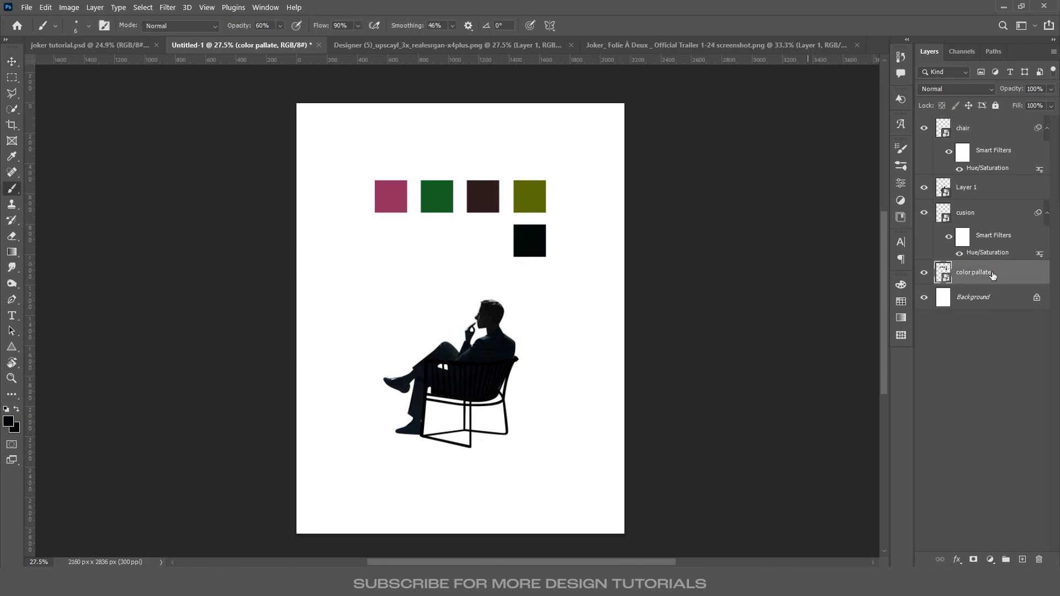
pyautogui.click(987, 297)
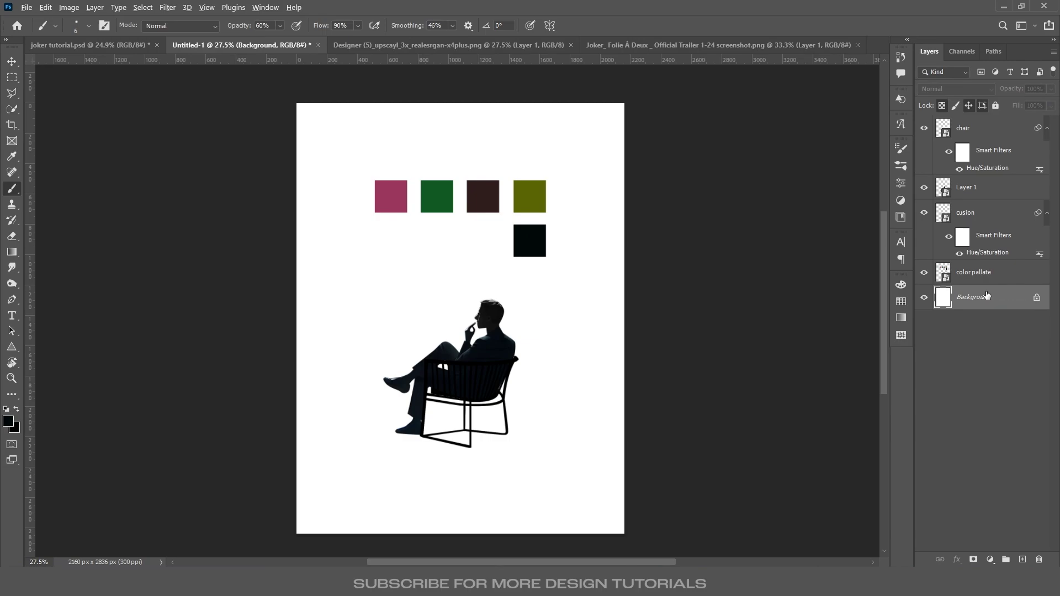
pyautogui.hotkey('alt', 'BackSpace')
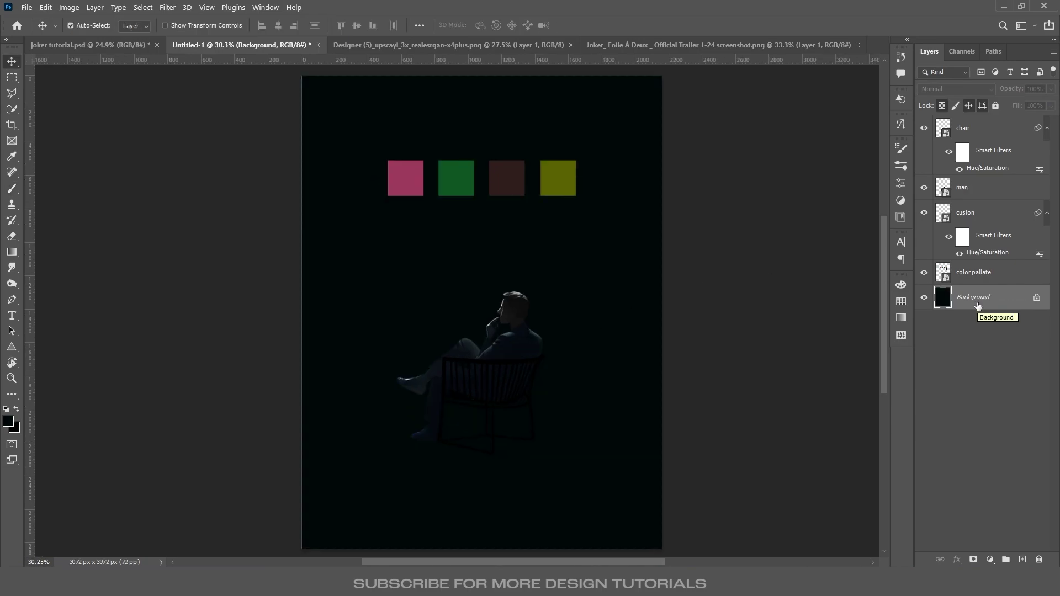
# - Hide the chair and cusion layers, and add a new layer above the man layer clipped to it
pyautogui.click(924, 128)
pyautogui.click(925, 214)
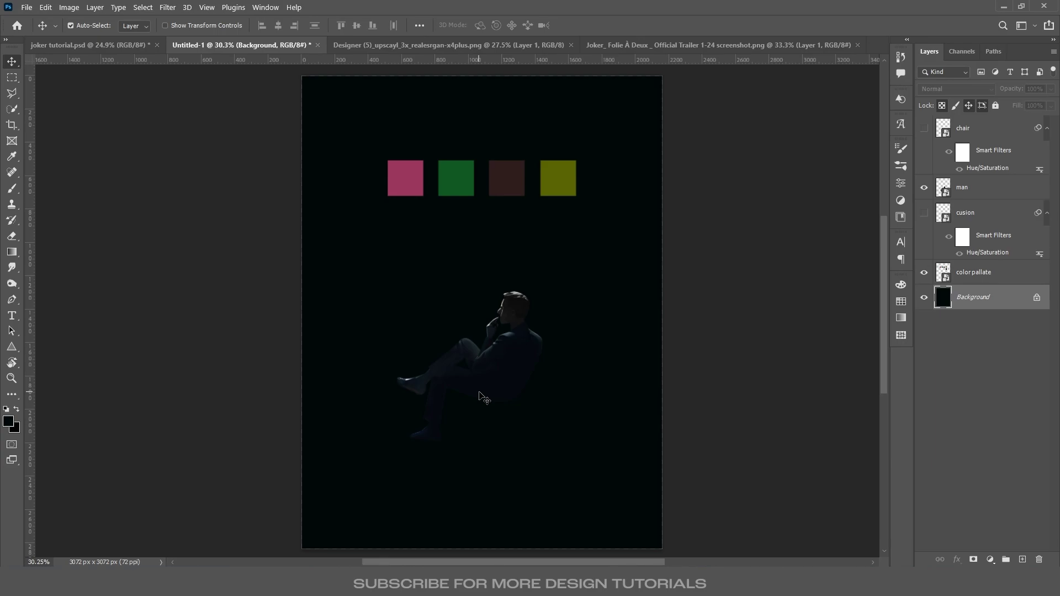
pyautogui.scroll(3, 479, 393)
pyautogui.click(986, 195)
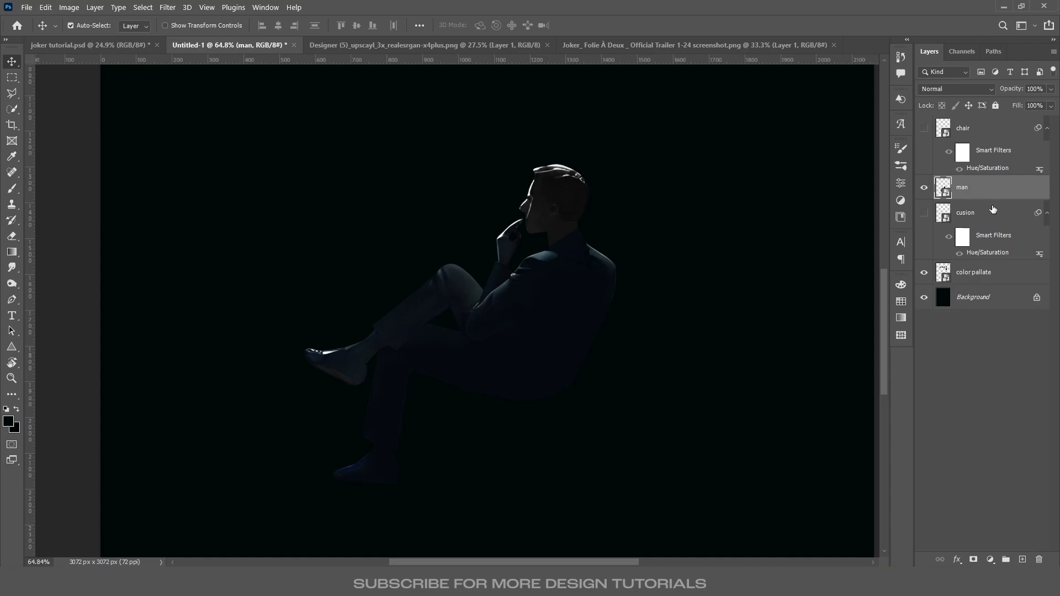
pyautogui.click(1022, 559)
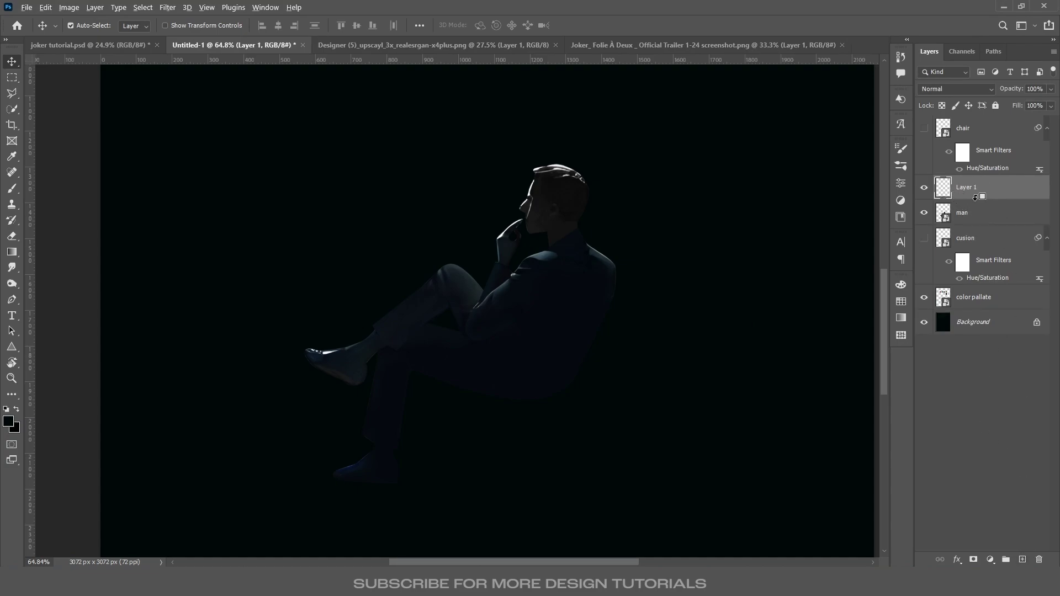
pyautogui.keyDown('alt'); pyautogui.click(975, 198); pyautogui.keyUp('alt')
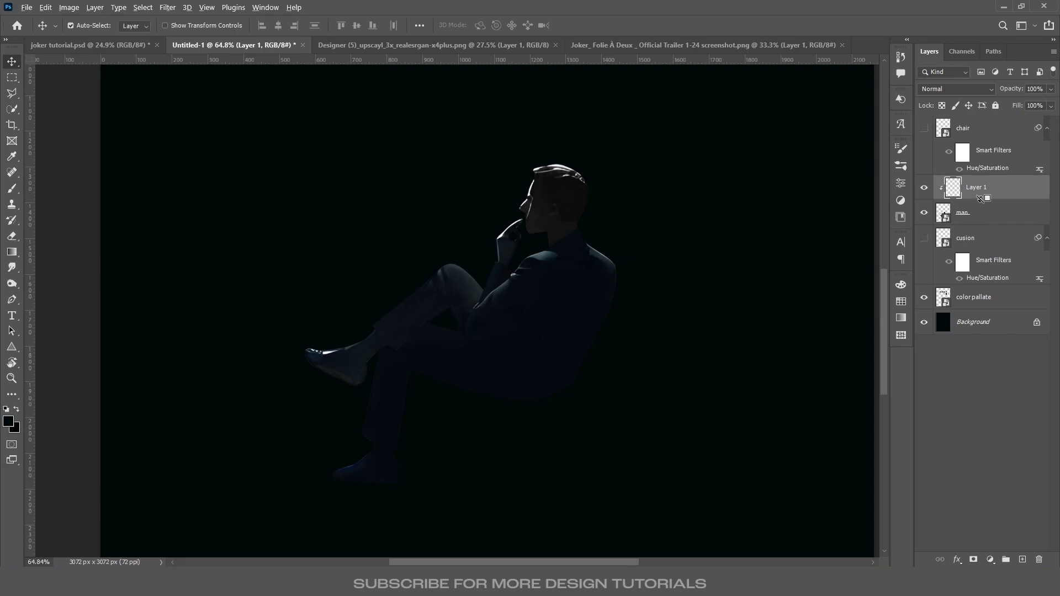
pyautogui.keyDown('alt'); pyautogui.click(980, 198); pyautogui.keyUp('alt')
pyautogui.hotkey('ctrl', '0')
pyautogui.keyDown('alt'); pyautogui.click(979, 194); pyautogui.keyUp('alt')
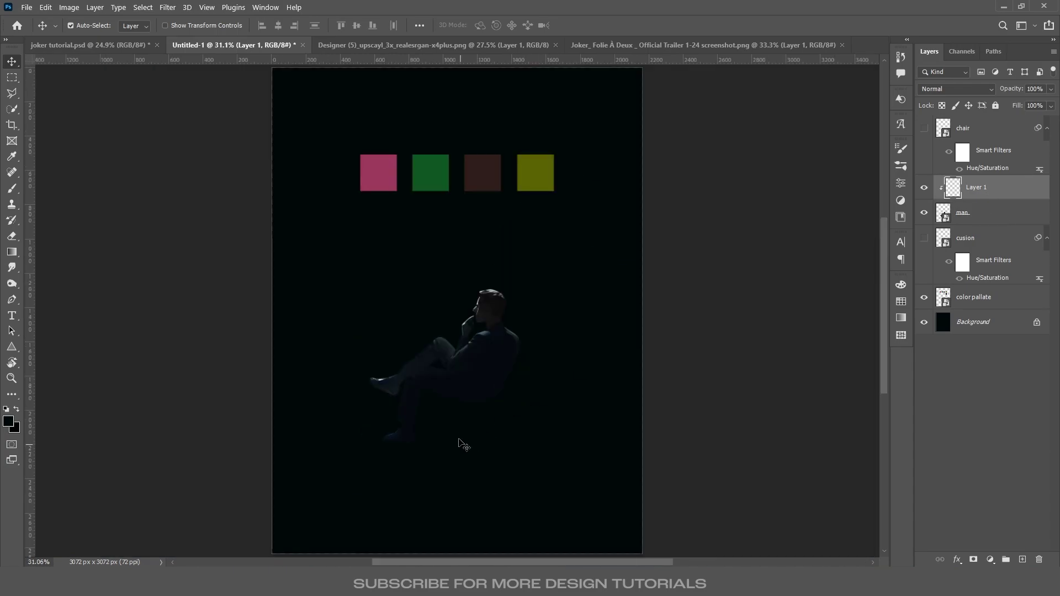
# - Outline the man's suit from collar to trouser hems with the Polygonal Lasso, leaving out the head, hand, socks and shoes
pyautogui.scroll(5, 449, 385)
pyautogui.press('b')
pyautogui.scroll(-1, 437, 334)
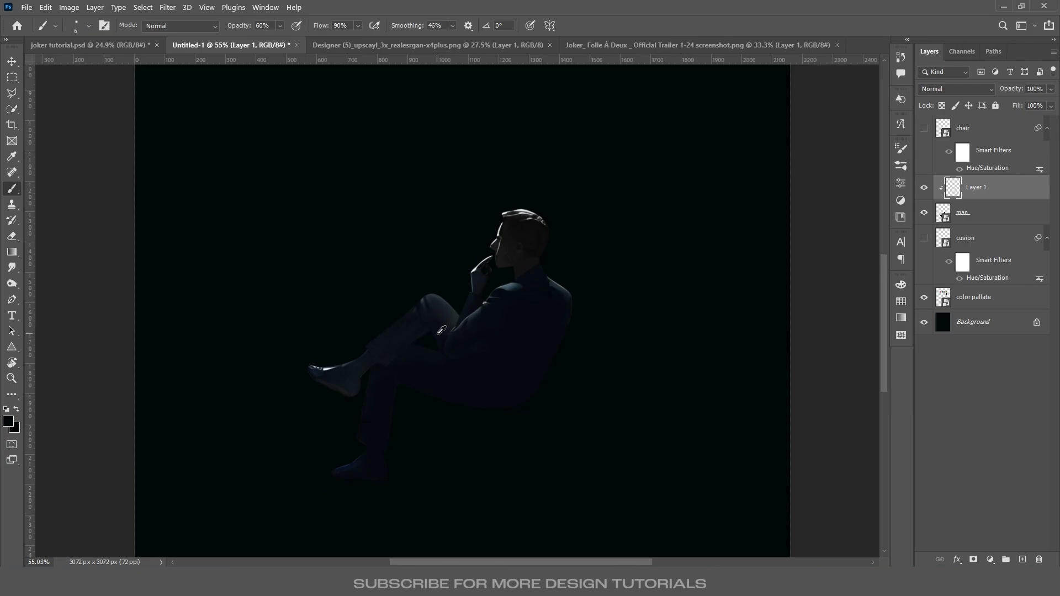
pyautogui.scroll(2, 407, 336)
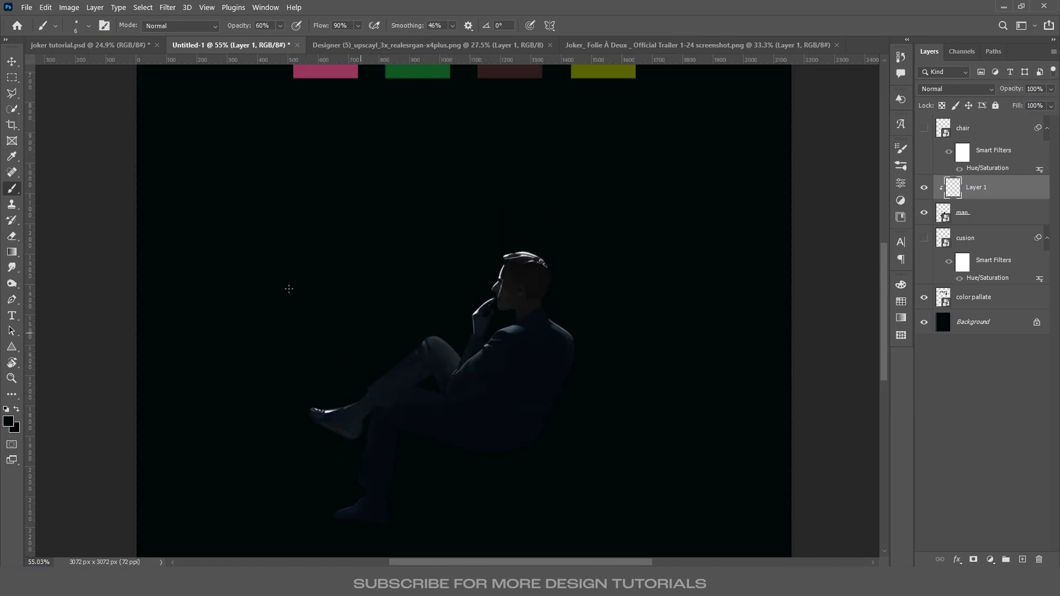
pyautogui.click(12, 94)
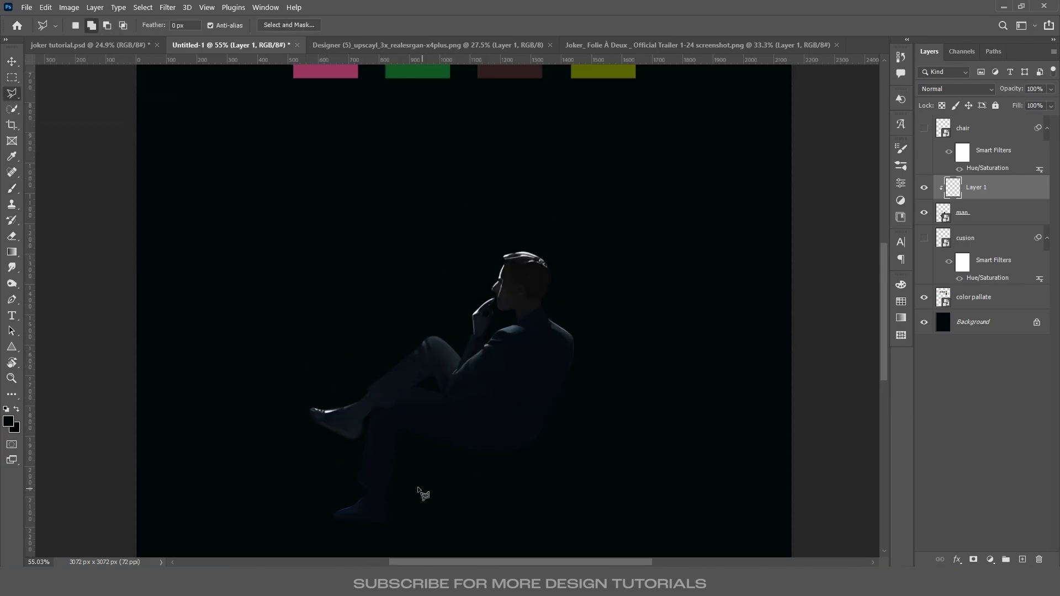
pyautogui.scroll(9, 375, 420)
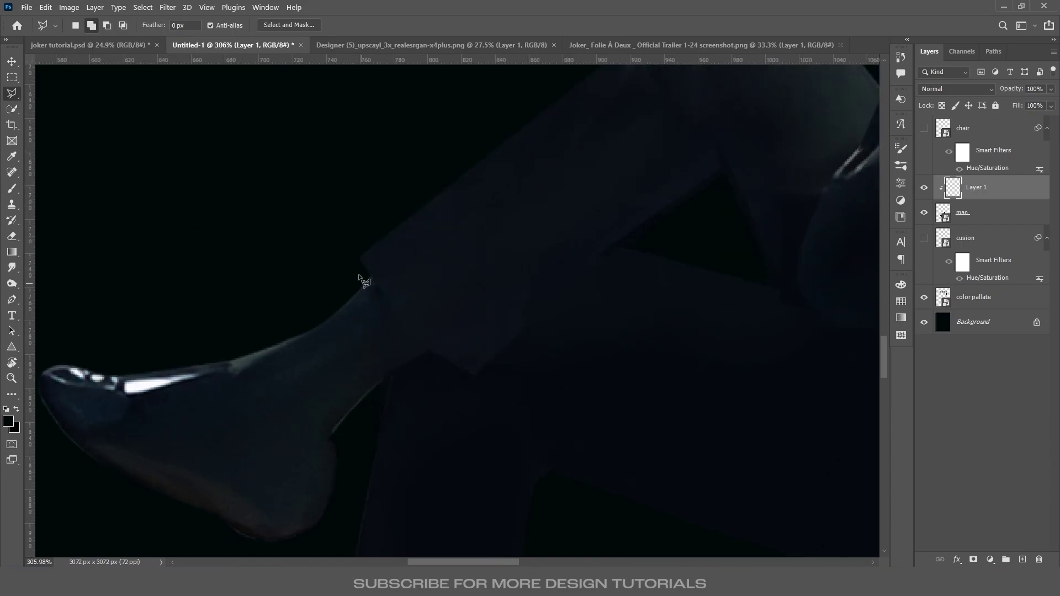
pyautogui.scroll(2, 379, 279)
pyautogui.click(344, 234)
pyautogui.click(351, 254)
pyautogui.click(447, 377)
pyautogui.click(386, 418)
pyautogui.click(343, 505)
pyautogui.moveTo(369, 504); pyautogui.dragTo(431, 278)
pyautogui.hotkey('ctrl', '-')
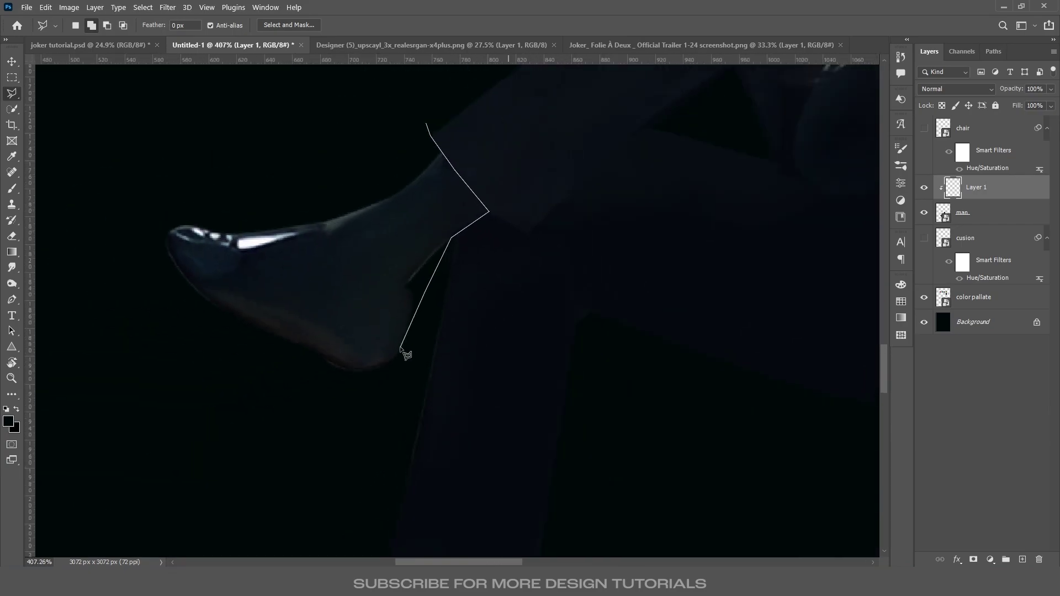
pyautogui.scroll(2, 439, 453)
pyautogui.click(445, 295)
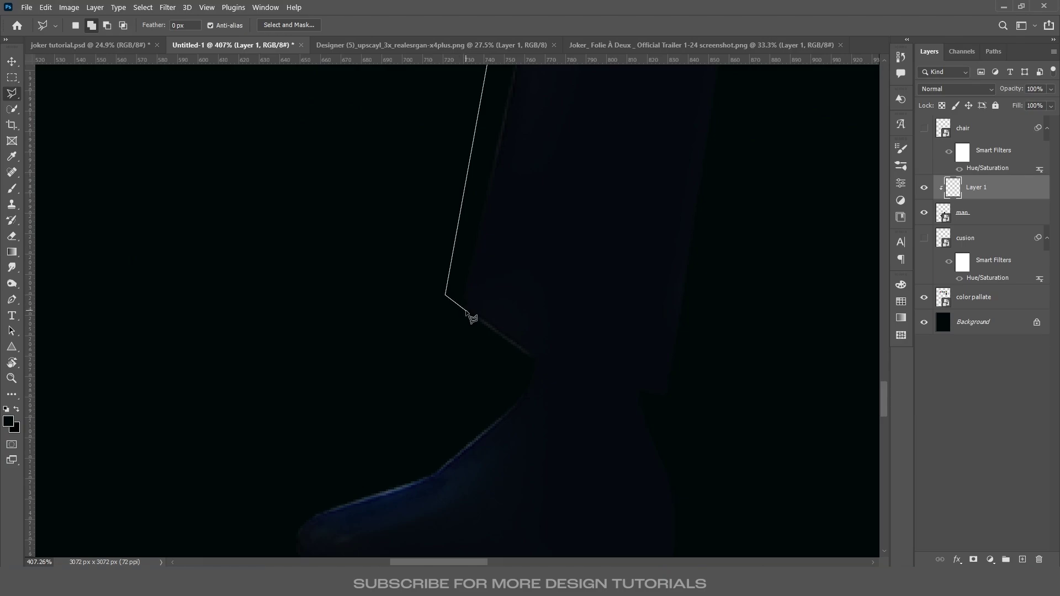
pyautogui.click(535, 359)
pyautogui.click(670, 396)
pyautogui.scroll(-5, 676, 400)
pyautogui.click(802, 203)
pyautogui.click(695, 161)
pyautogui.moveTo(718, 111)
pyautogui.mouseDown()
pyautogui.moveTo(298, 519)
pyautogui.moveTo(509, 354)
pyautogui.mouseUp()
pyautogui.scroll(5, 653, 184)
pyautogui.click(785, 221)
pyautogui.click(750, 234)
pyautogui.click(531, 382)
pyautogui.click(390, 427)
pyautogui.click(508, 392)
pyautogui.click(399, 340)
pyautogui.scroll(-6, 399, 340)
pyautogui.press('Return')
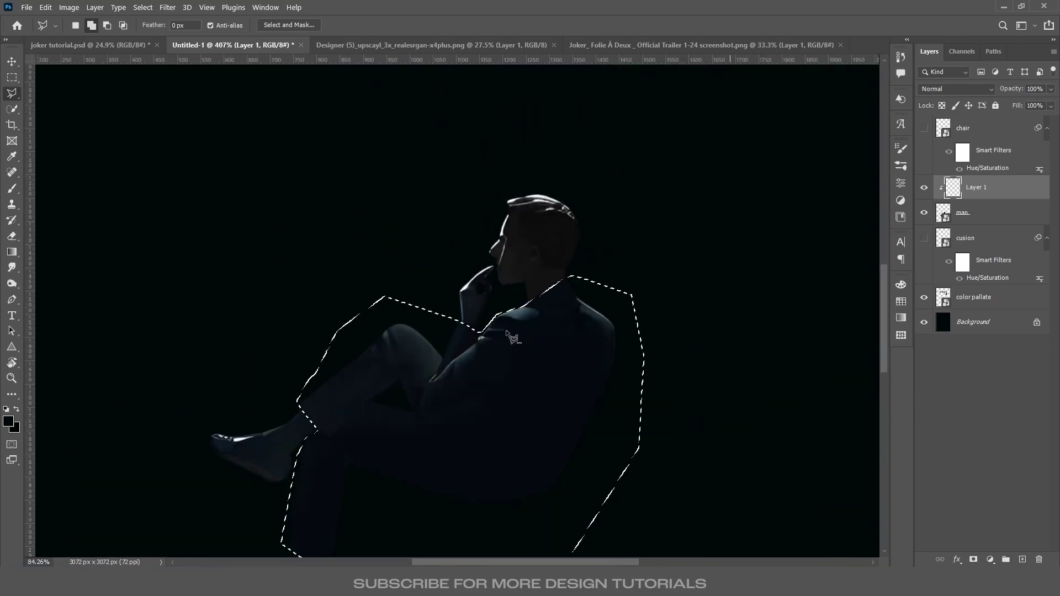
# - Fill the suit selection on Layer 1 with the sampled pink swatch colour and deselect
pyautogui.scroll(-3, 507, 331)
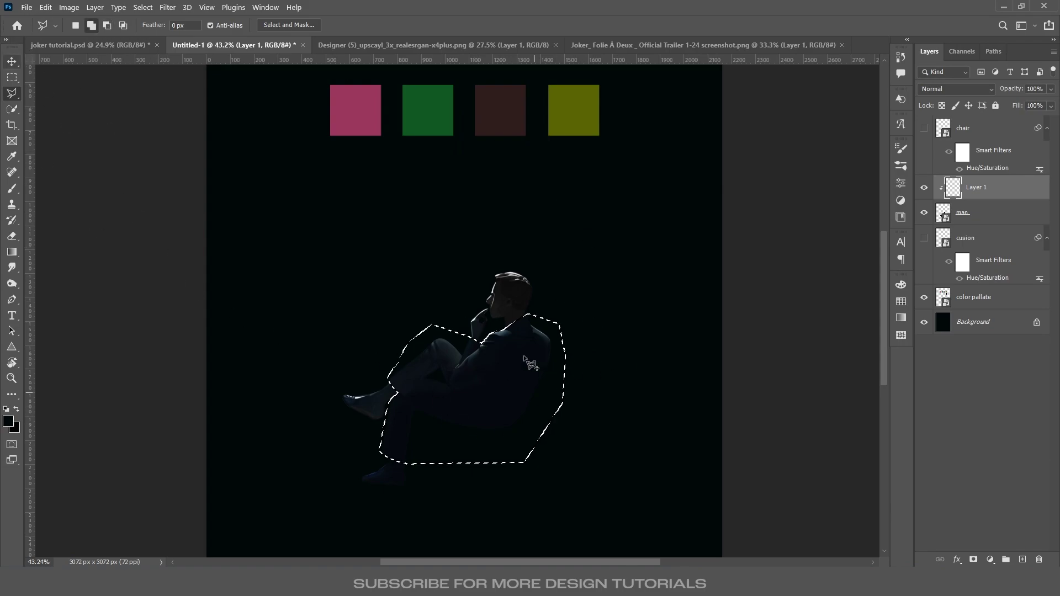
pyautogui.scroll(1, 490, 417)
pyautogui.scroll(-1, 490, 418)
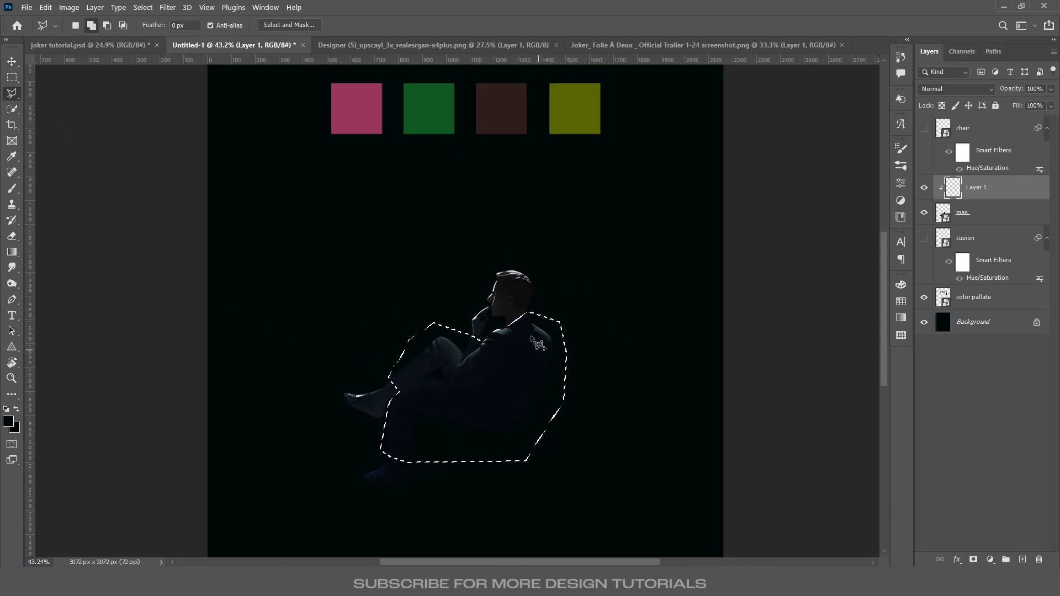
pyautogui.press('b')
pyautogui.keyDown('alt'); pyautogui.click(364, 113); pyautogui.keyUp('alt')
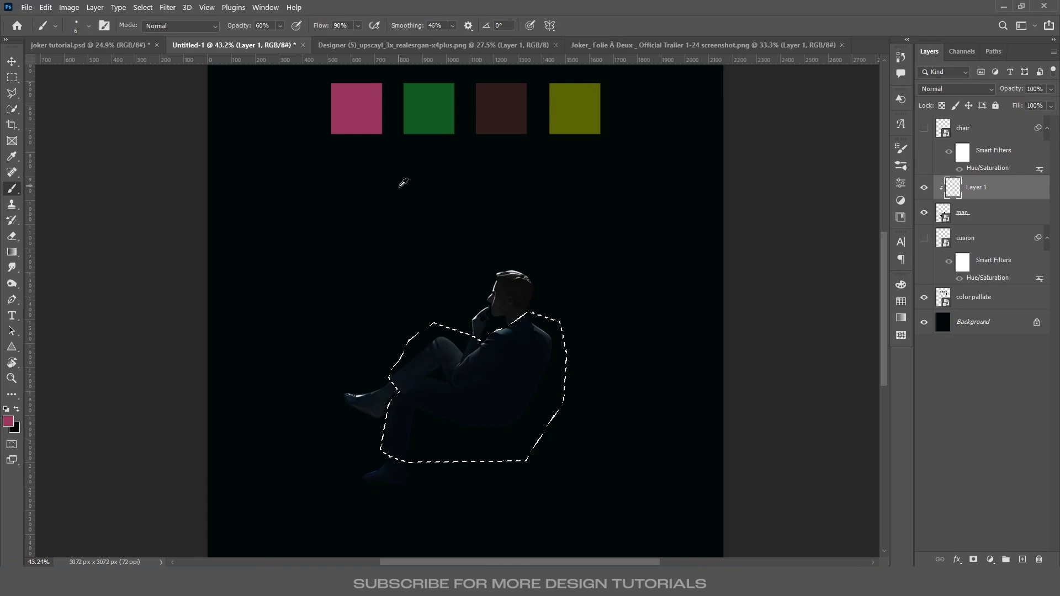
pyautogui.hotkey('alt', 'BackSpace')
pyautogui.hotkey('ctrl', 'd')
pyautogui.press('v')
# - Set the blend mode of the pink suit layer to Color
pyautogui.scroll(1, 475, 411)
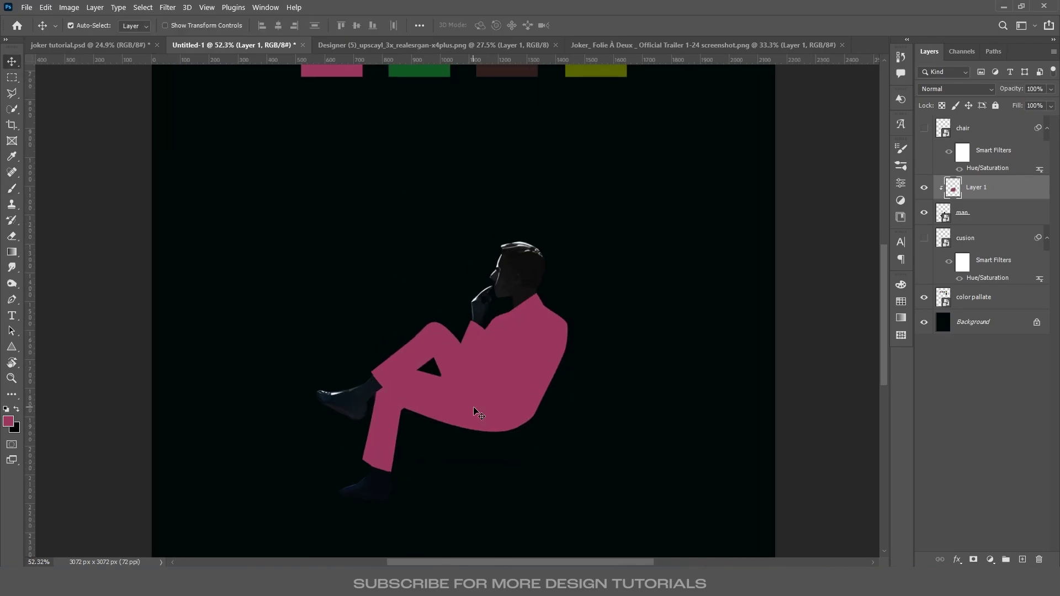
pyautogui.scroll(1, 474, 411)
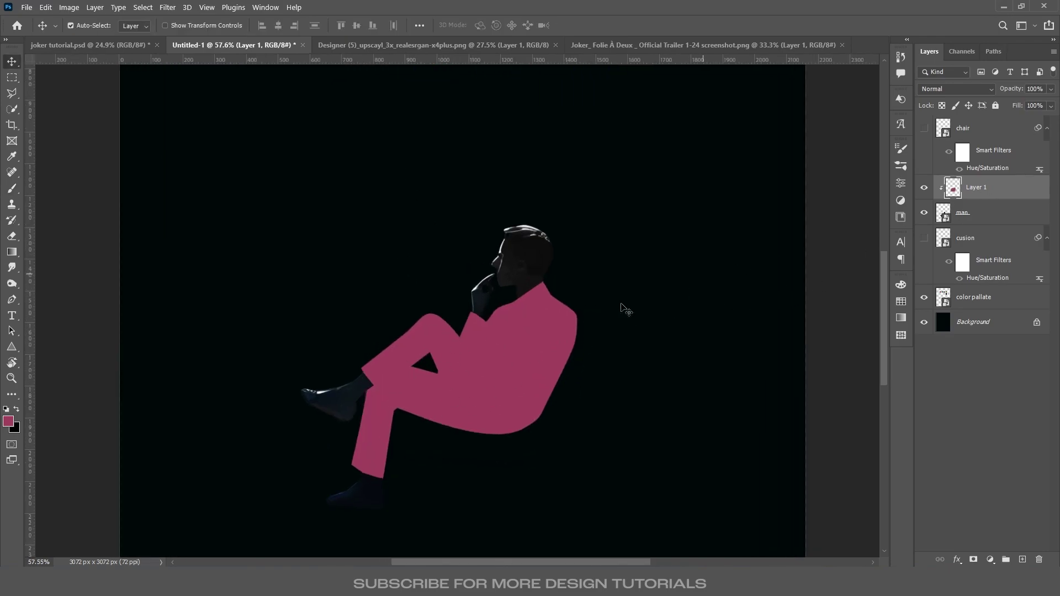
pyautogui.click(962, 92)
pyautogui.click(937, 382)
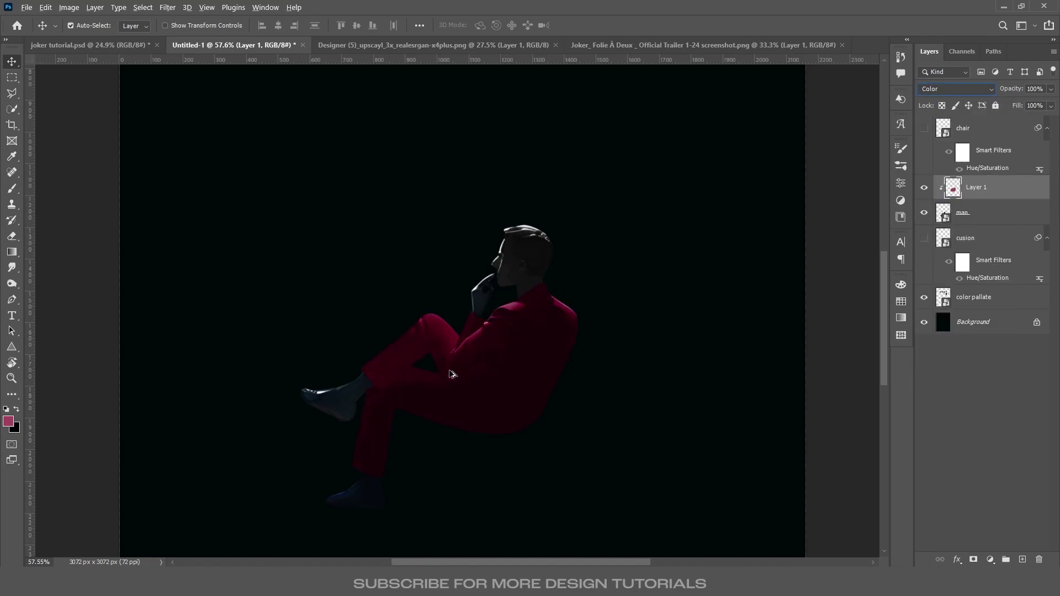
# - Add another layer clipped to the man and select both socks between the trouser hems and shoes with the Polygonal Lasso
pyautogui.scroll(2, 451, 374)
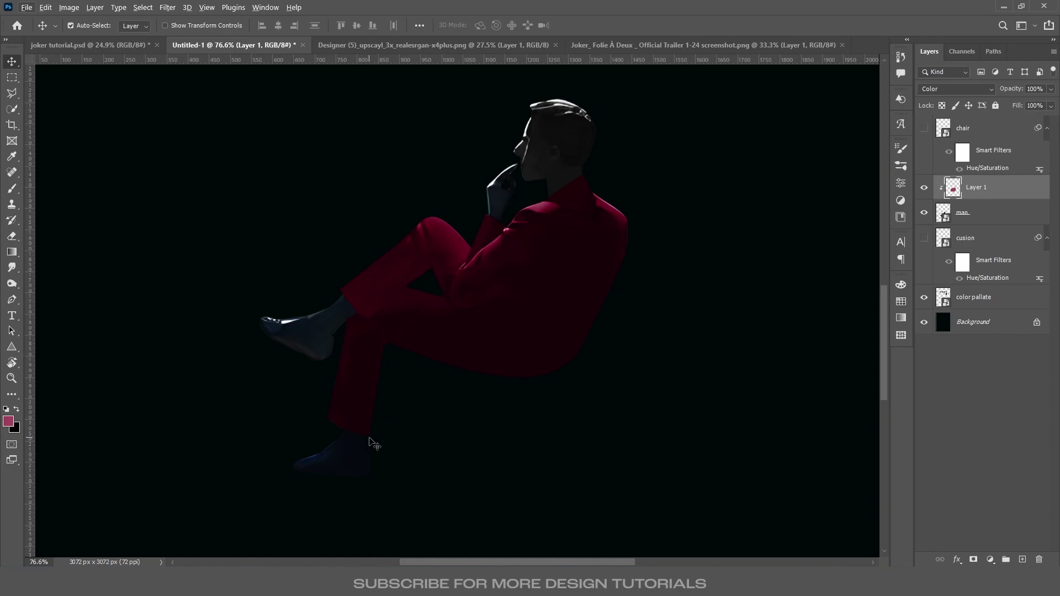
pyautogui.click(1022, 559)
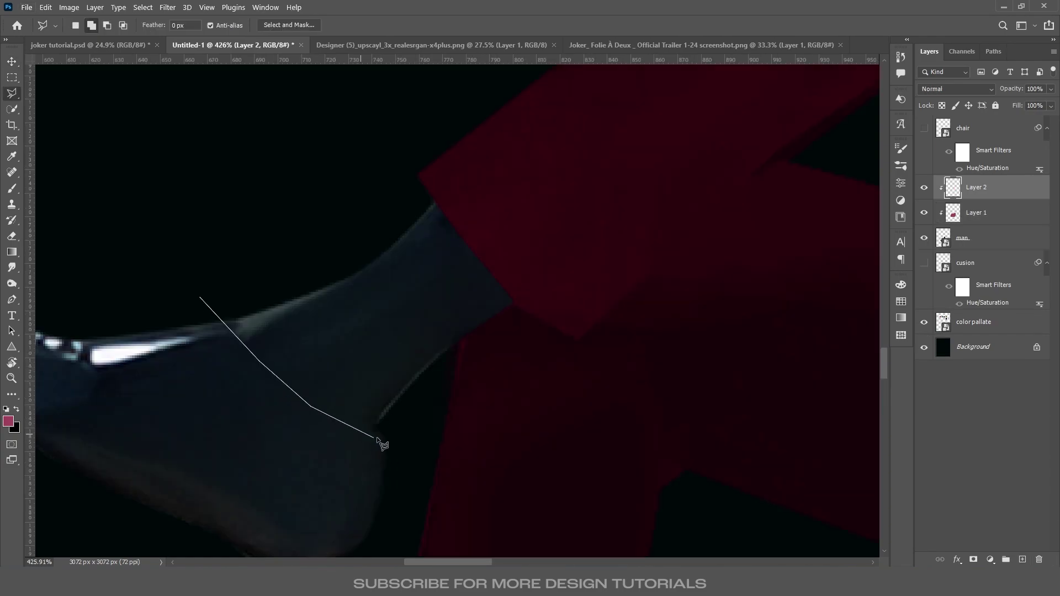
pyautogui.click(404, 442)
pyautogui.click(459, 345)
pyautogui.click(516, 305)
pyautogui.click(536, 340)
pyautogui.click(581, 414)
pyautogui.click(577, 439)
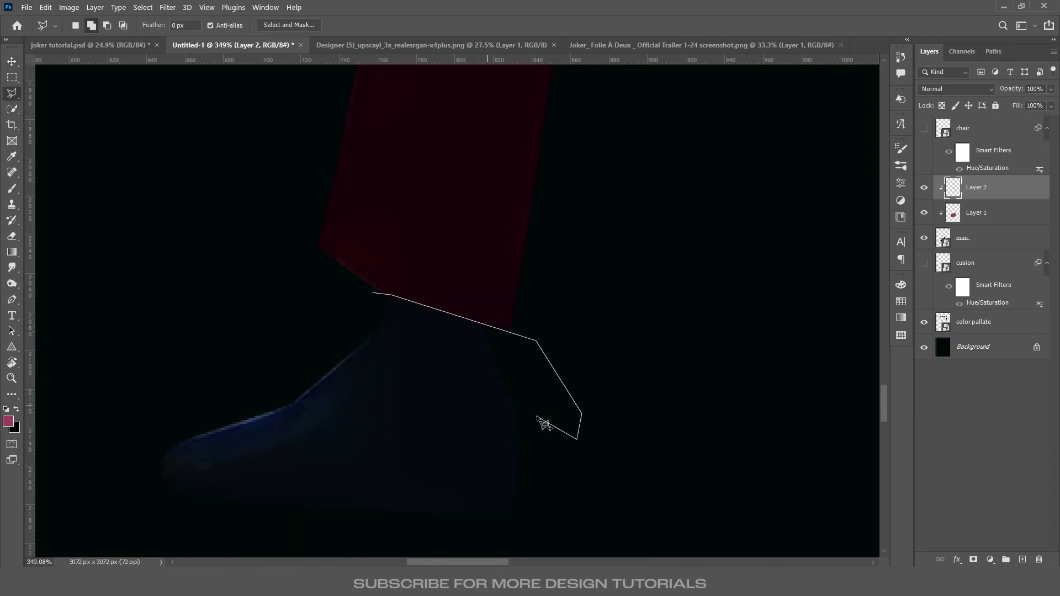
pyautogui.doubleClick(544, 424)
pyautogui.scroll(-10, 577, 409)
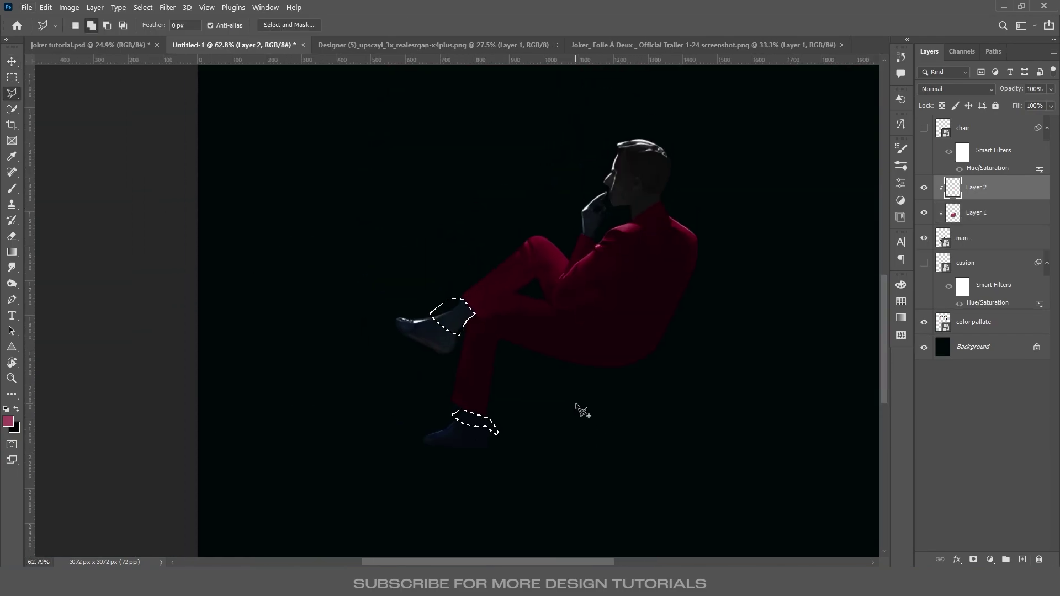
# - Fill the sock selection with the sampled green swatch colour, deselect, and set the layer's blend mode to Color
pyautogui.press('b')
pyautogui.keyDown('alt'); pyautogui.click(549, 99); pyautogui.keyUp('alt')
pyautogui.hotkey('alt', 'BackSpace')
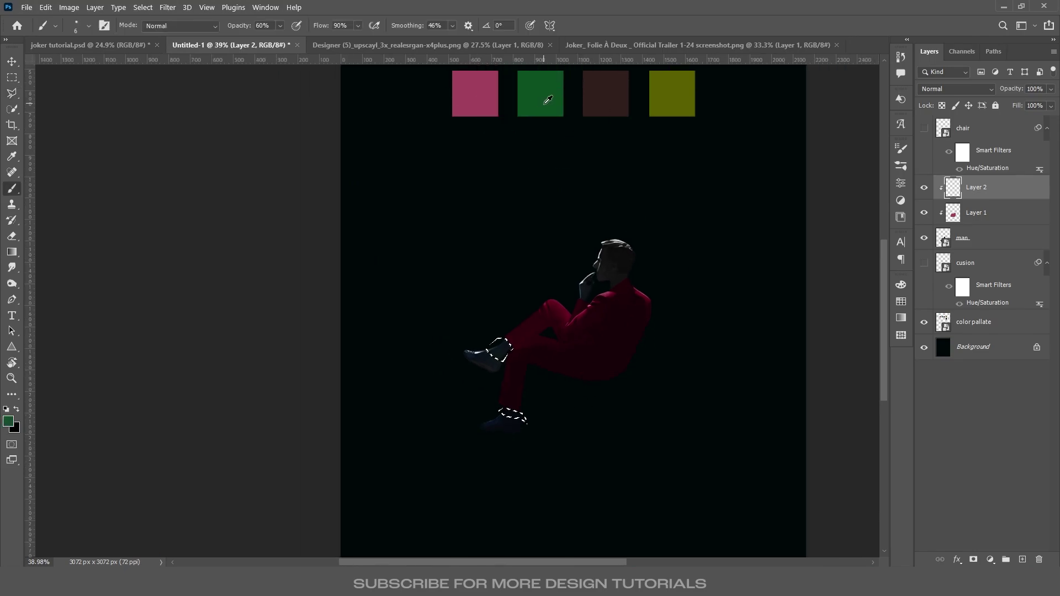
pyautogui.hotkey('ctrl', 'd')
pyautogui.click(962, 89)
pyautogui.click(938, 380)
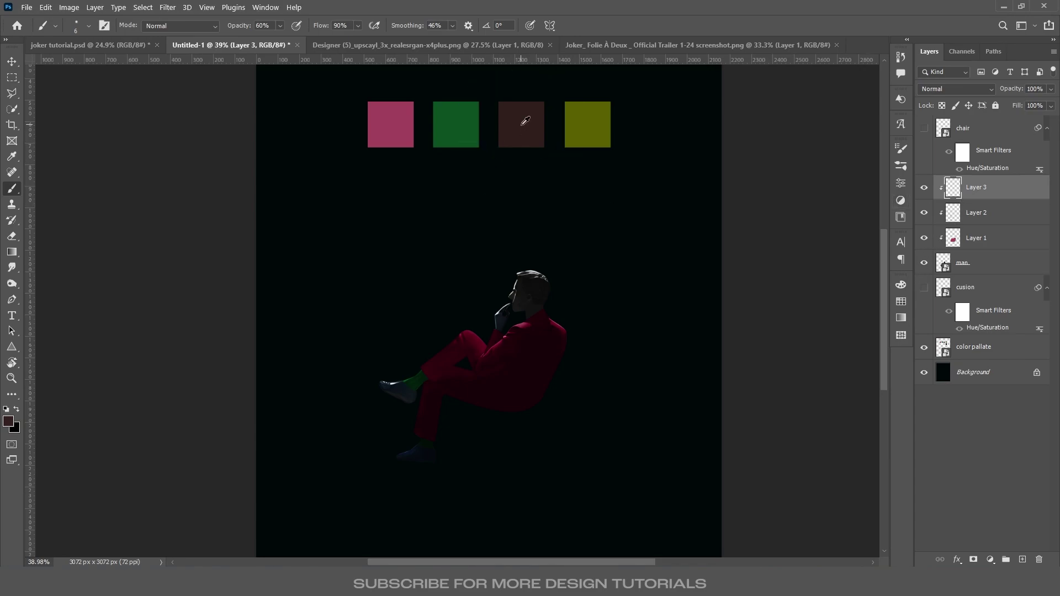
# - Paint over the man's shoes on Layer 3 with the dark brown swatch colour, using the Brush at 100% opacity
pyautogui.scroll(10, 390, 409)
pyautogui.keyDown('alt'); pyautogui.rightClick(330, 347); pyautogui.keyUp('alt')
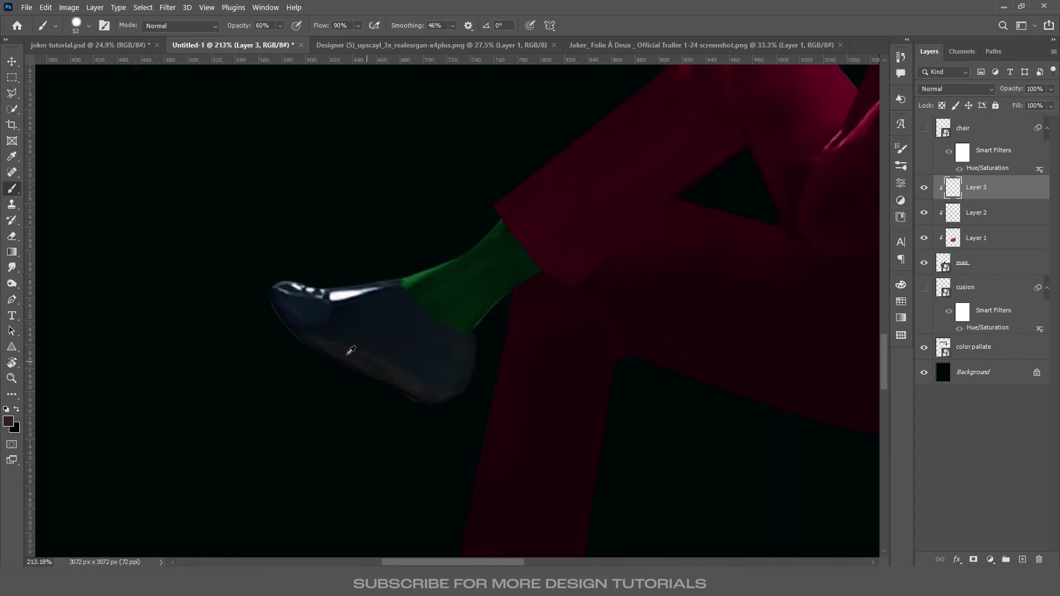
pyautogui.scroll(3, 337, 342)
pyautogui.press('0')
pyautogui.moveTo(257, 281)
pyautogui.mouseDown()
pyautogui.moveTo(390, 392)
pyautogui.moveTo(546, 398)
pyautogui.mouseUp()
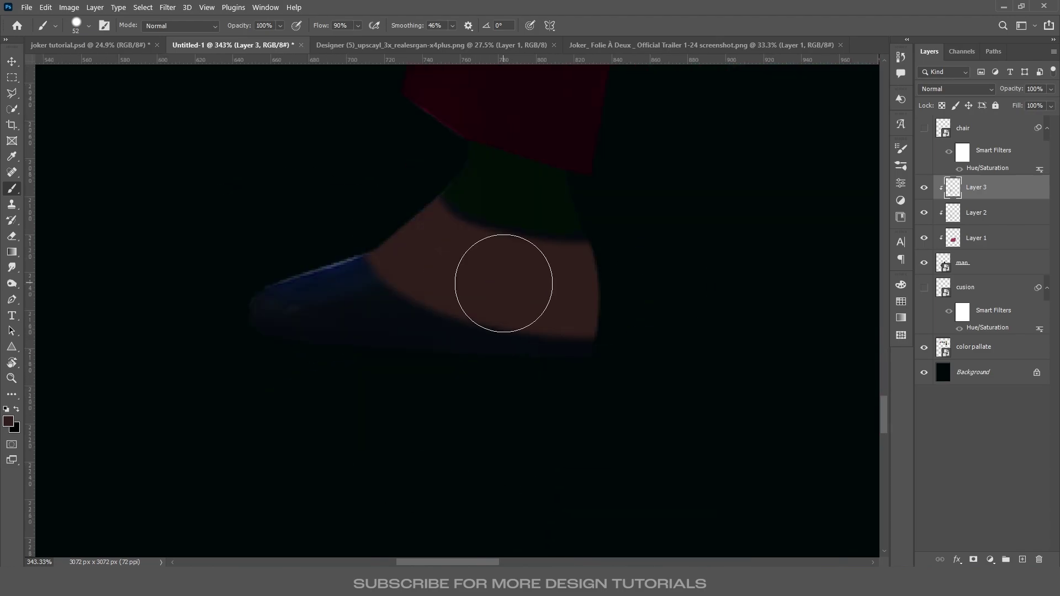
pyautogui.rightClick(504, 284)
pyautogui.moveTo(552, 249); pyautogui.dragTo(420, 232)
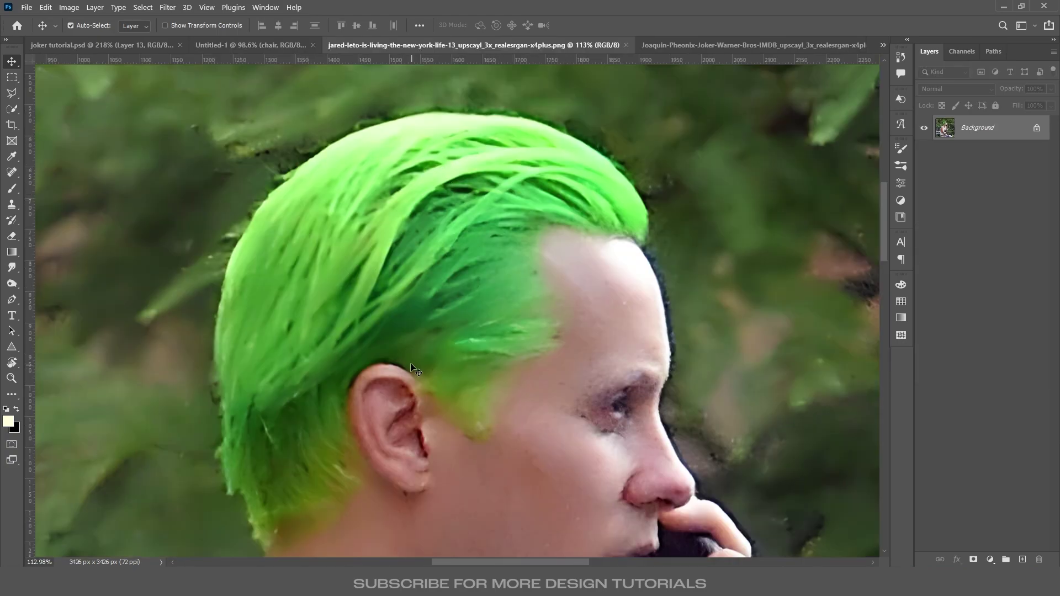
# - Select the man's green hair in the Jared Leto photo with the Quick Selection tool, excluding the ear and face
pyautogui.press('w')
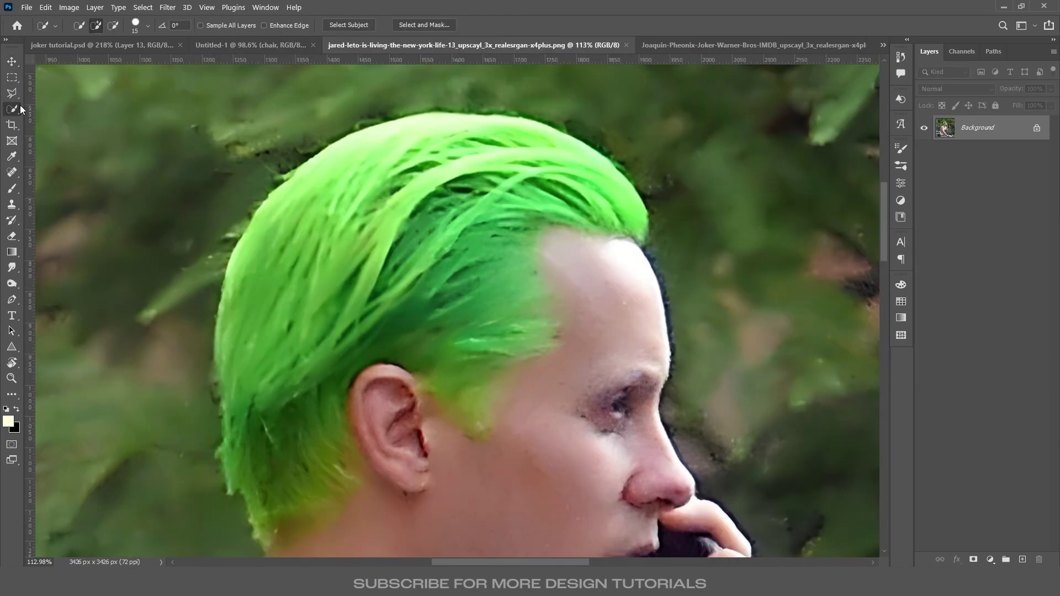
pyautogui.moveTo(572, 201)
pyautogui.mouseDown()
pyautogui.moveTo(468, 168)
pyautogui.moveTo(391, 204)
pyautogui.mouseUp()
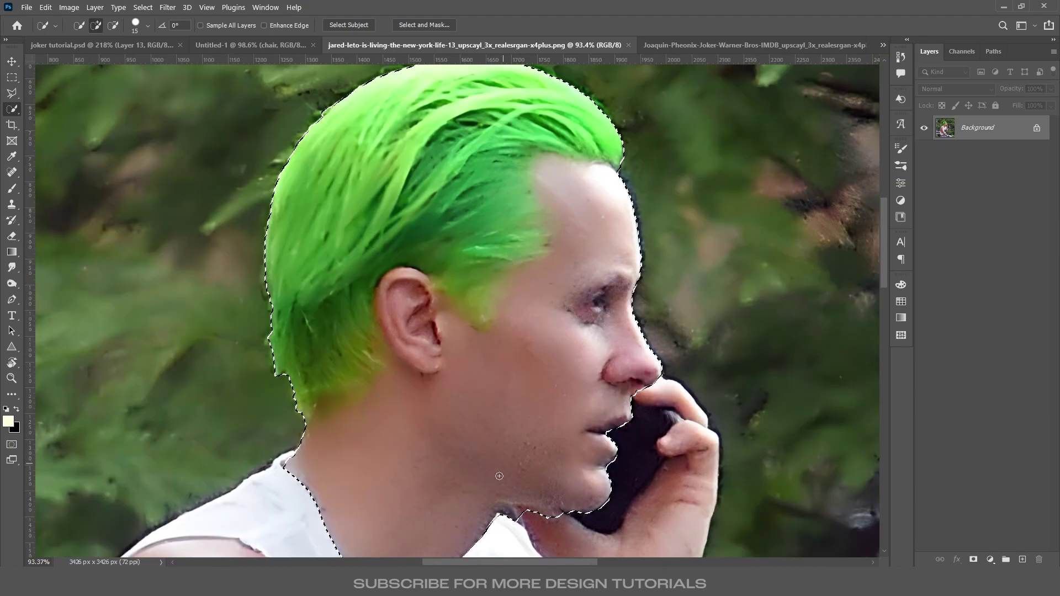
pyautogui.moveTo(499, 476); pyautogui.dragTo(430, 435)
pyautogui.moveTo(579, 296)
pyautogui.mouseDown()
pyautogui.moveTo(613, 250)
pyautogui.moveTo(650, 333)
pyautogui.mouseUp()
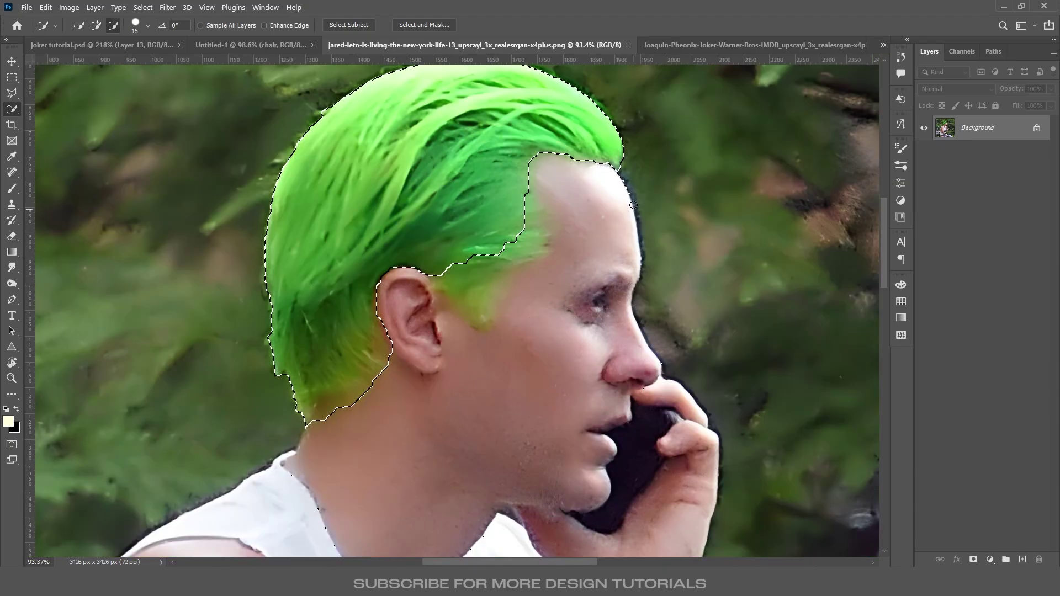
pyautogui.keyDown('alt'); pyautogui.click(624, 185); pyautogui.keyUp('alt')
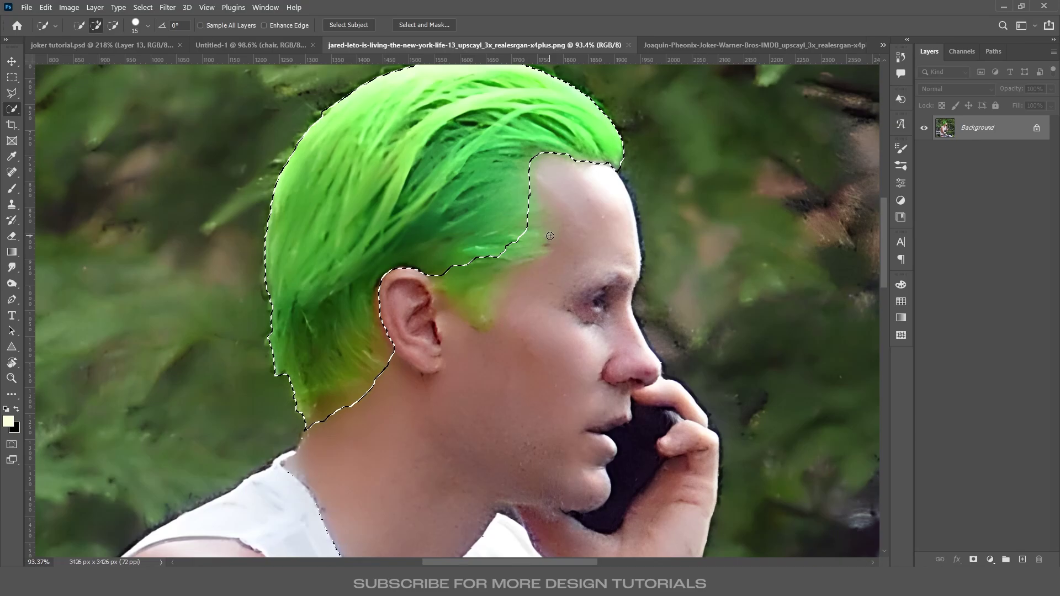
# - Refine the hair selection's edge between the ear and forehead by painting in Quick Mask mode with the Brush
pyautogui.press('q')
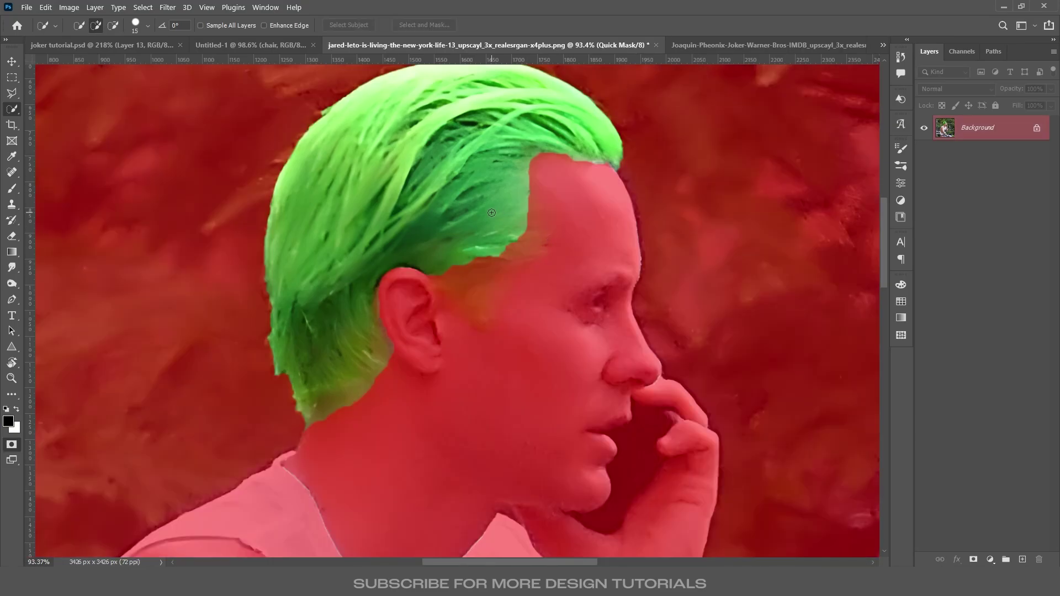
pyautogui.press('b')
pyautogui.rightClick(449, 213)
pyautogui.keyDown('alt'); pyautogui.rightClick(465, 190); pyautogui.keyUp('alt')
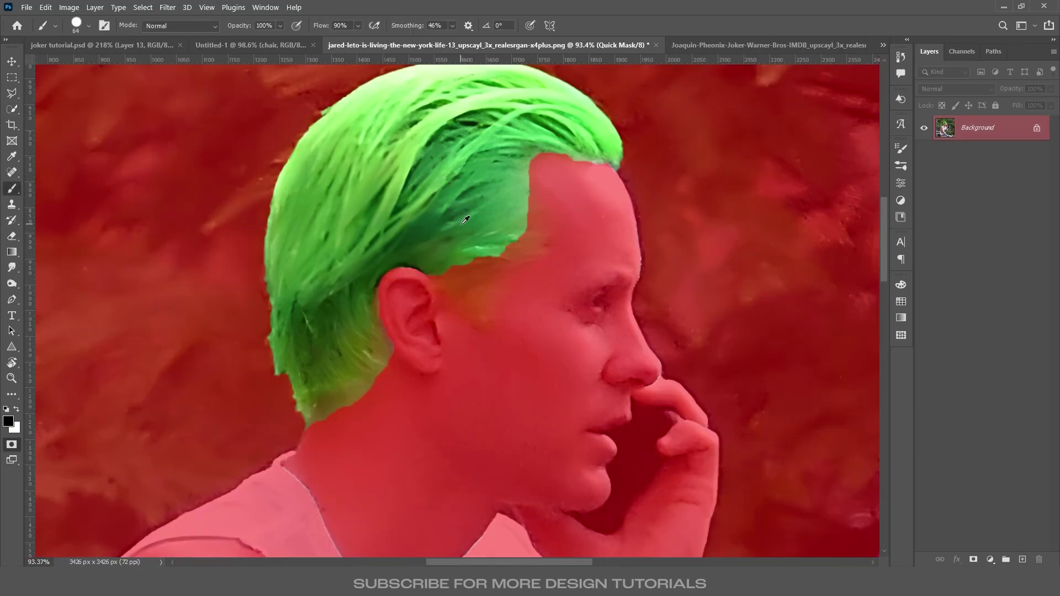
pyautogui.scroll(3, 465, 220)
pyautogui.scroll(1, 552, 246)
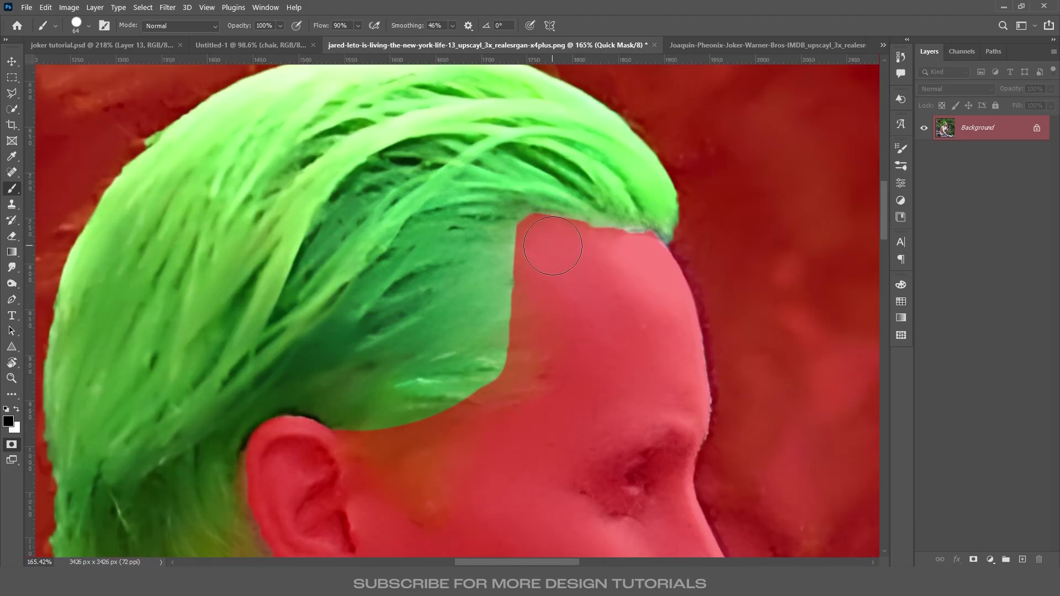
pyautogui.scroll(-5, 553, 245)
pyautogui.scroll(2, 559, 285)
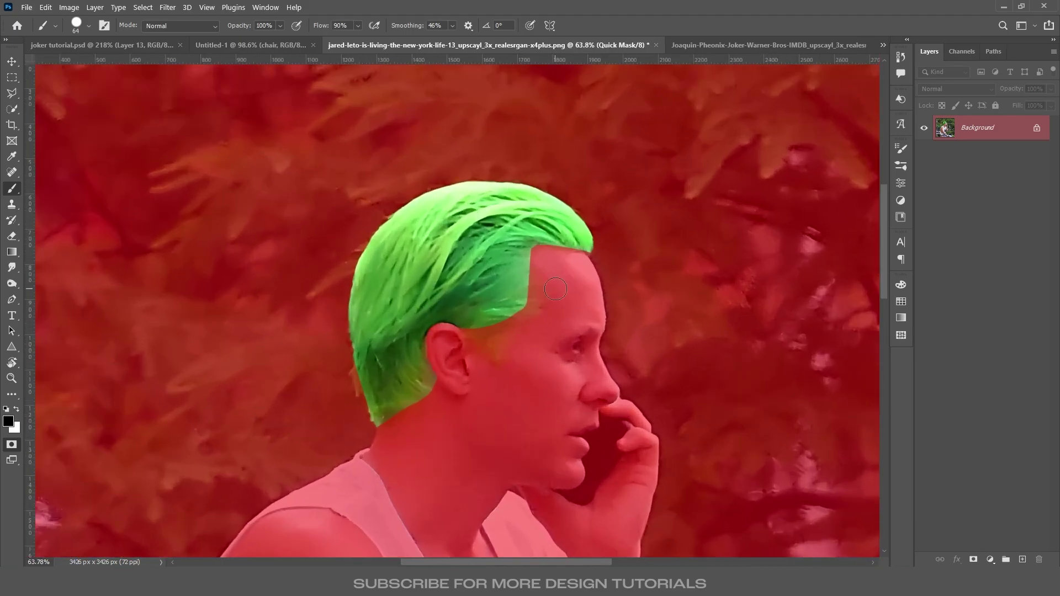
pyautogui.press('q')
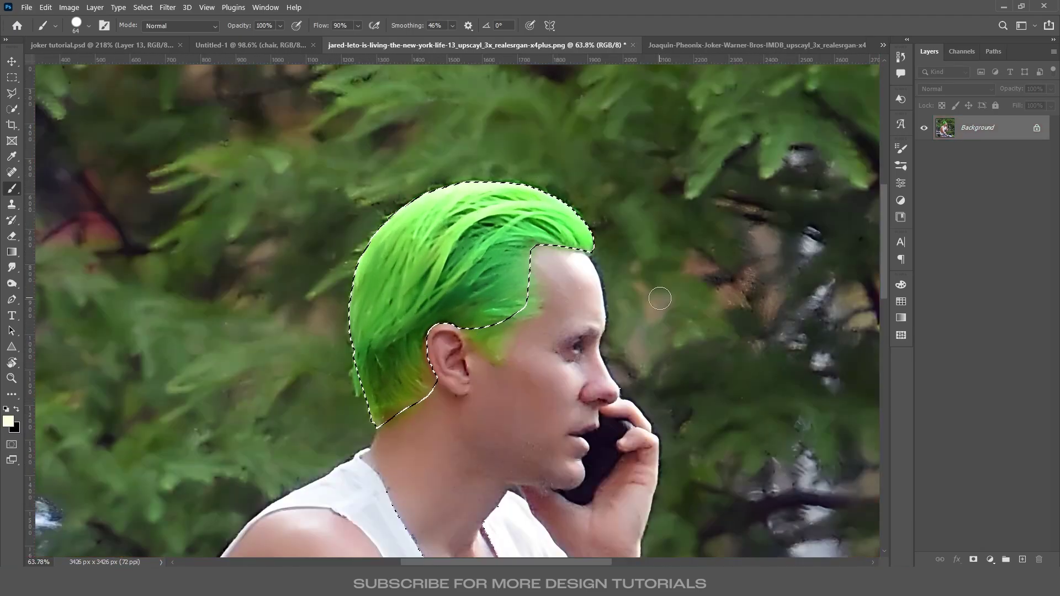
# - Copy the selected hair to a new layer, convert it to a smart object, and bring it into the Untitled-1 poster
pyautogui.hotkey('ctrl', 'j')
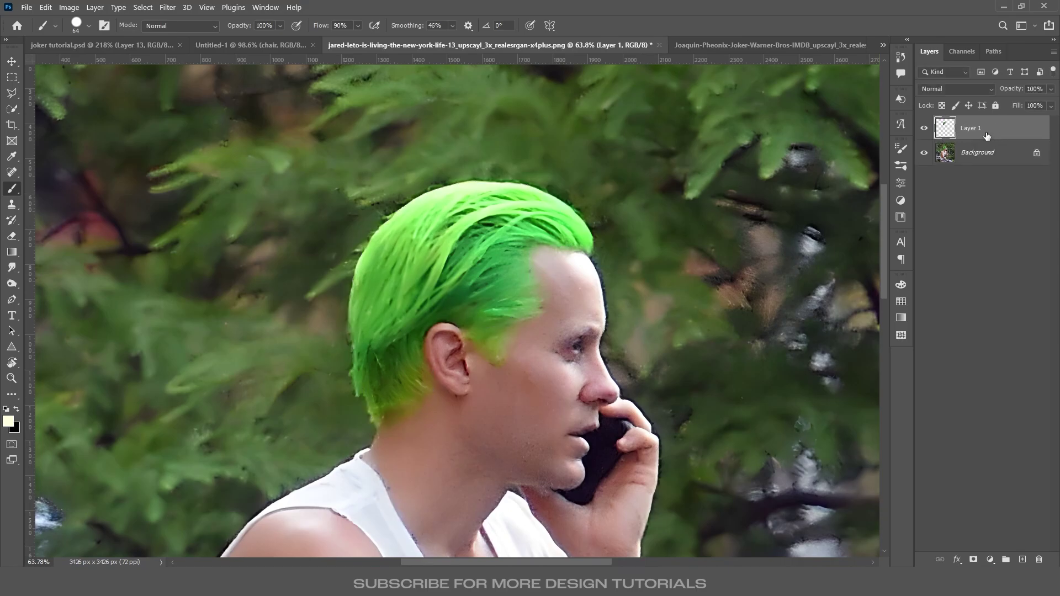
pyautogui.rightClick(987, 136)
pyautogui.click(894, 222)
pyautogui.press('v')
pyautogui.moveTo(966, 129)
pyautogui.mouseDown()
pyautogui.moveTo(309, 83)
pyautogui.moveTo(249, 42)
pyautogui.moveTo(416, 175)
pyautogui.mouseUp()
# - Rename the imported green hair layer as hair
pyautogui.press('e')
pyautogui.doubleClick(973, 128)
pyautogui.write('hair')
pyautogui.press('Return')
# - Flip the hair horizontally, scale it to about 21.5%, and fit it over the seated man's head
pyautogui.hotkey('ctrl', 't')
pyautogui.rightClick(563, 231)
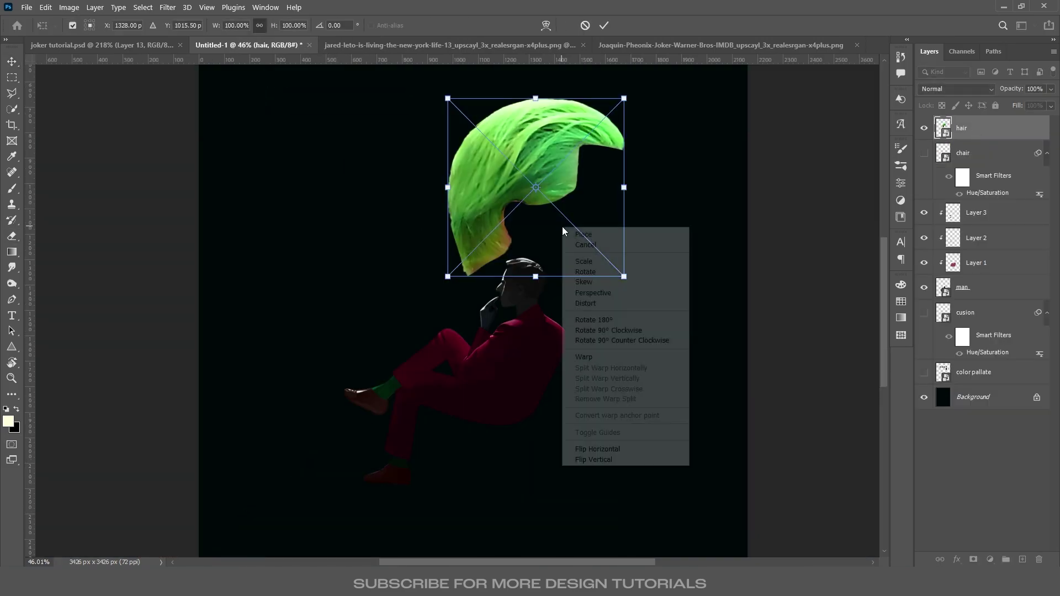
pyautogui.click(604, 448)
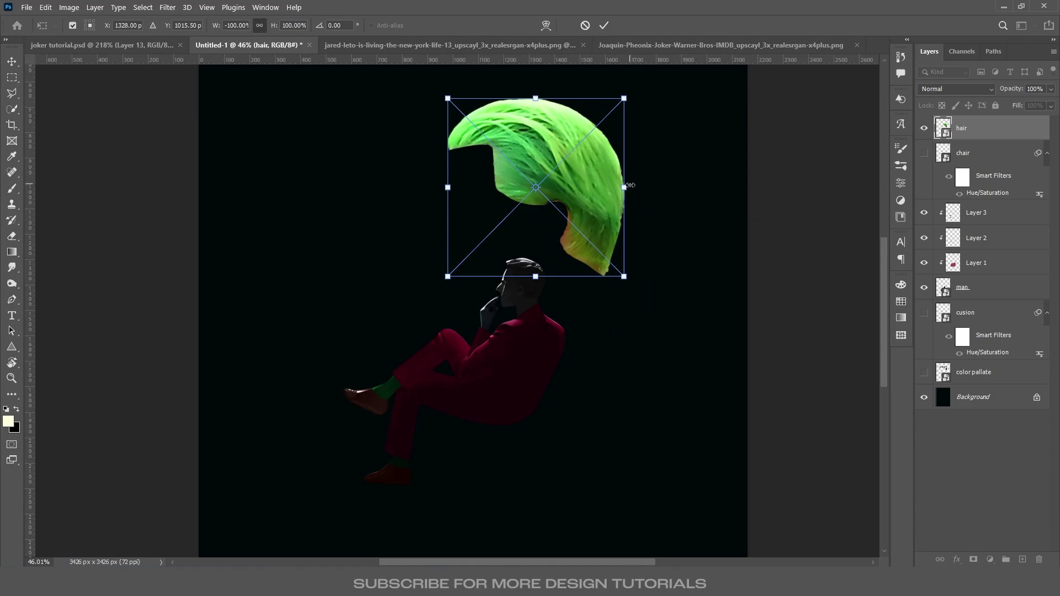
pyautogui.moveTo(625, 187); pyautogui.dragTo(560, 188)
pyautogui.moveTo(525, 189); pyautogui.dragTo(572, 284)
pyautogui.scroll(7, 572, 285)
pyautogui.scroll(8, 453, 259)
pyautogui.moveTo(642, 277); pyautogui.dragTo(532, 236)
pyautogui.scroll(4, 473, 237)
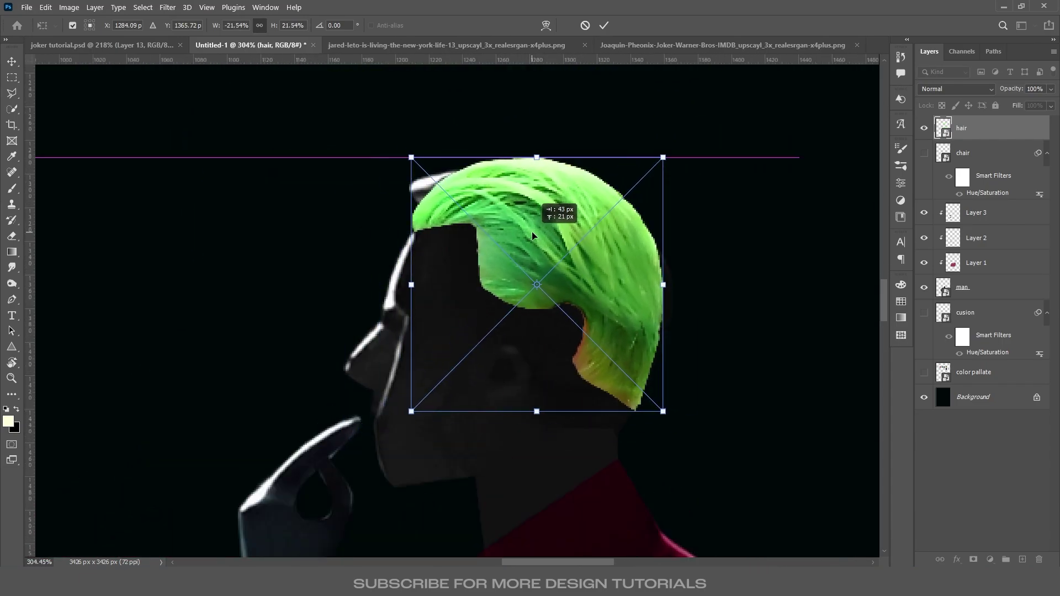
pyautogui.press('Return')
# - Duplicate the hair layer beneath the original and shift the copy down towards the man's ear and nape
pyautogui.scroll(3, 402, 153)
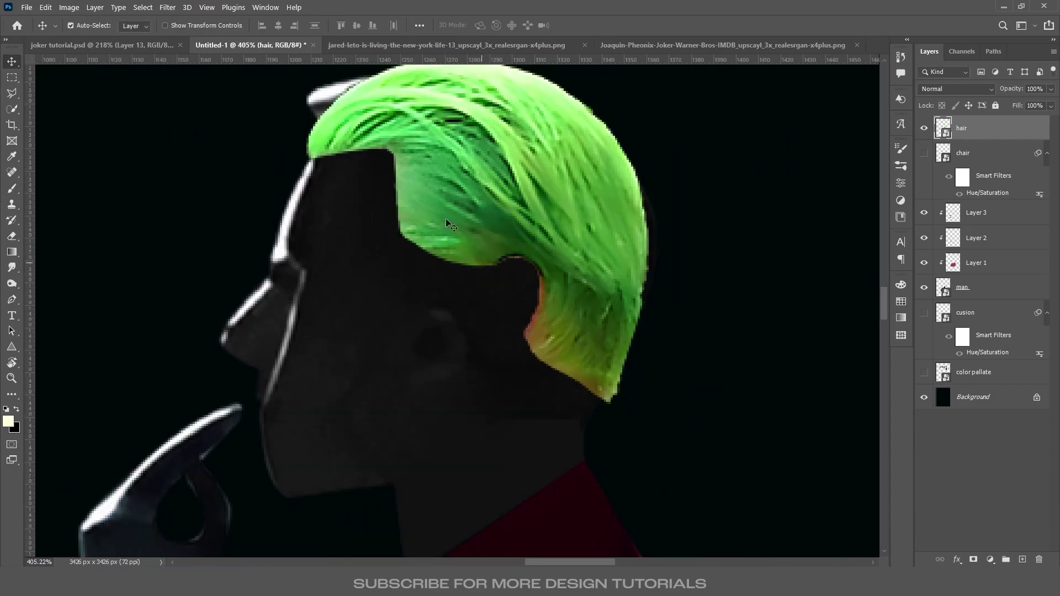
pyautogui.moveTo(978, 133); pyautogui.dragTo(978, 144)
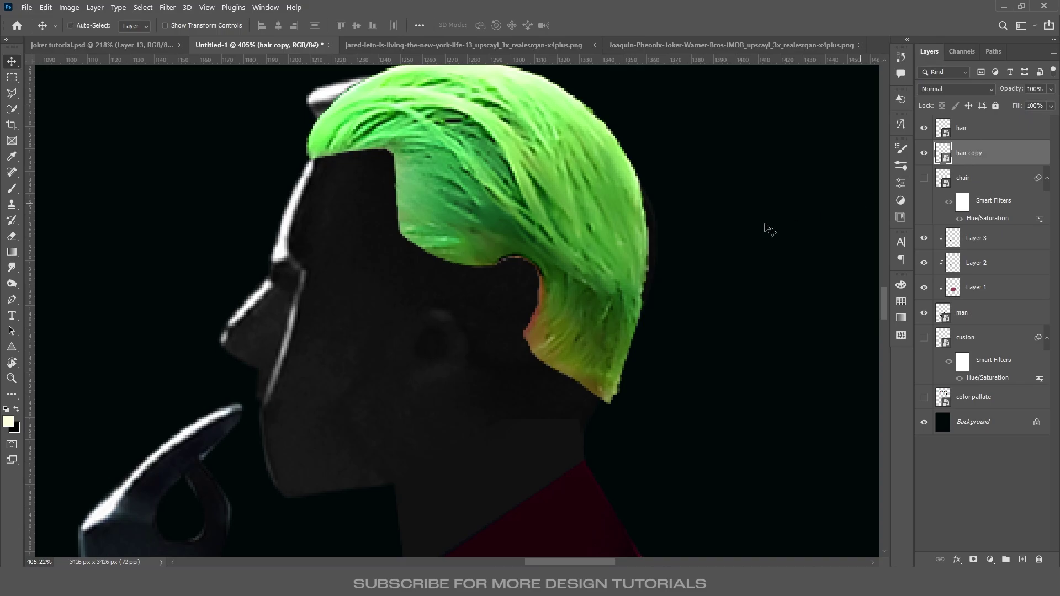
pyautogui.hotkey('ctrl', 't')
pyautogui.moveTo(575, 209); pyautogui.dragTo(553, 273)
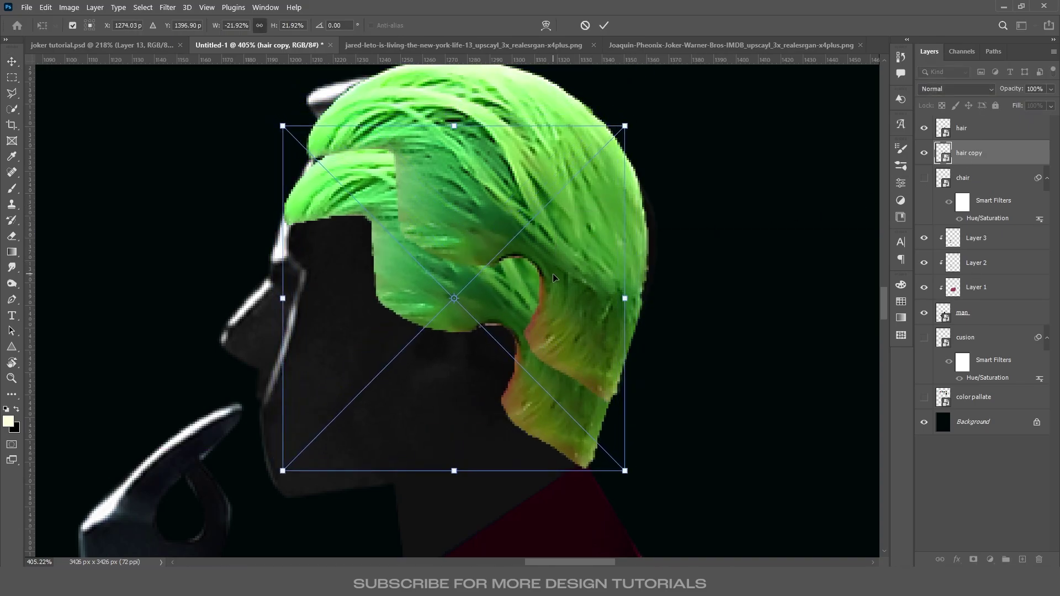
pyautogui.press('Return')
# - Add a mask to the upper hair layer and paint its lower edge black with a 35 px Soft Round brush to blend it
pyautogui.click(963, 138)
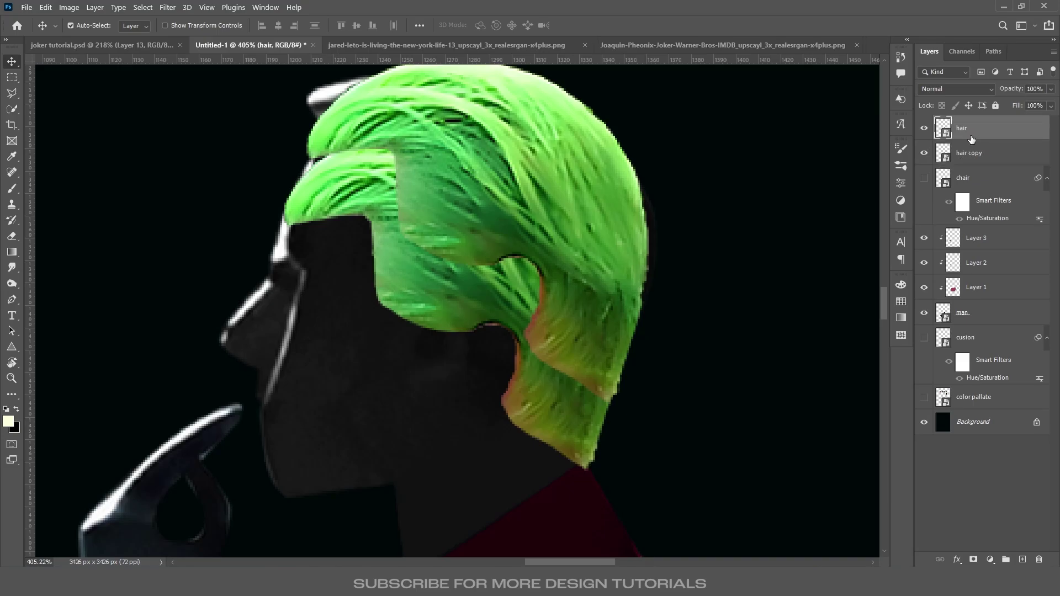
pyautogui.click(973, 560)
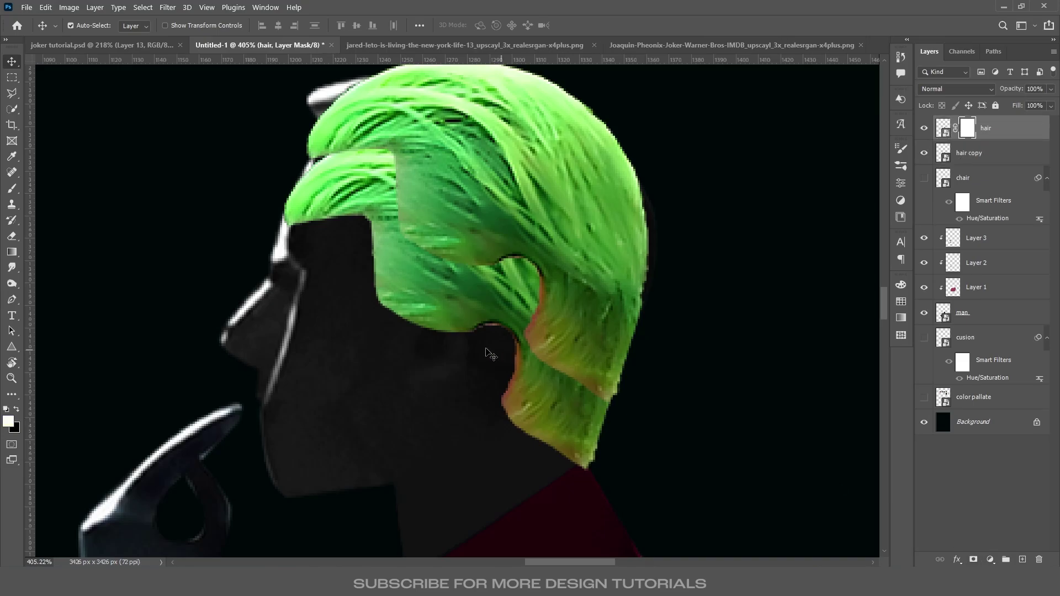
pyautogui.press('b')
pyautogui.rightClick(435, 253)
pyautogui.click(504, 388)
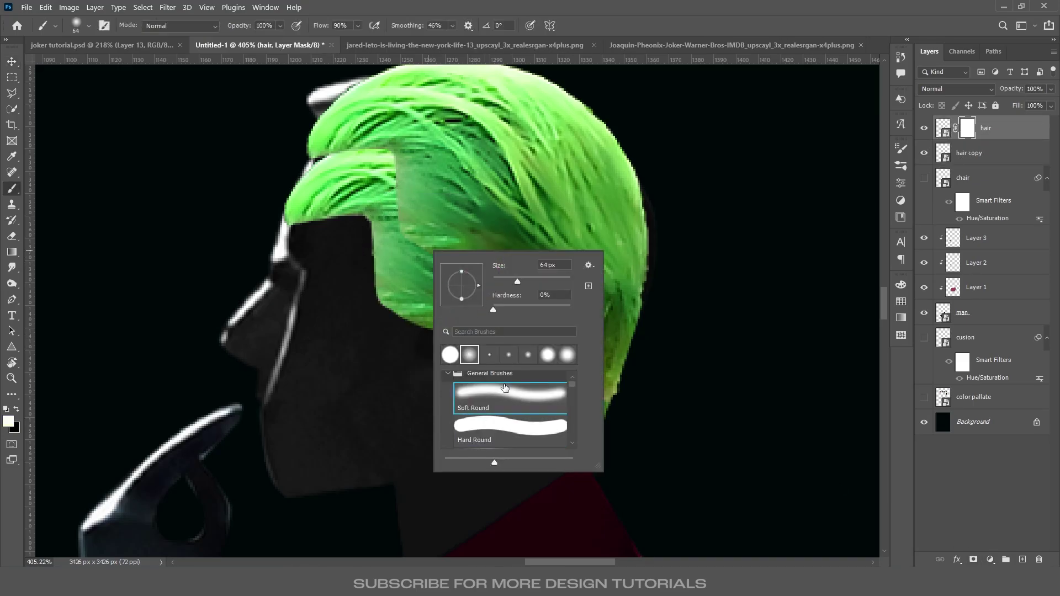
pyautogui.moveTo(493, 310); pyautogui.dragTo(540, 310)
pyautogui.moveTo(397, 205); pyautogui.dragTo(367, 208)
pyautogui.scroll(3, 412, 232)
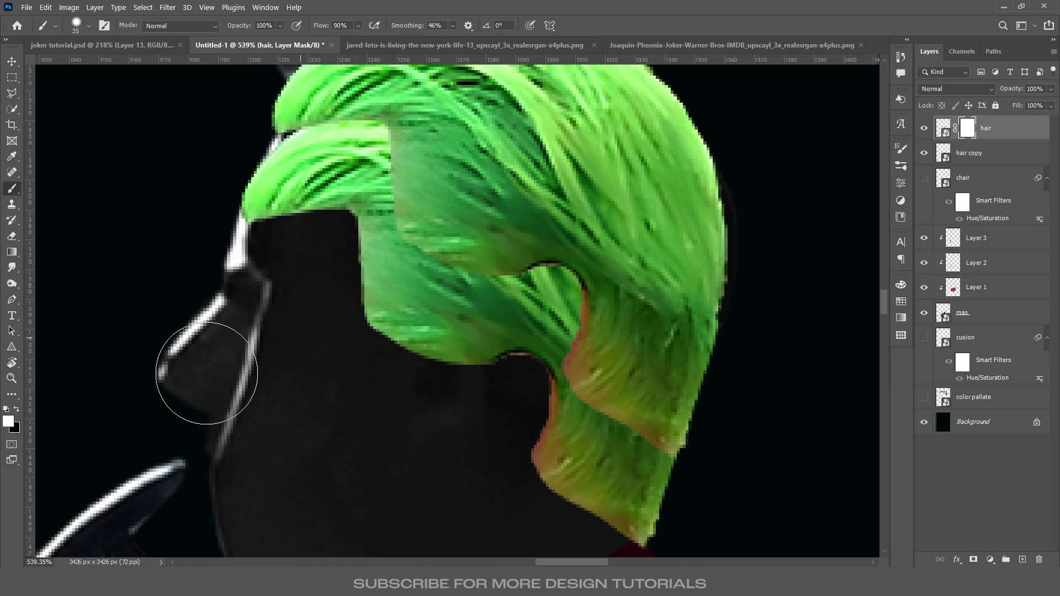
pyautogui.press('x')
pyautogui.moveTo(384, 206)
pyautogui.mouseDown()
pyautogui.moveTo(406, 304)
pyautogui.moveTo(516, 307)
pyautogui.moveTo(387, 196)
pyautogui.moveTo(514, 268)
pyautogui.moveTo(355, 159)
pyautogui.moveTo(322, 191)
pyautogui.moveTo(559, 363)
pyautogui.moveTo(634, 491)
pyautogui.moveTo(618, 402)
pyautogui.moveTo(607, 447)
pyautogui.mouseUp()
# - Reposition the hair copy to follow the hairline, add a layer mask, and mask out the part covering the forehead
pyautogui.press('v')
pyautogui.moveTo(407, 237)
pyautogui.mouseDown()
pyautogui.moveTo(438, 268)
pyautogui.moveTo(439, 256)
pyautogui.mouseUp()
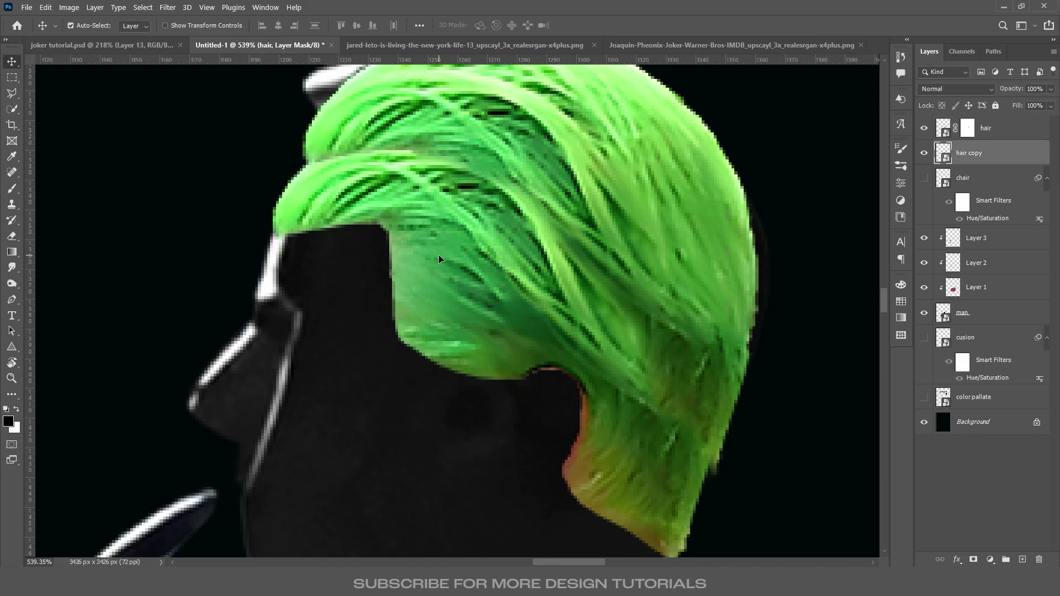
pyautogui.click(974, 559)
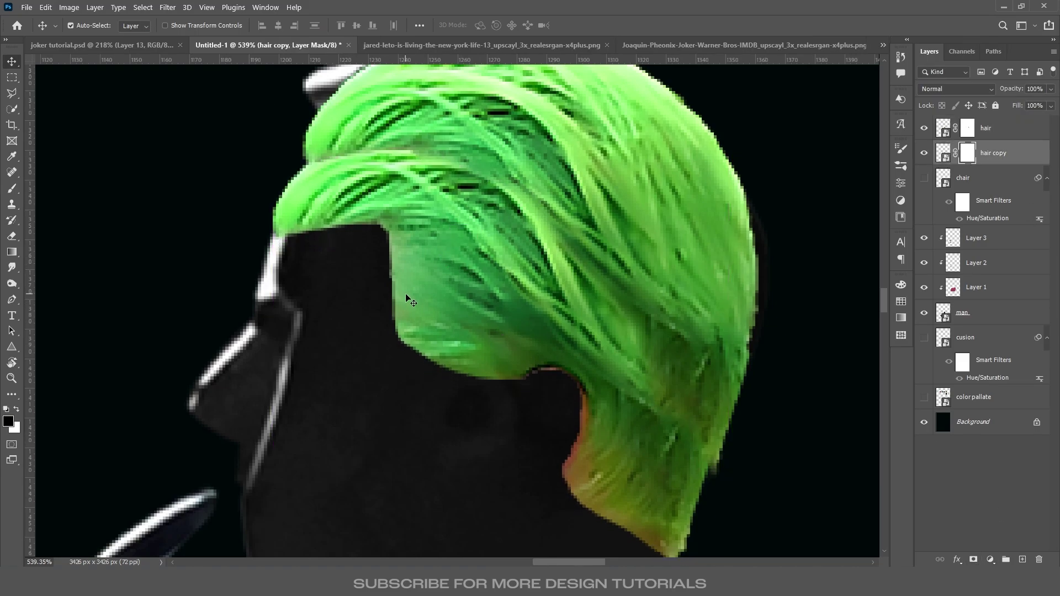
pyautogui.press('b')
pyautogui.moveTo(331, 237)
pyautogui.mouseDown()
pyautogui.moveTo(287, 265)
pyautogui.moveTo(308, 215)
pyautogui.moveTo(337, 243)
pyautogui.moveTo(328, 218)
pyautogui.moveTo(338, 231)
pyautogui.moveTo(325, 339)
pyautogui.moveTo(333, 254)
pyautogui.moveTo(342, 313)
pyautogui.mouseUp()
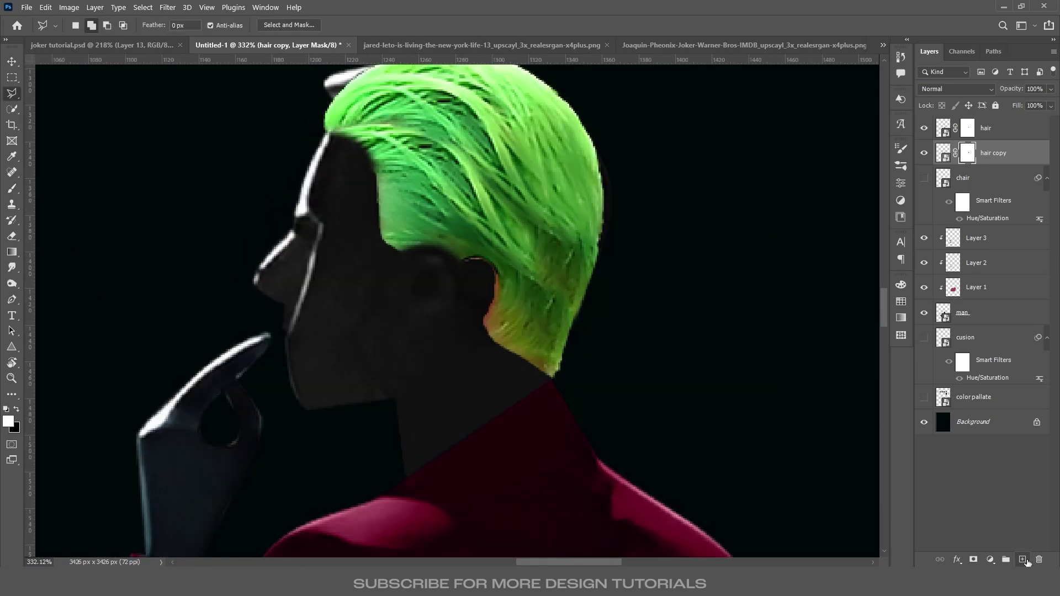
# - Add a layer above the hair copy, lasso a sideburn shape in front of the ear, and fill it with cloned hair
pyautogui.click(1022, 559)
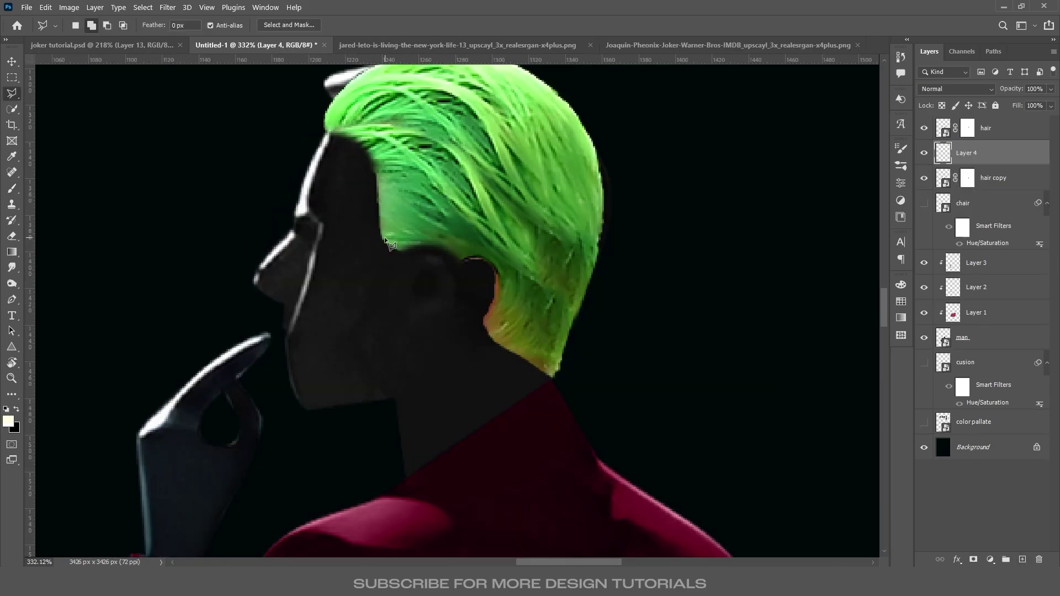
pyautogui.moveTo(386, 238)
pyautogui.mouseDown()
pyautogui.moveTo(389, 295)
pyautogui.moveTo(409, 286)
pyautogui.moveTo(414, 233)
pyautogui.mouseUp()
pyautogui.scroll(2, 385, 279)
pyautogui.press('s')
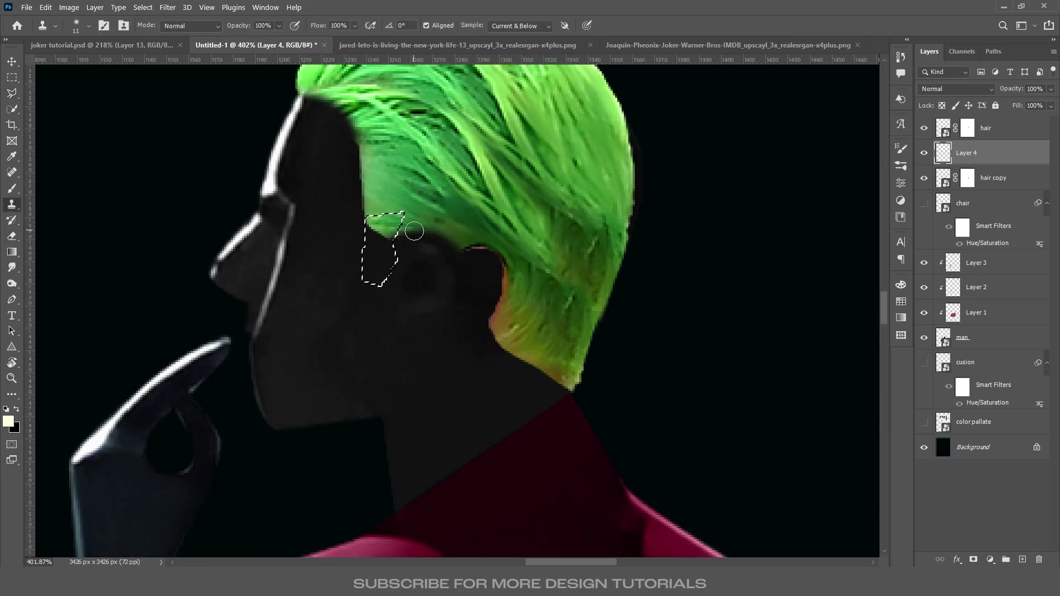
pyautogui.scroll(2, 383, 243)
pyautogui.keyDown('alt'); pyautogui.click(414, 166); pyautogui.keyUp('alt')
pyautogui.moveTo(387, 232)
pyautogui.mouseDown()
pyautogui.moveTo(378, 272)
pyautogui.moveTo(374, 219)
pyautogui.moveTo(366, 248)
pyautogui.moveTo(377, 280)
pyautogui.mouseUp()
pyautogui.hotkey('ctrl', 'd')
# - Clone green hair above and behind the ear on Layer 4 to cover the reddish edge and blend the strands
pyautogui.scroll(-2, 463, 301)
pyautogui.moveTo(469, 298)
pyautogui.mouseDown()
pyautogui.moveTo(446, 355)
pyautogui.moveTo(458, 302)
pyautogui.moveTo(475, 301)
pyautogui.moveTo(464, 356)
pyautogui.moveTo(447, 297)
pyautogui.moveTo(439, 289)
pyautogui.moveTo(437, 299)
pyautogui.moveTo(465, 392)
pyautogui.moveTo(482, 320)
pyautogui.mouseUp()
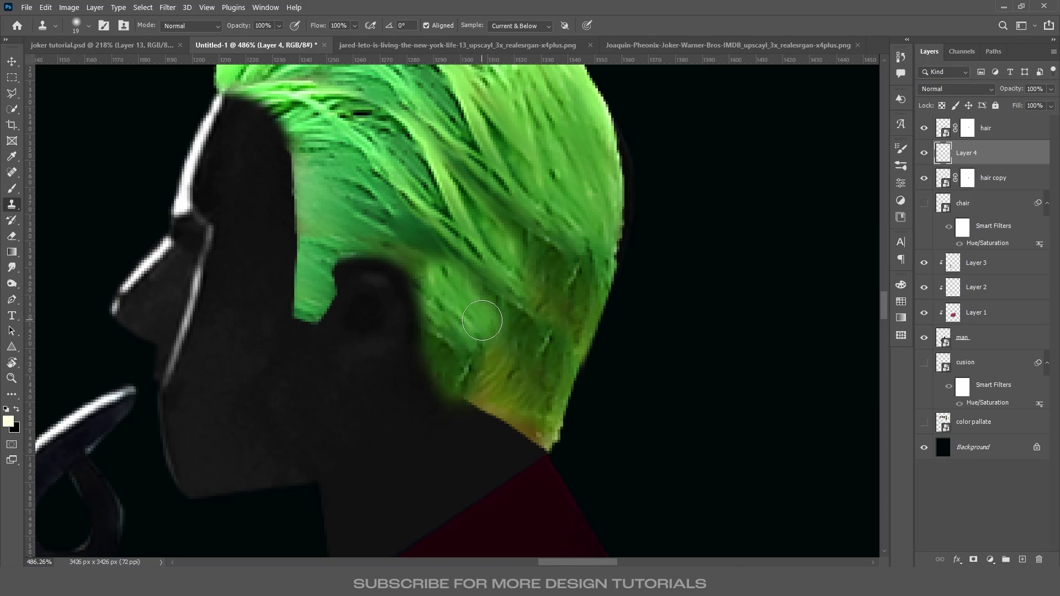
pyautogui.keyDown('alt'); pyautogui.rightClick(459, 281); pyautogui.keyUp('alt')
pyautogui.moveTo(409, 234); pyautogui.dragTo(448, 258)
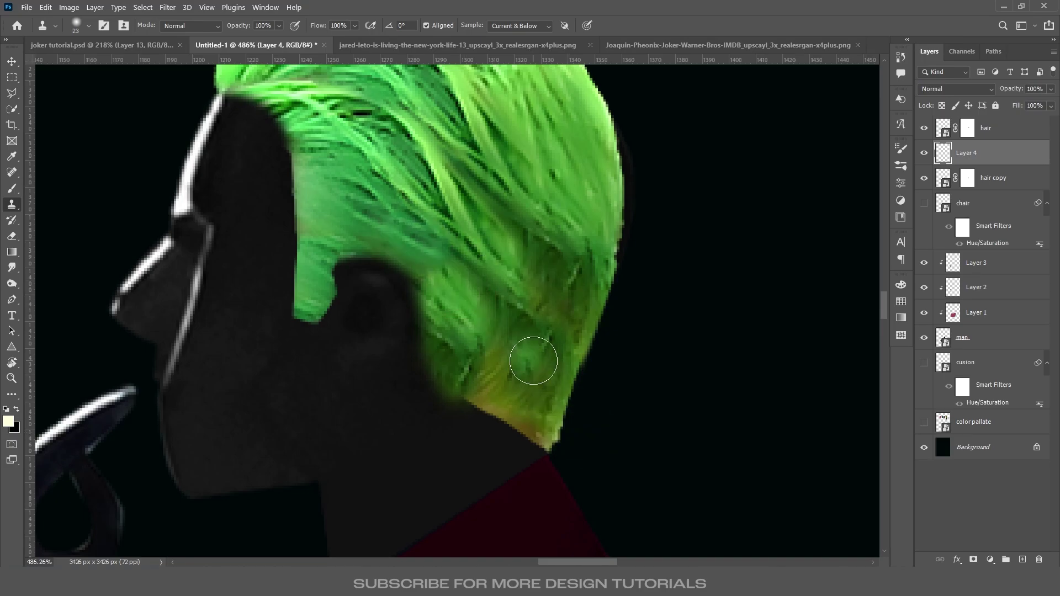
# - Outline the area from behind the ear down the nape to the collar with the freehand Lasso
pyautogui.press('v')
pyautogui.scroll(-3, 547, 354)
pyautogui.scroll(2, 524, 361)
pyautogui.press('l')
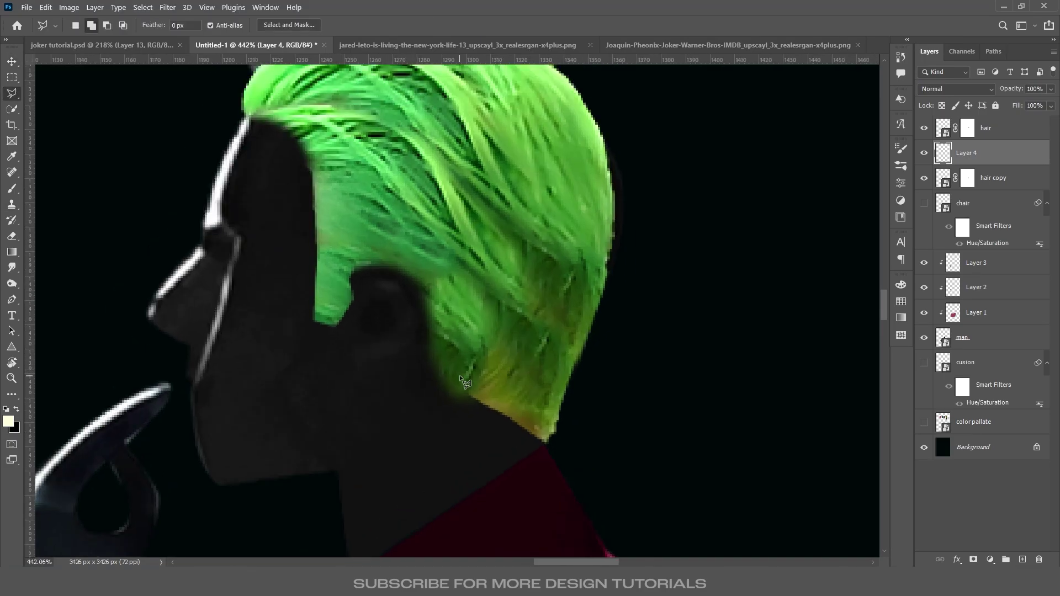
pyautogui.rightClick(11, 93)
pyautogui.click(46, 94)
pyautogui.moveTo(472, 404); pyautogui.dragTo(477, 330)
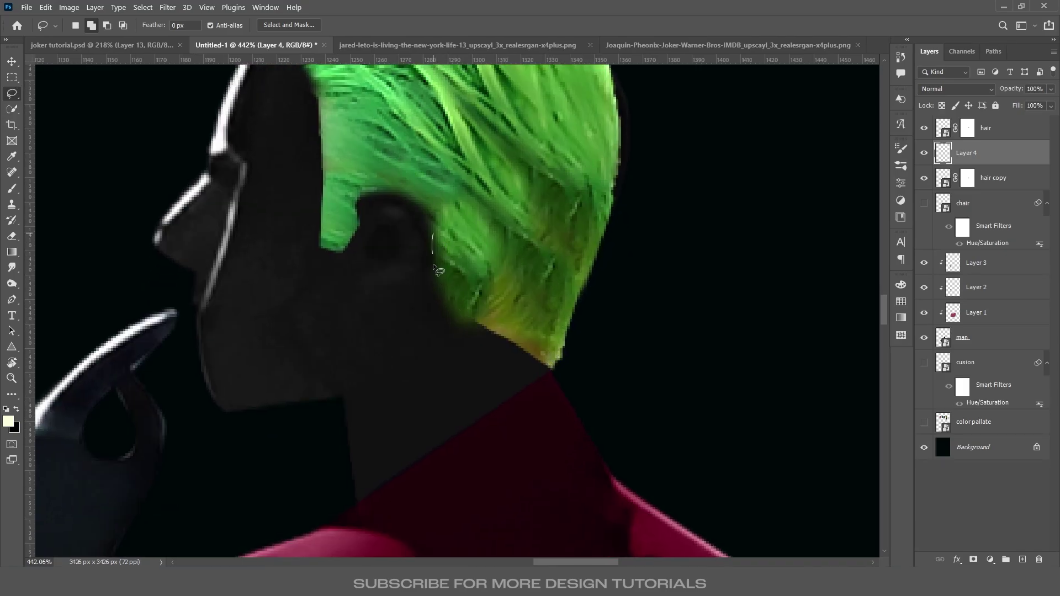
pyautogui.moveTo(439, 253)
pyautogui.mouseDown()
pyautogui.moveTo(473, 438)
pyautogui.moveTo(668, 416)
pyautogui.moveTo(594, 284)
pyautogui.moveTo(505, 193)
pyautogui.mouseUp()
# - Fill the nape selection with cloned green hair down to the collar using the Clone Stamp, and deselect
pyautogui.press('s')
pyautogui.moveTo(527, 283)
pyautogui.mouseDown()
pyautogui.moveTo(469, 331)
pyautogui.moveTo(549, 354)
pyautogui.moveTo(556, 293)
pyautogui.mouseUp()
pyautogui.keyDown('alt'); pyautogui.click(535, 272); pyautogui.keyUp('alt')
pyautogui.keyDown('alt'); pyautogui.click(551, 274); pyautogui.keyUp('alt')
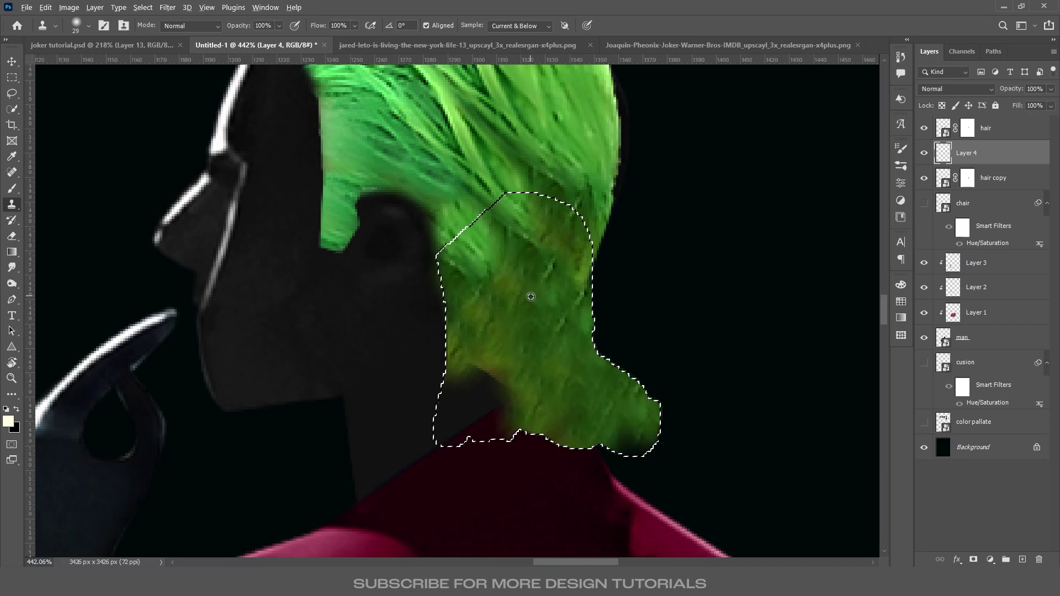
pyautogui.keyDown('alt'); pyautogui.click(531, 297); pyautogui.keyUp('alt')
pyautogui.moveTo(520, 376)
pyautogui.mouseDown()
pyautogui.moveTo(497, 417)
pyautogui.moveTo(507, 376)
pyautogui.moveTo(477, 420)
pyautogui.moveTo(466, 390)
pyautogui.mouseUp()
pyautogui.hotkey('ctrl', 'd')
# - Set the Eraser to a grass-shaped brush found by searching "gras" and reduce its size to suit the hair
pyautogui.scroll(-1, 537, 317)
pyautogui.press('e')
pyautogui.press('e')
pyautogui.rightClick(804, 172)
pyautogui.click(855, 252)
pyautogui.write('gras')
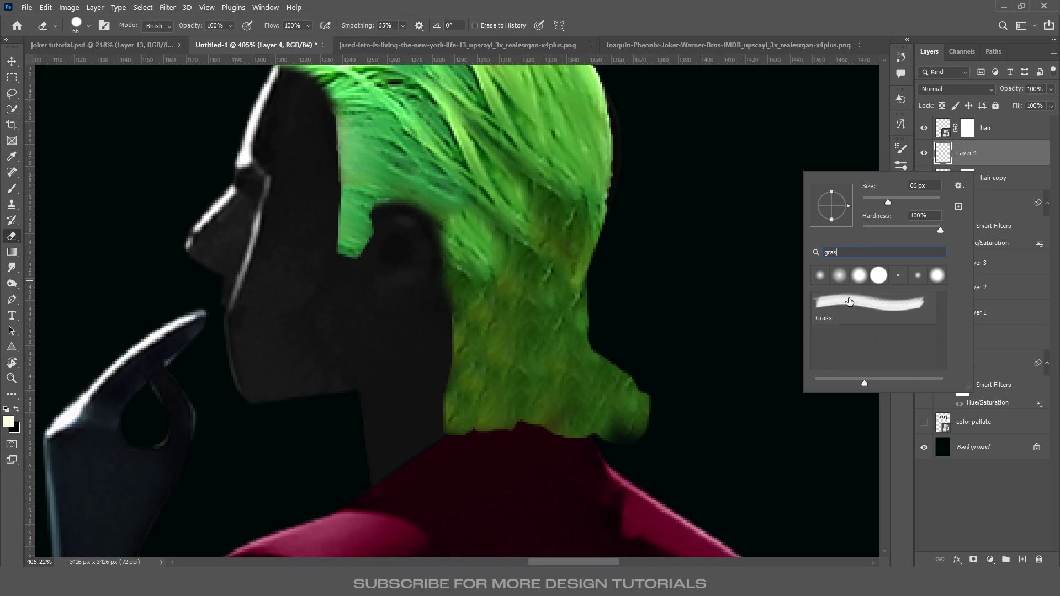
pyautogui.click(849, 301)
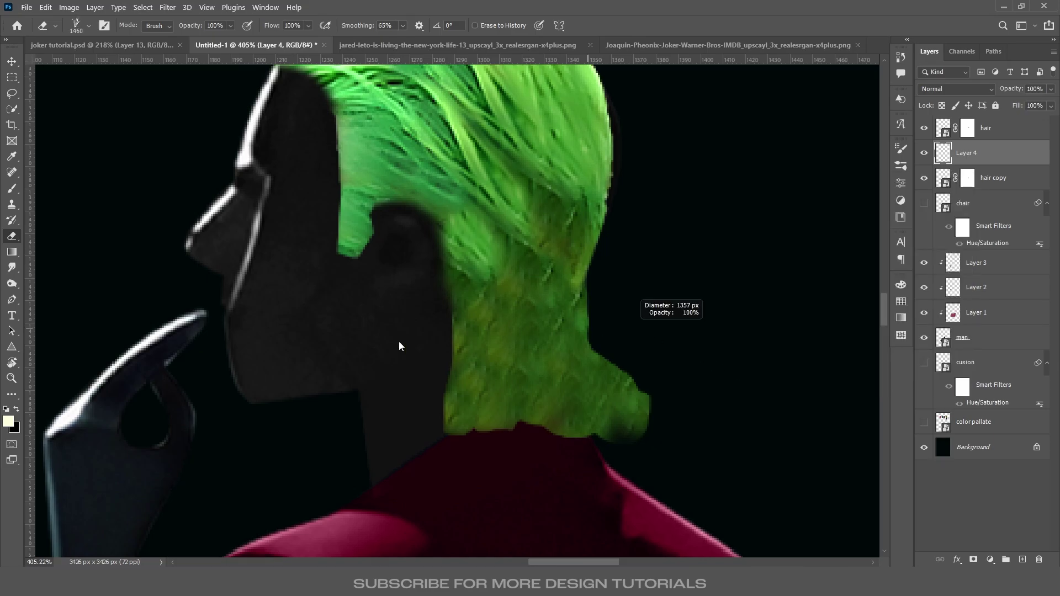
pyautogui.moveTo(133, 340); pyautogui.dragTo(80, 347)
pyautogui.moveTo(542, 315); pyautogui.dragTo(432, 321)
pyautogui.rightClick(693, 319)
pyautogui.moveTo(708, 349); pyautogui.dragTo(611, 308)
pyautogui.press('Return')
# - Erase the lower and outer edges of the cloned nape hair into ragged strands, adjusting the grass brush's size and angle
pyautogui.moveTo(652, 400)
pyautogui.mouseDown()
pyautogui.moveTo(611, 325)
pyautogui.moveTo(644, 401)
pyautogui.mouseUp()
pyautogui.press('[')
pyautogui.press('[')
pyautogui.rightClick(435, 335)
pyautogui.click(485, 376)
pyautogui.press('Return')
pyautogui.moveTo(451, 392); pyautogui.dragTo(443, 511)
pyautogui.press(']')
pyautogui.press(']')
pyautogui.press(']')
pyautogui.press(']')
pyautogui.moveTo(463, 462)
pyautogui.mouseDown()
pyautogui.moveTo(646, 418)
pyautogui.moveTo(616, 340)
pyautogui.mouseUp()
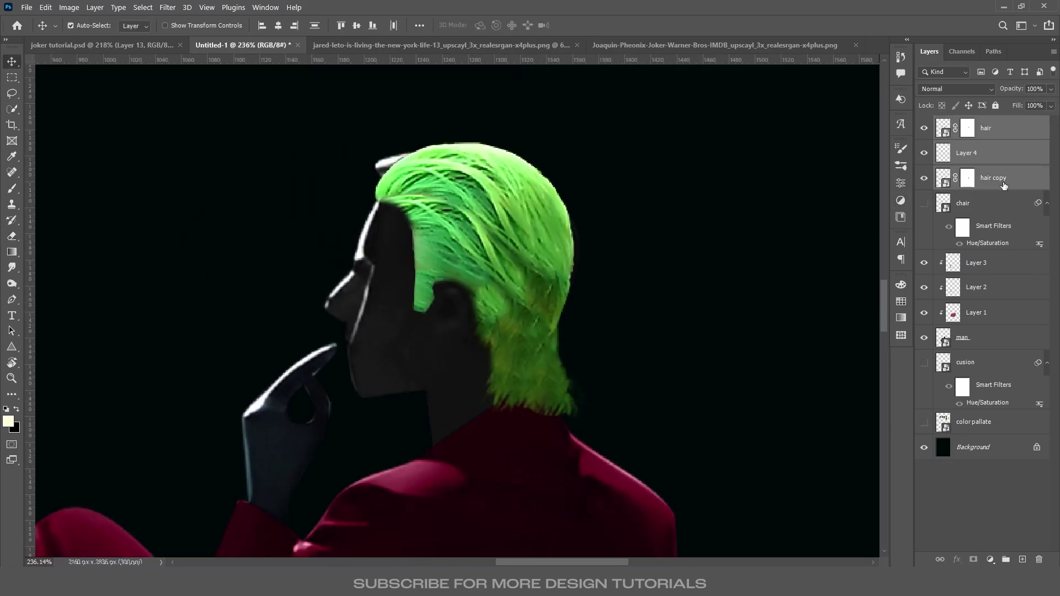
# - Group the hair, Layer 4 and hair copy layers, and clip a new empty layer to the group
pyautogui.hotkey('ctrl', 'g')
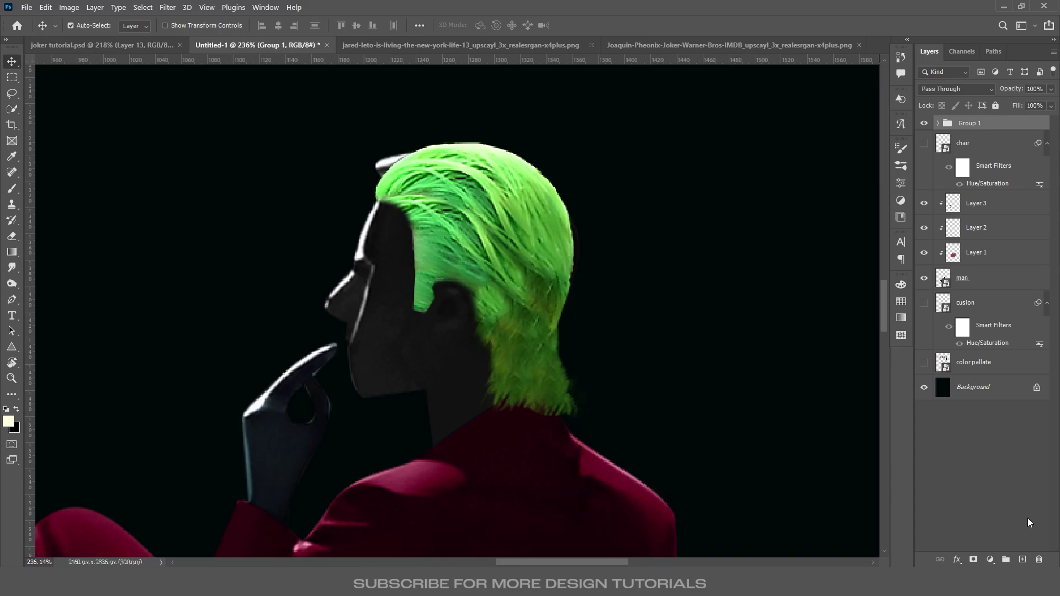
pyautogui.click(1022, 559)
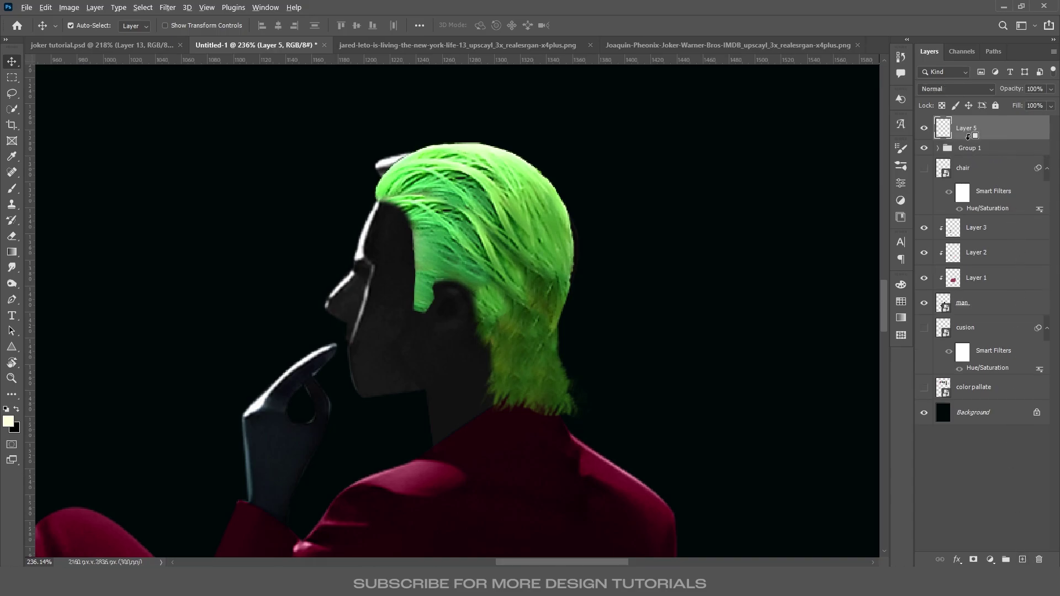
pyautogui.keyDown('alt'); pyautogui.click(967, 137); pyautogui.keyUp('alt')
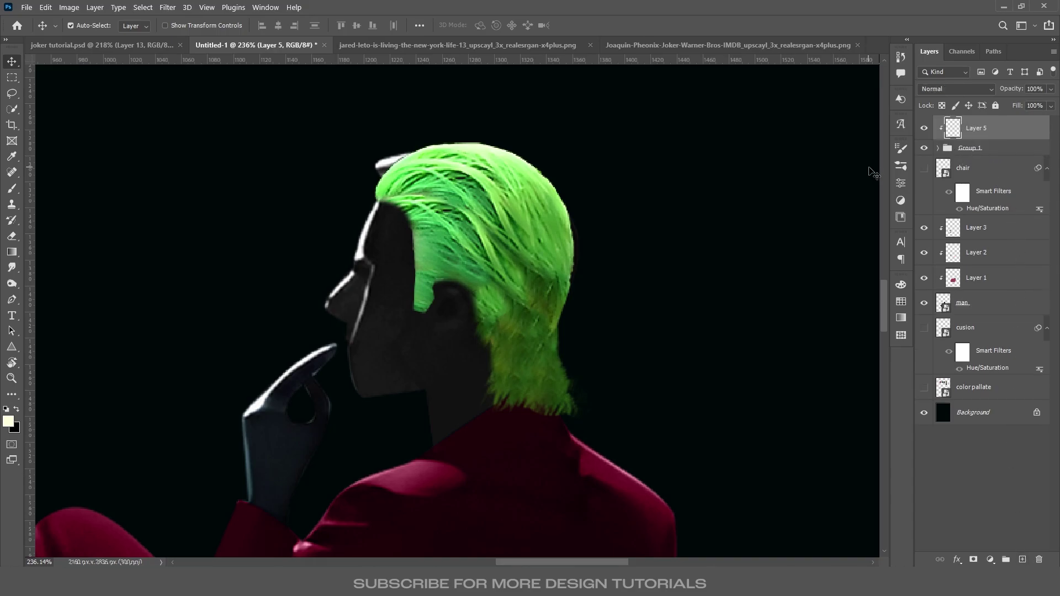
# - Fill the clipped Layer 5 with a light green sampled from the hair and set its blend mode to Color
pyautogui.press('b')
pyautogui.keyDown('alt'); pyautogui.click(506, 223); pyautogui.keyUp('alt')
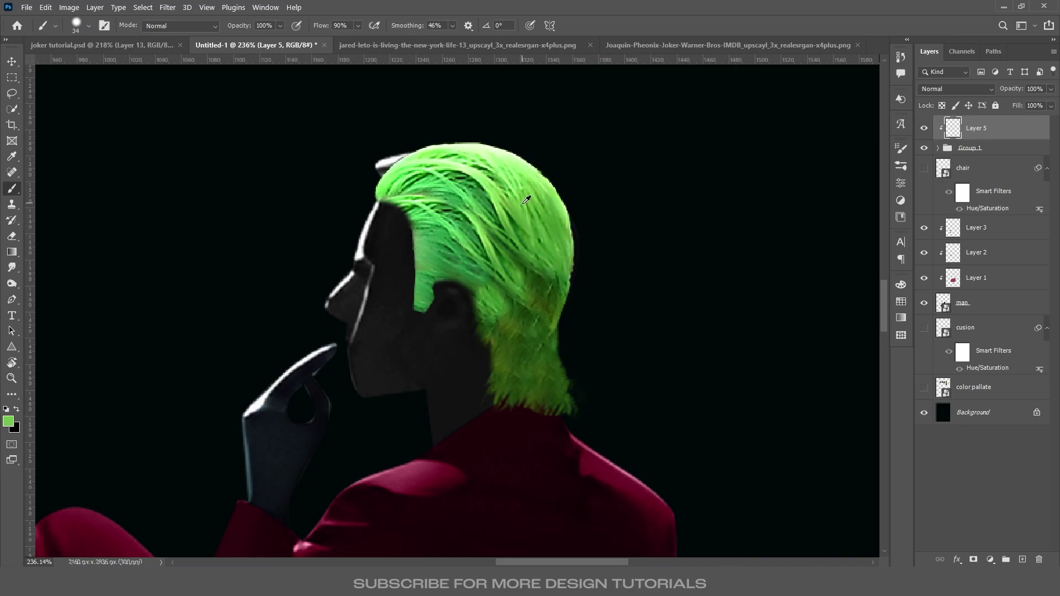
pyautogui.hotkey('alt', 'BackSpace')
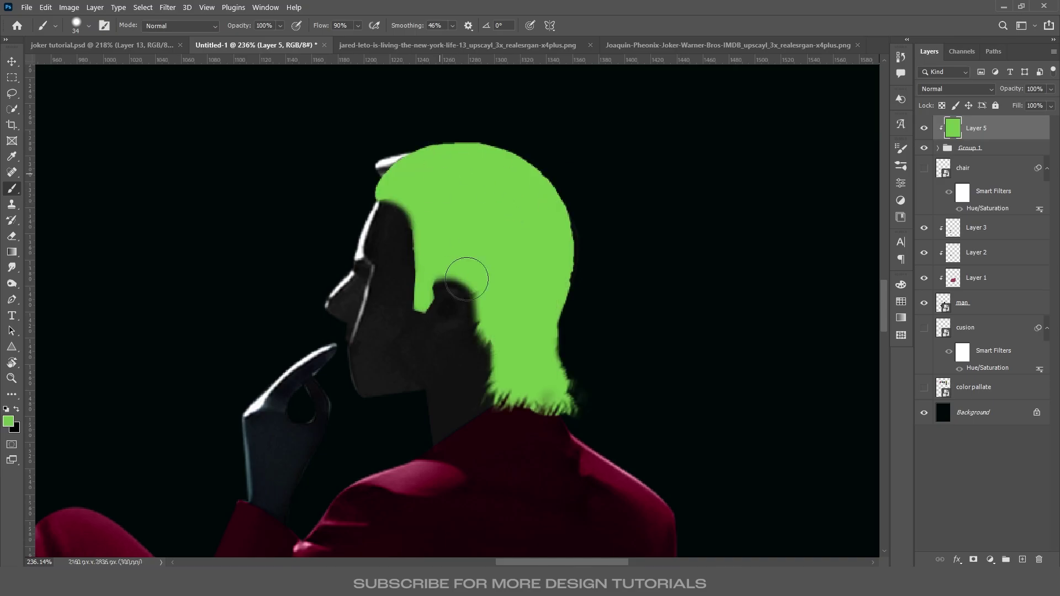
pyautogui.click(936, 89)
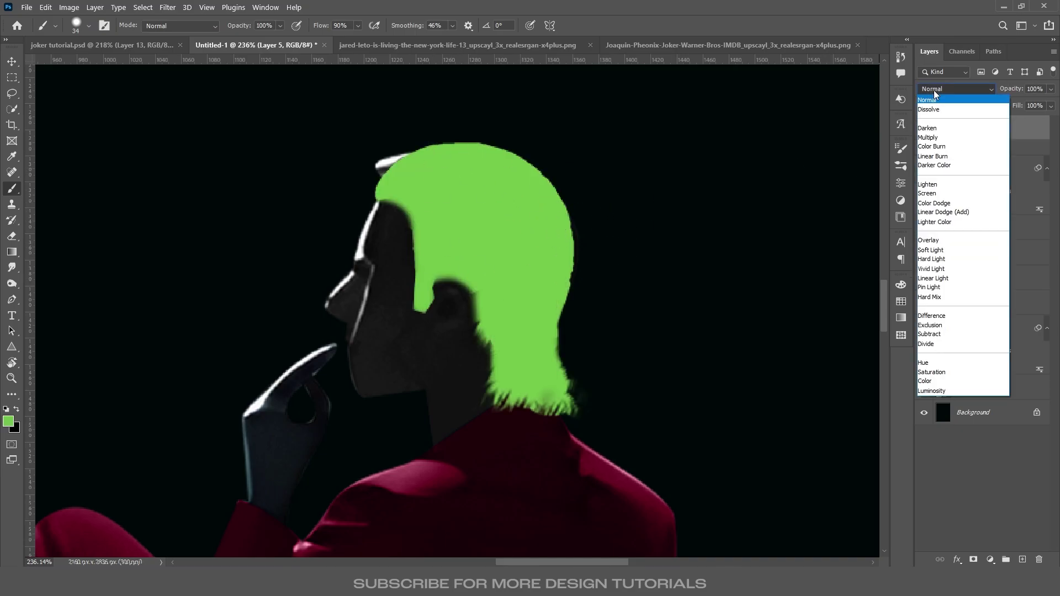
pyautogui.click(925, 380)
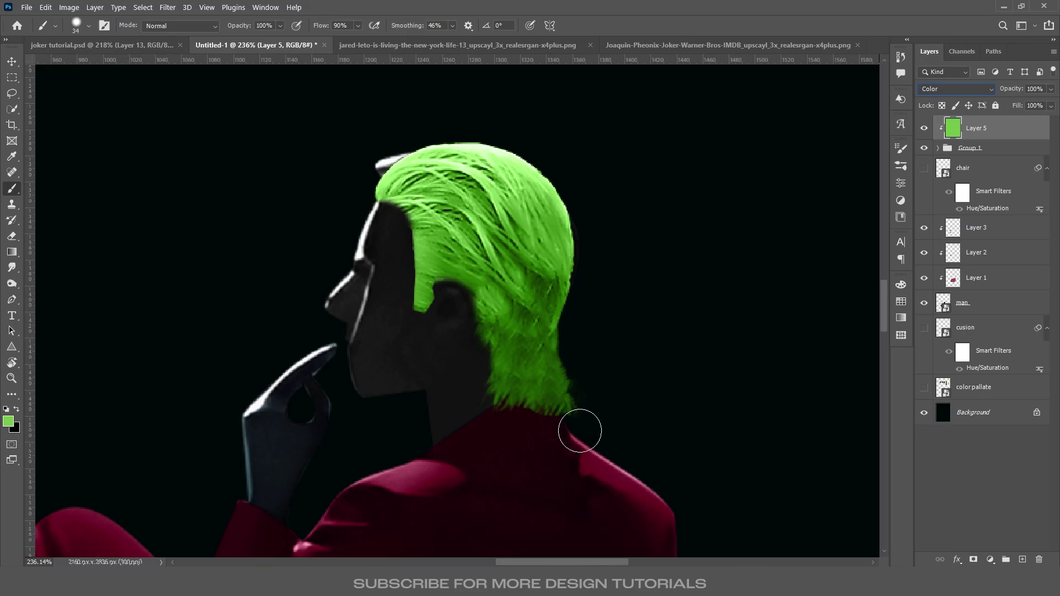
# - Merge Layer 5 with Group 1 and convert the merged hair layer to a smart object
pyautogui.keyDown('shift'); pyautogui.click(994, 151); pyautogui.keyUp('shift')
pyautogui.rightClick(992, 148)
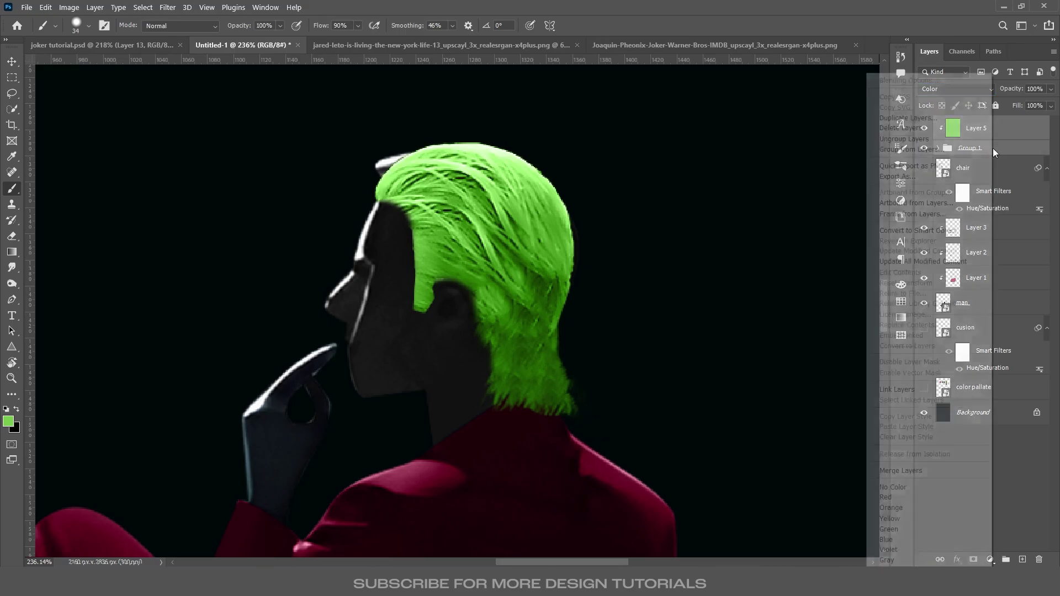
pyautogui.click(912, 470)
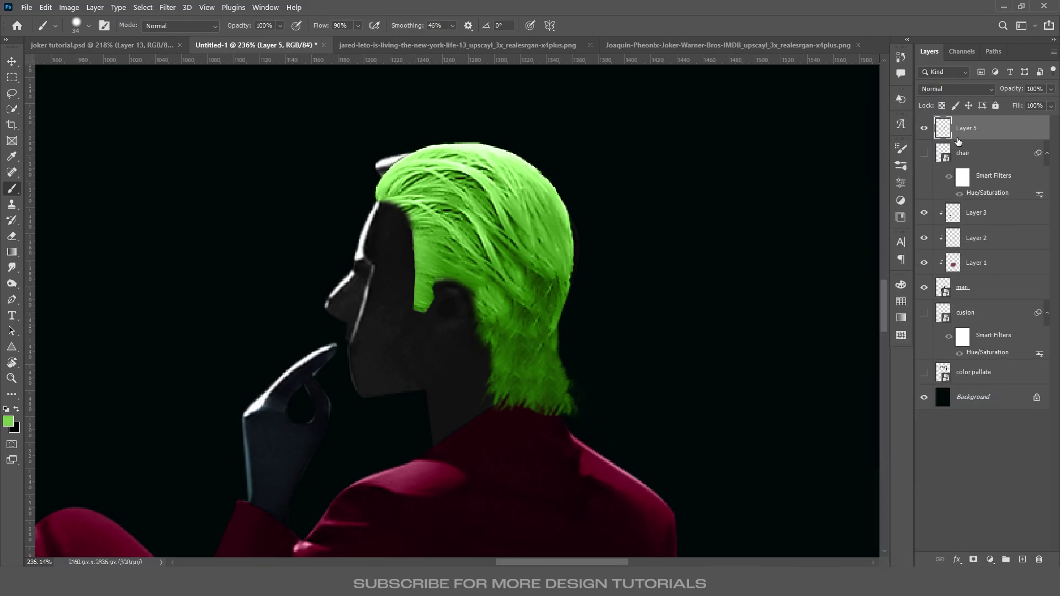
pyautogui.hotkey('ctrl', 't')
pyautogui.press('b')
pyautogui.rightClick(989, 130)
pyautogui.click(883, 221)
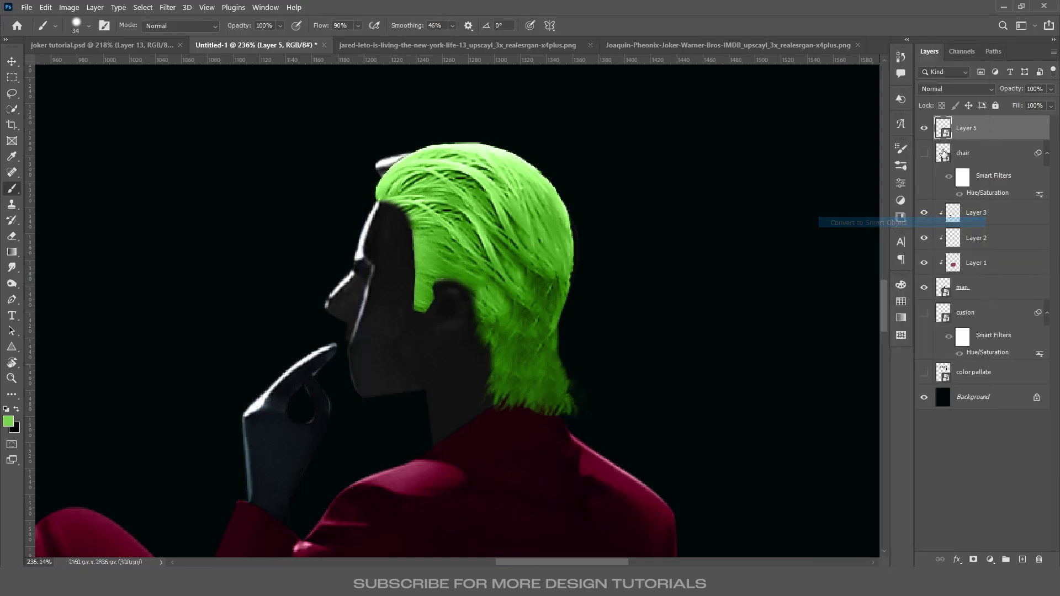
# - Add a layer mask to the man layer and paint out the original forelock protruding in front of the green hair
pyautogui.press('v')
pyautogui.click(407, 177)
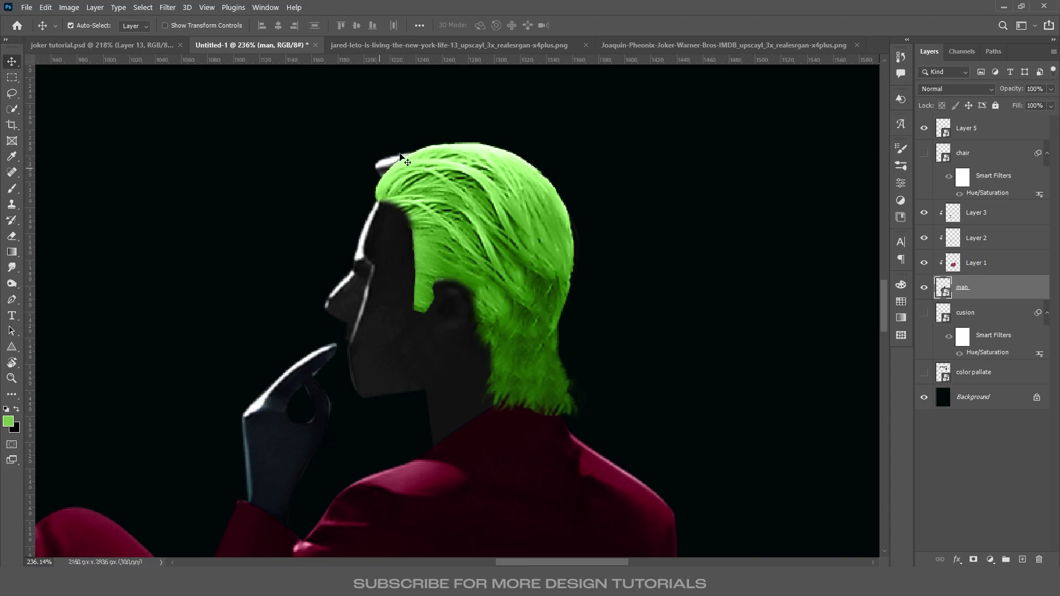
pyautogui.click(973, 559)
pyautogui.press('b')
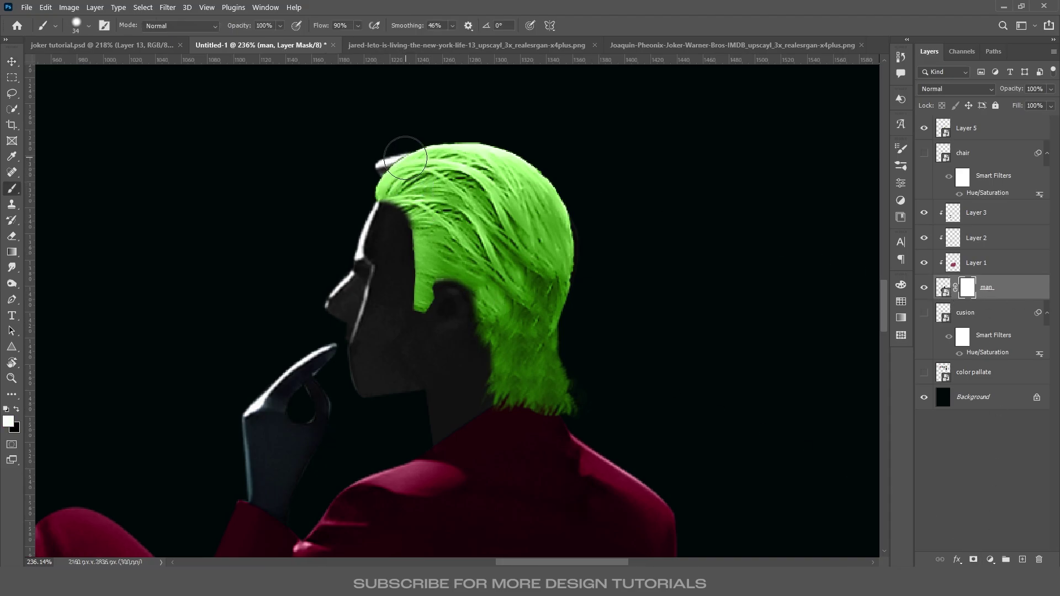
pyautogui.press('x')
pyautogui.moveTo(379, 158); pyautogui.dragTo(436, 140)
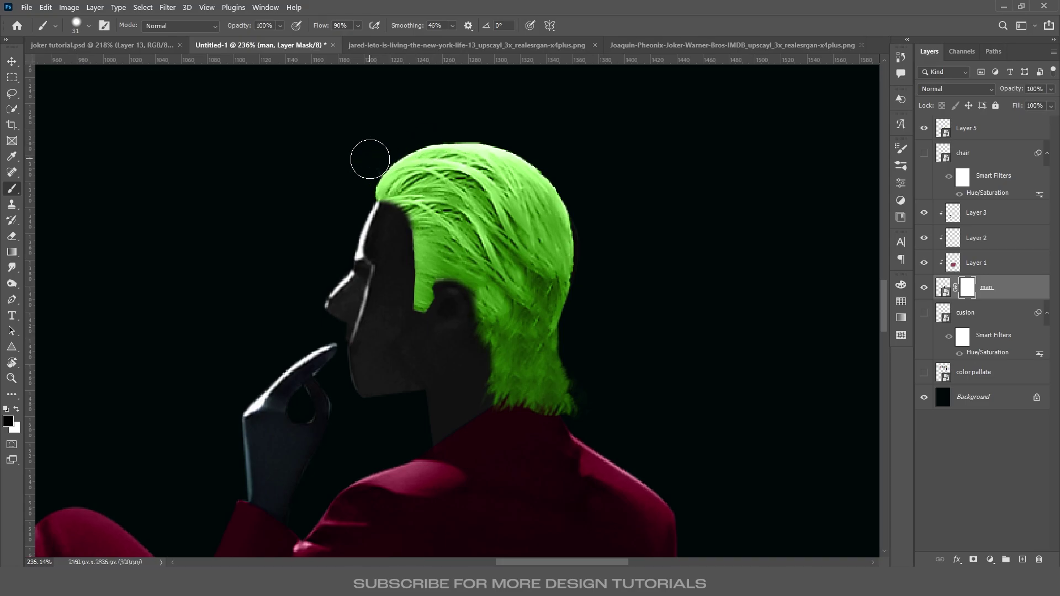
# - In the Joaquin Phoenix Joker photo, select the face, mask out the background and convert the cutout to a smart object
pyautogui.press('v')
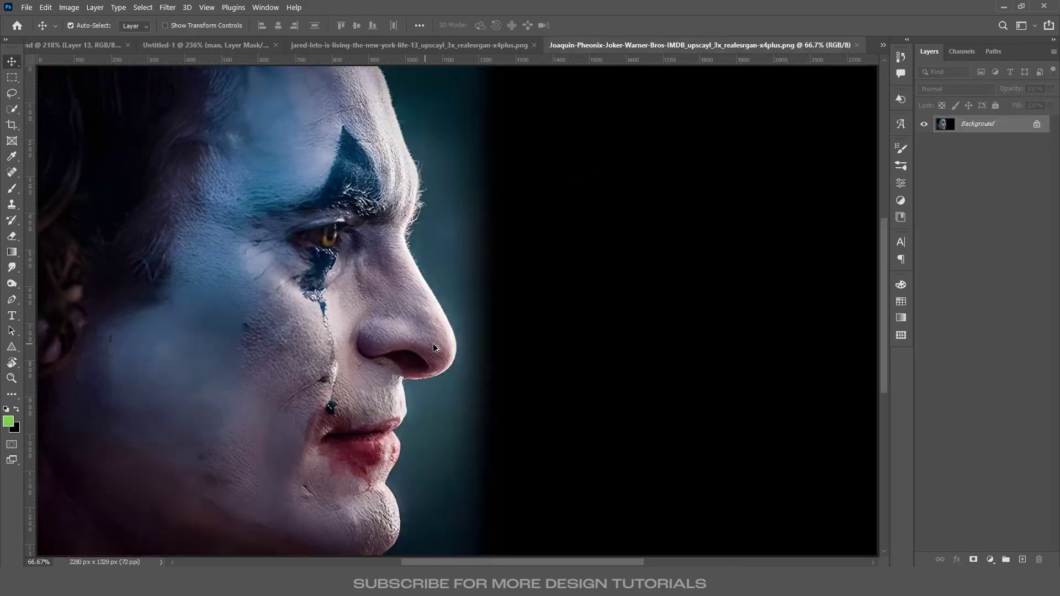
pyautogui.scroll(-5, 434, 345)
pyautogui.scroll(4, 386, 339)
pyautogui.press('w')
pyautogui.moveTo(254, 239); pyautogui.dragTo(436, 235)
pyautogui.moveTo(429, 128)
pyautogui.mouseDown()
pyautogui.moveTo(505, 270)
pyautogui.moveTo(513, 330)
pyautogui.mouseUp()
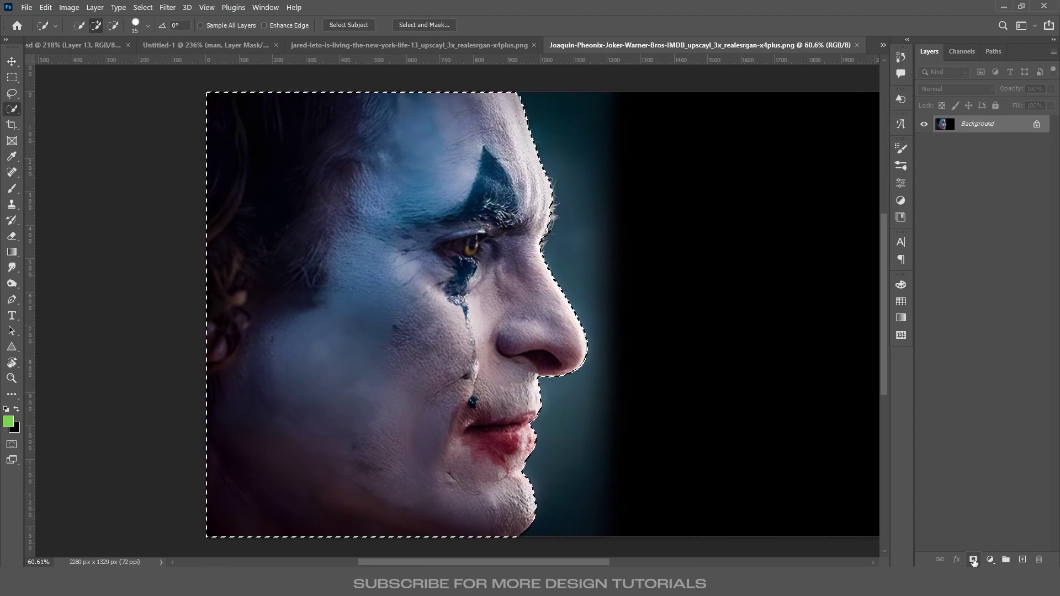
pyautogui.click(973, 562)
pyautogui.rightClick(996, 124)
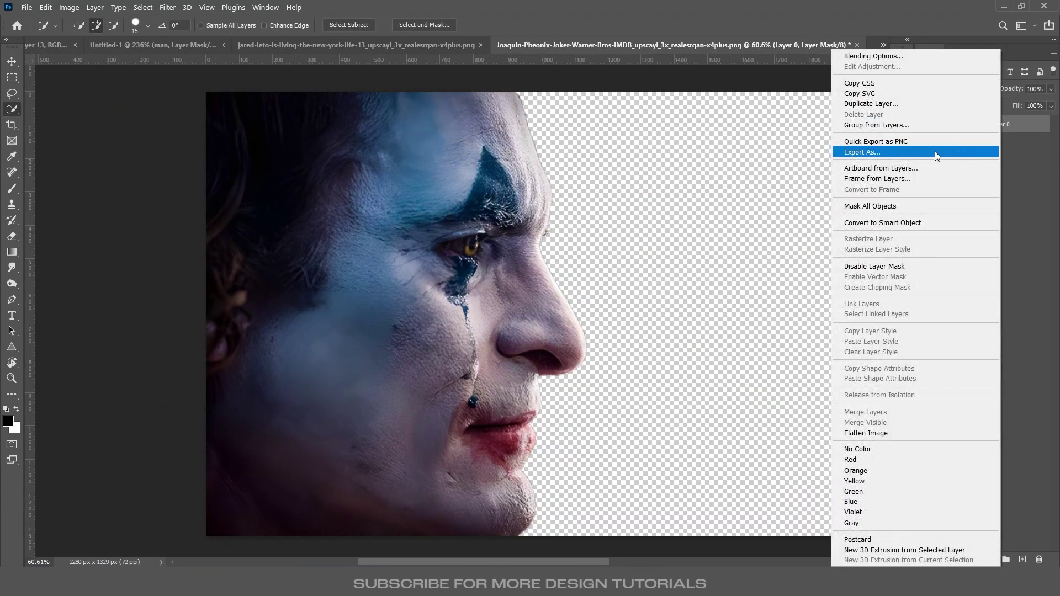
pyautogui.click(899, 225)
# - Bring the face cutout into the Untitled-1 poster and place its layer directly below the hair layer
pyautogui.press('v')
pyautogui.moveTo(411, 291); pyautogui.dragTo(396, 326)
pyautogui.moveTo(996, 289); pyautogui.dragTo(1001, 165)
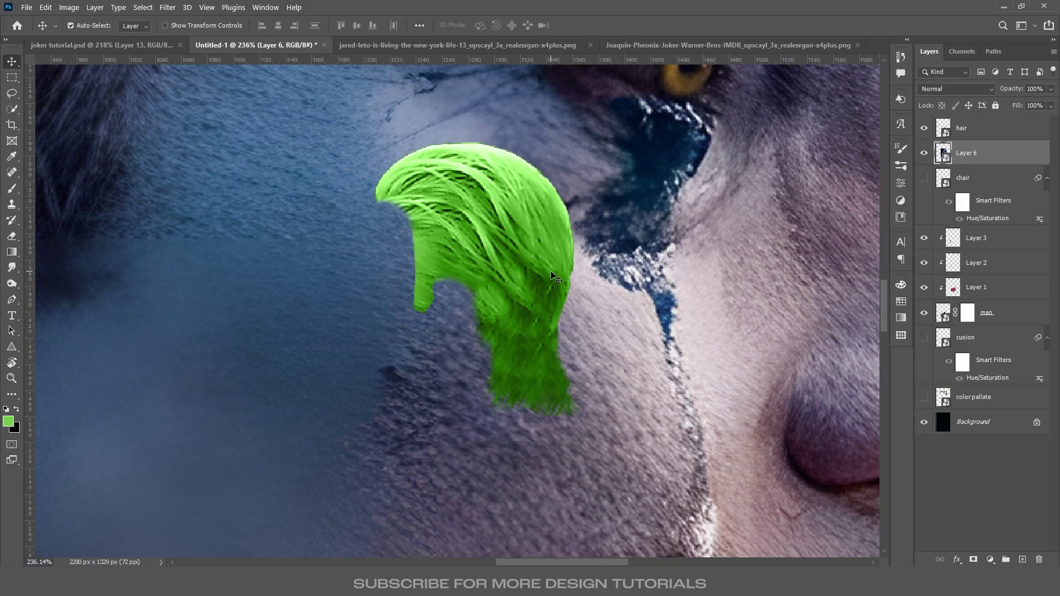
# - Scale the face down to about 4.71% and flip it horizontally
pyautogui.hotkey('ctrl', 't')
pyautogui.scroll(-6, 551, 271)
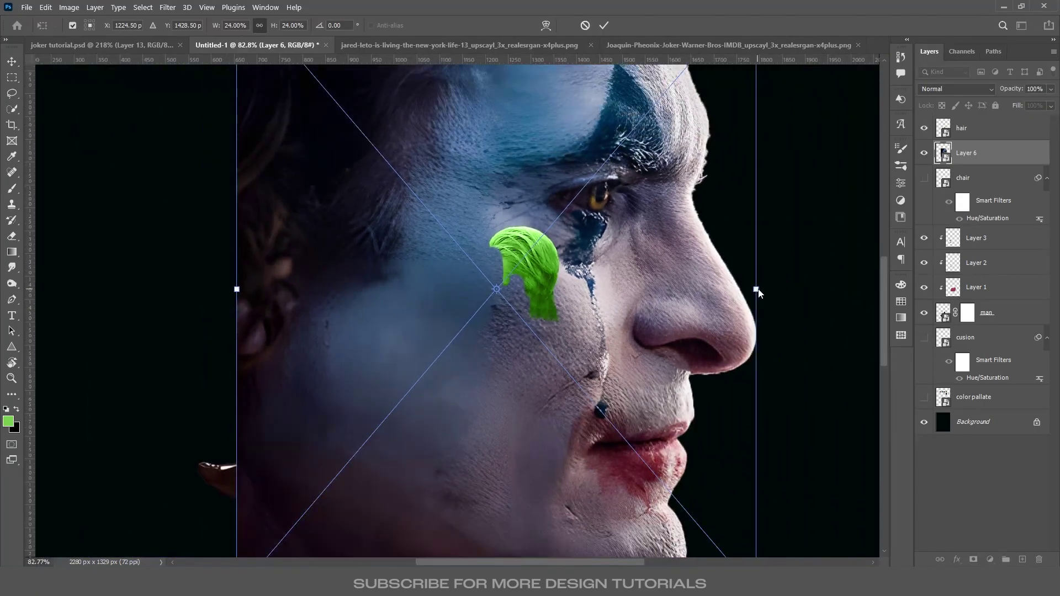
pyautogui.moveTo(757, 289); pyautogui.dragTo(547, 289)
pyautogui.rightClick(519, 312)
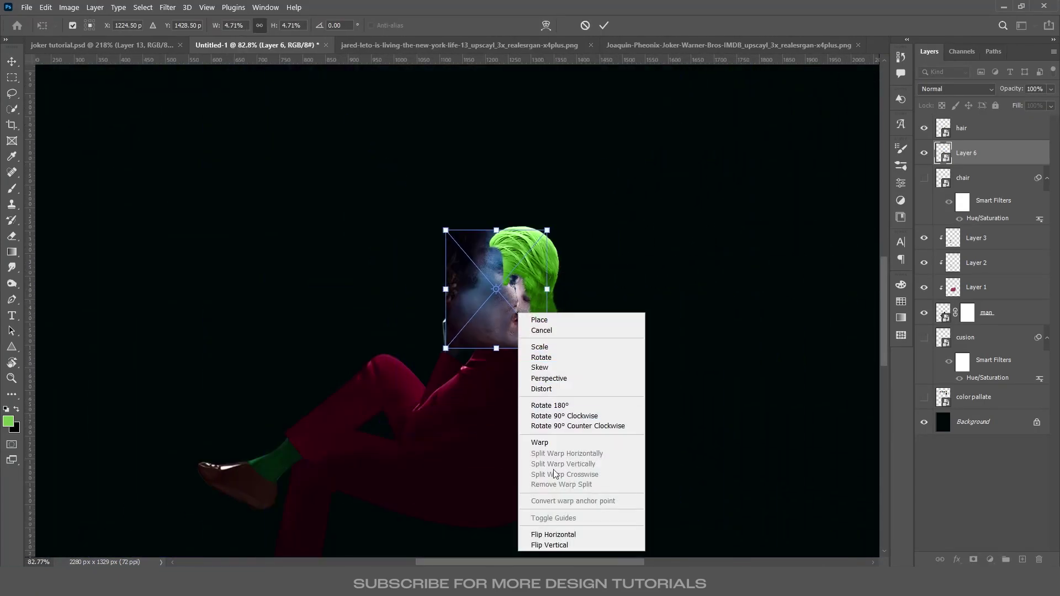
pyautogui.click(554, 533)
# - Shrink the face to about 2.8%, tilt it about 5° and fit it over the man's profile beneath the hair
pyautogui.scroll(7, 517, 287)
pyautogui.moveTo(509, 230); pyautogui.dragTo(487, 288)
pyautogui.moveTo(476, 359); pyautogui.dragTo(517, 221)
pyautogui.moveTo(425, 399); pyautogui.dragTo(426, 416)
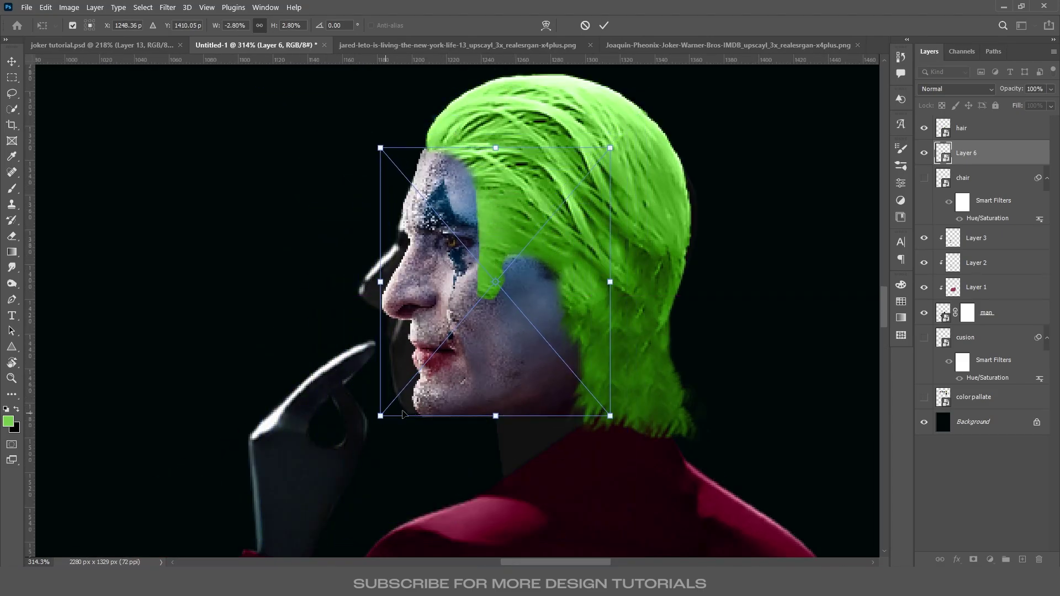
pyautogui.moveTo(471, 375); pyautogui.dragTo(452, 370)
pyautogui.moveTo(693, 326); pyautogui.dragTo(649, 313)
pyautogui.moveTo(555, 315); pyautogui.dragTo(556, 321)
pyautogui.moveTo(489, 370); pyautogui.dragTo(484, 369)
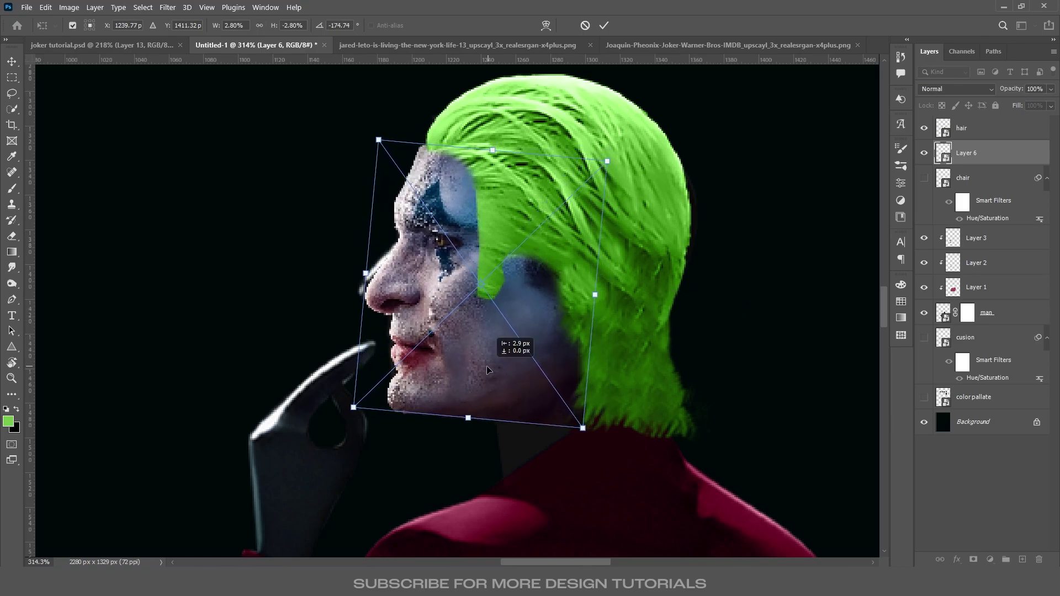
pyautogui.press('Return')
# - Add a layer mask to the hair layer
pyautogui.scroll(-10, 513, 367)
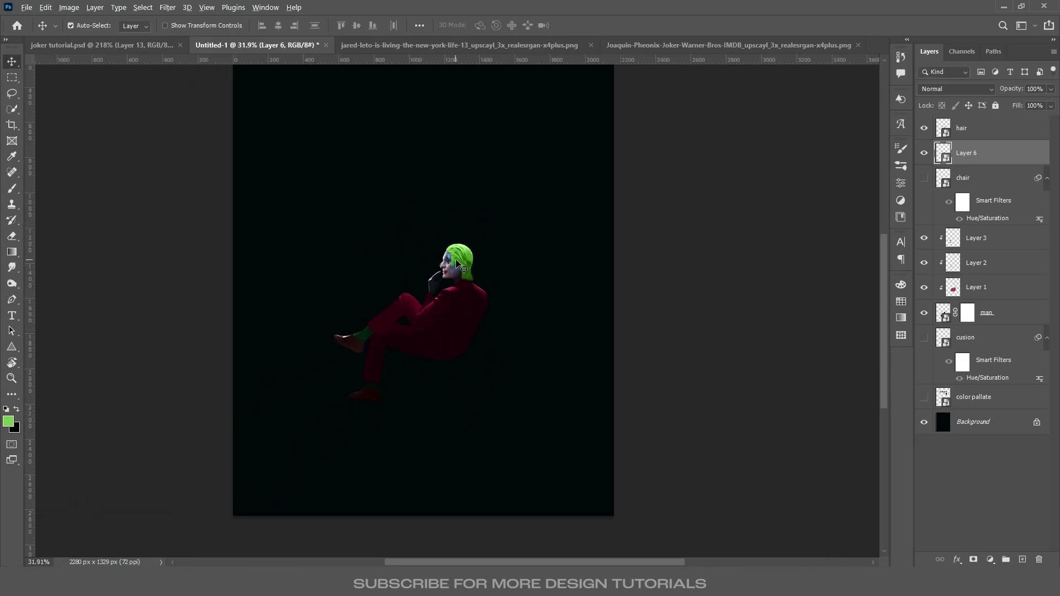
pyautogui.scroll(10, 457, 265)
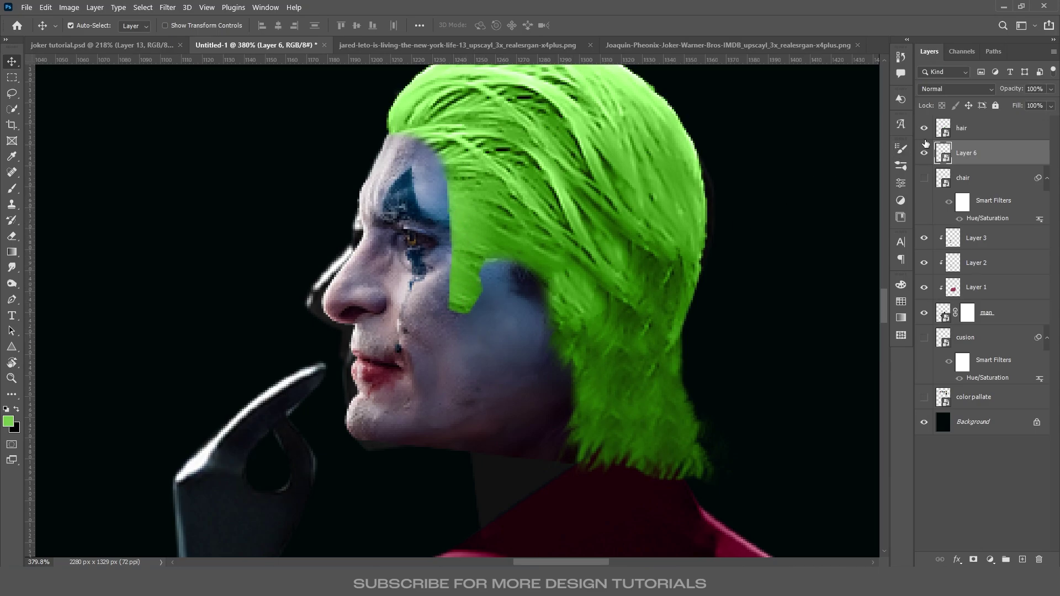
pyautogui.click(963, 133)
pyautogui.click(973, 559)
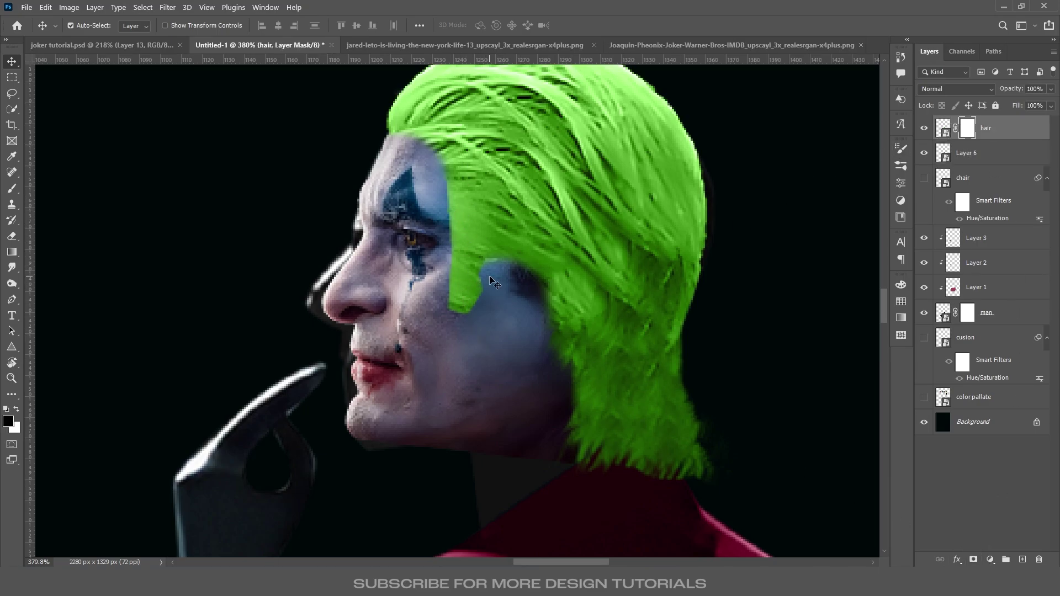
# - Outline the sideburn beside the temple with the Polygonal Lasso, hide it on the hair mask with a black fill, and deselect
pyautogui.press('l')
pyautogui.click(13, 99)
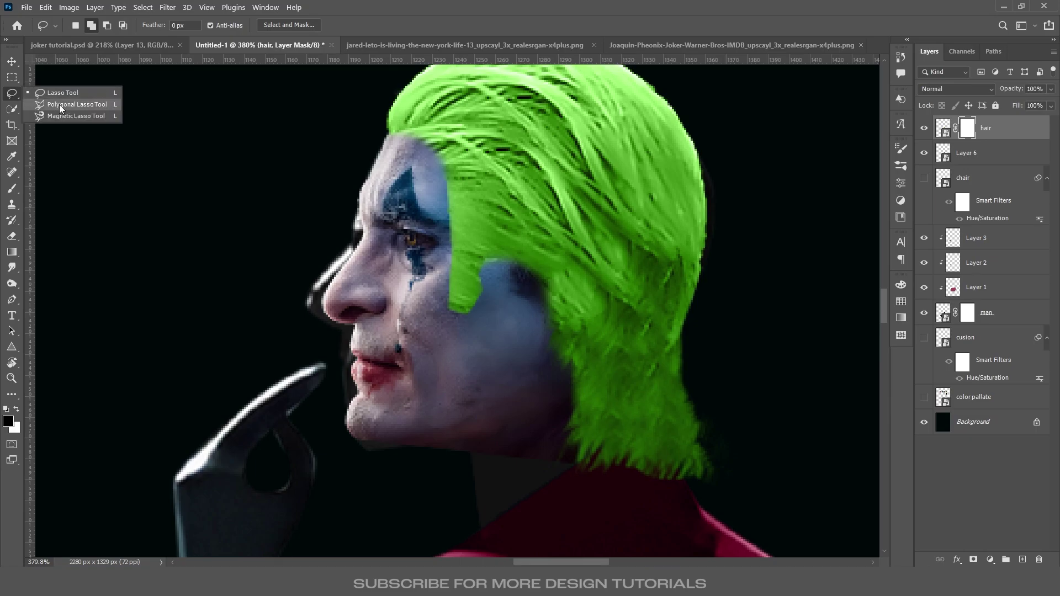
pyautogui.click(55, 104)
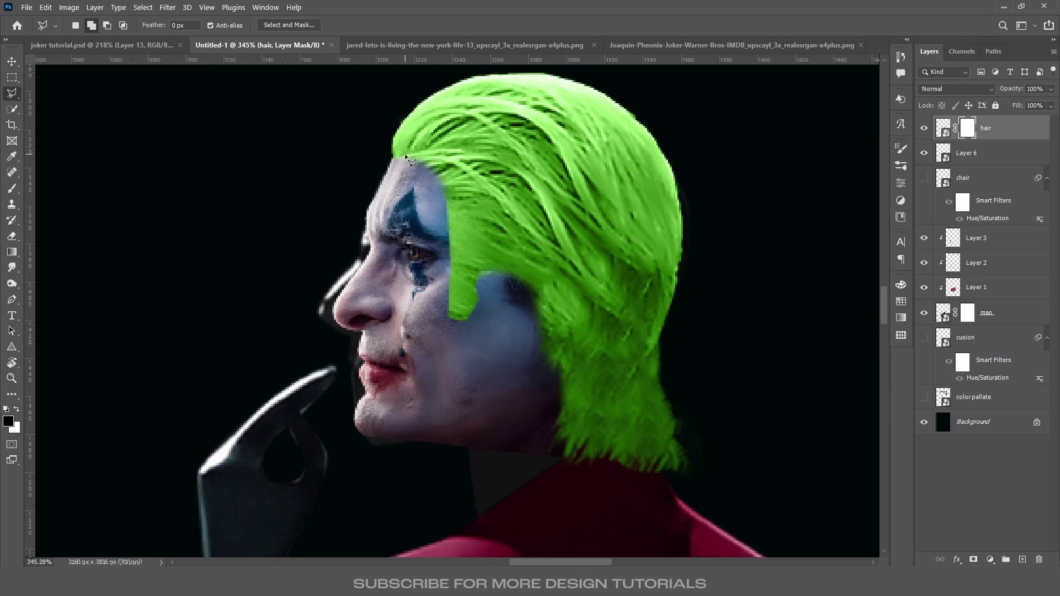
pyautogui.click(406, 156)
pyautogui.click(463, 179)
pyautogui.click(466, 255)
pyautogui.click(480, 273)
pyautogui.click(486, 333)
pyautogui.click(431, 344)
pyautogui.hotkey('alt', 'BackSpace')
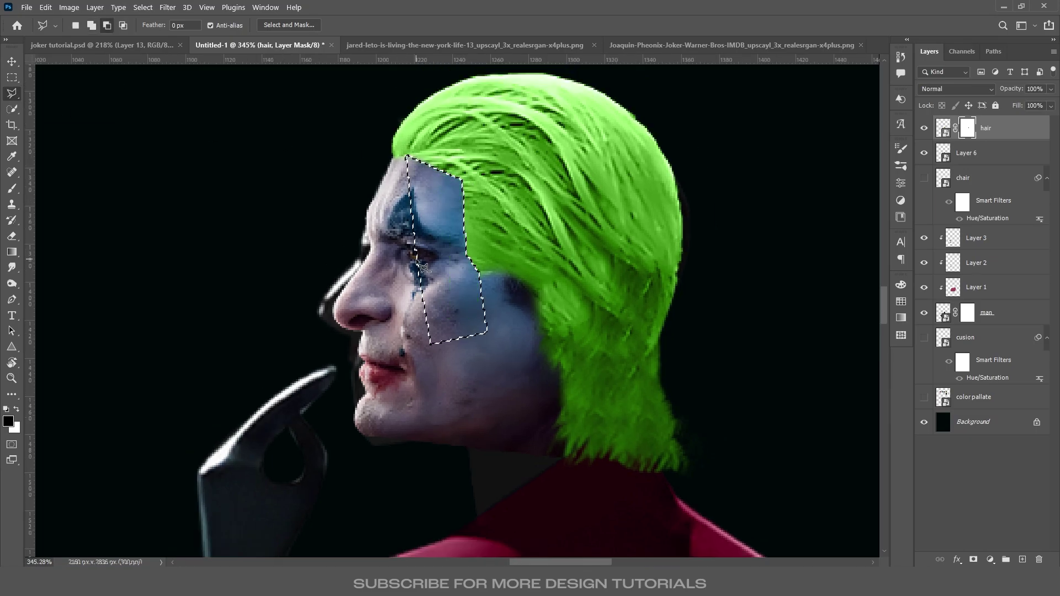
pyautogui.hotkey('ctrl', 'd')
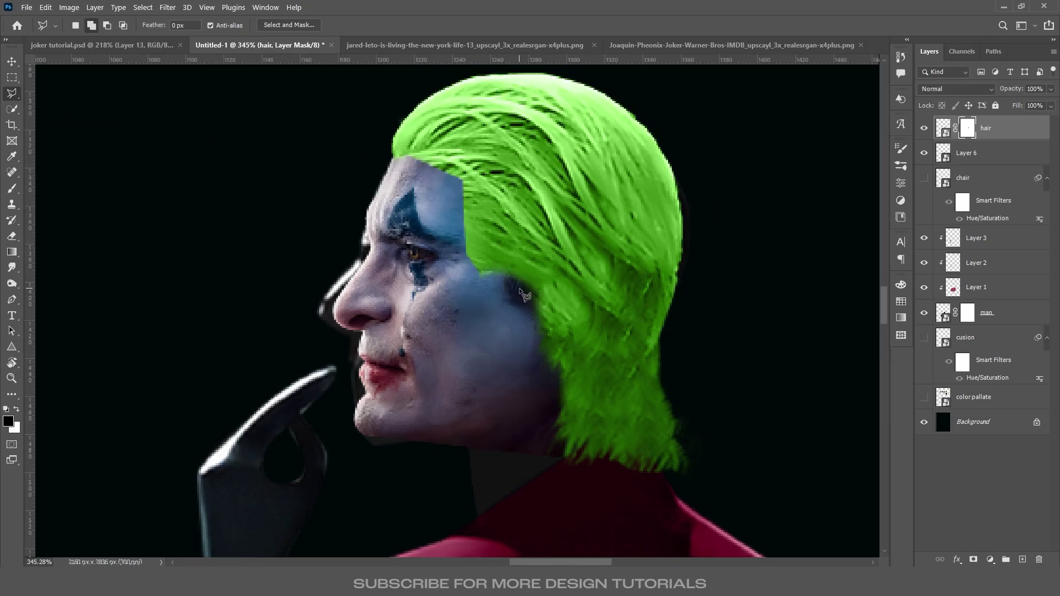
# - Paint black on the man layer's mask to hide the original nose and profile showing in front of the new face
pyautogui.scroll(-1, 523, 294)
pyautogui.press('v')
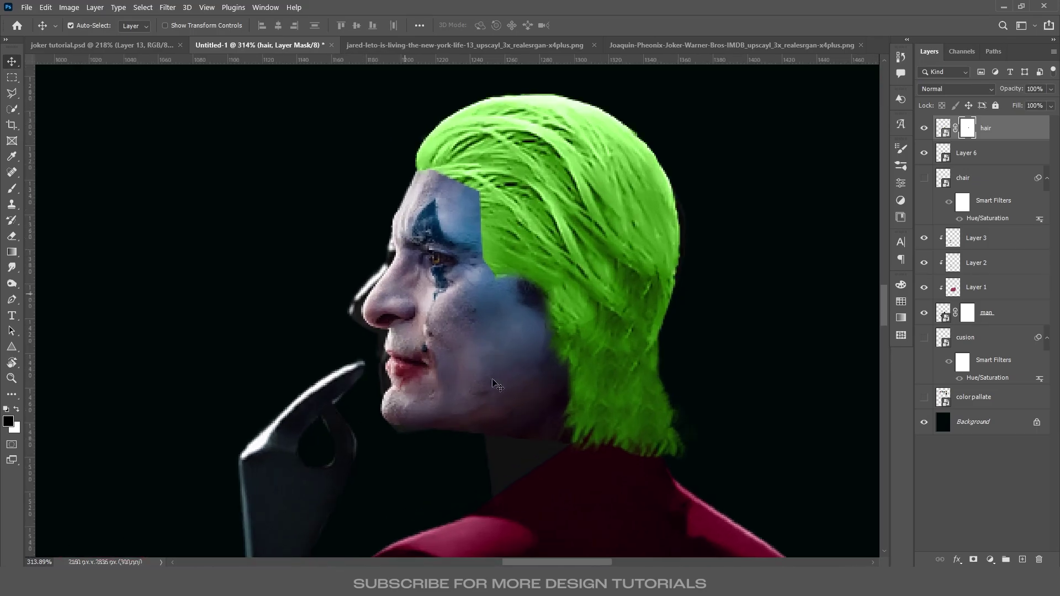
pyautogui.click(967, 312)
pyautogui.press('b')
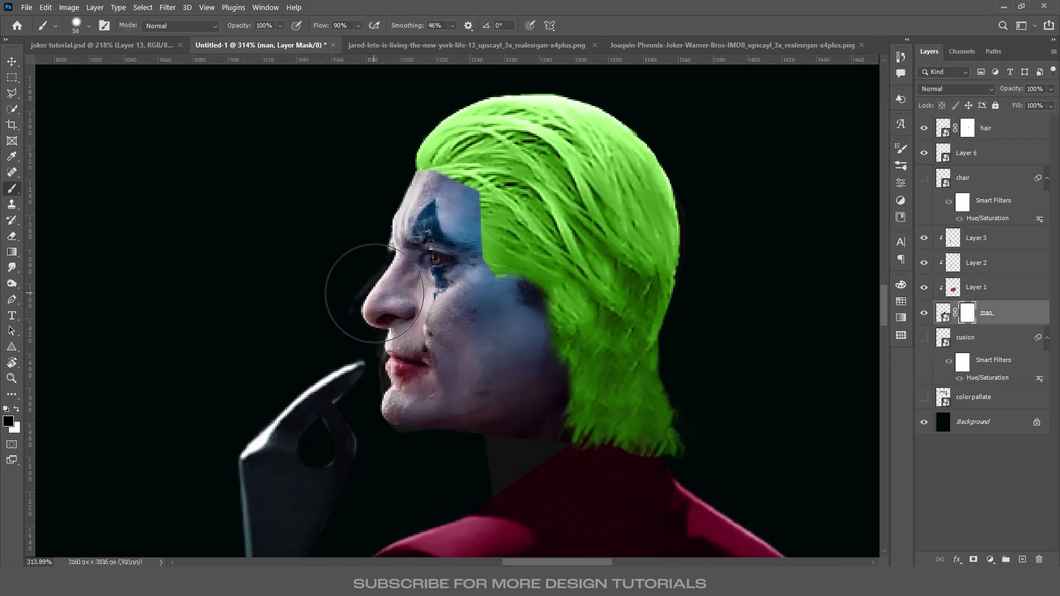
pyautogui.moveTo(403, 232); pyautogui.dragTo(390, 237)
pyautogui.moveTo(415, 328); pyautogui.dragTo(392, 337)
# - Rename Layer 6 as face and add a layer mask to it
pyautogui.scroll(-4, 434, 328)
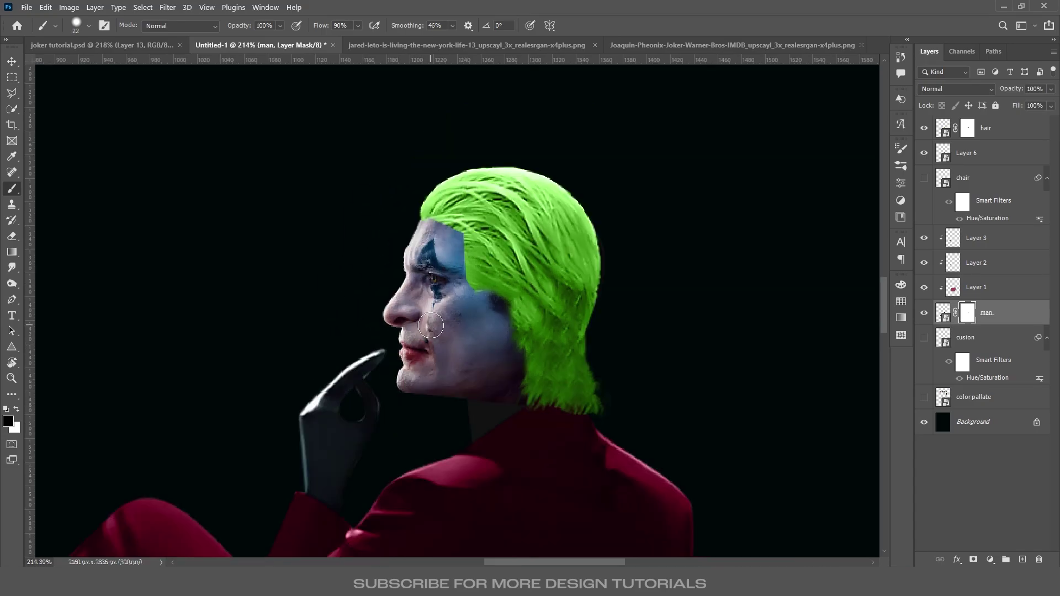
pyautogui.press('v')
pyautogui.click(448, 357)
pyautogui.scroll(4, 476, 247)
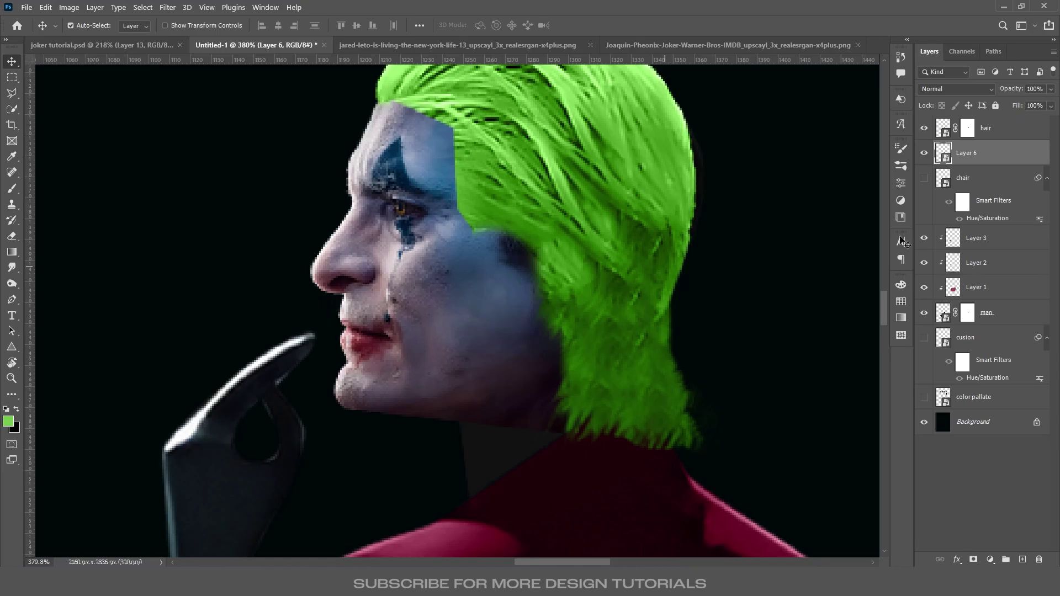
pyautogui.press('Return')
pyautogui.click(975, 559)
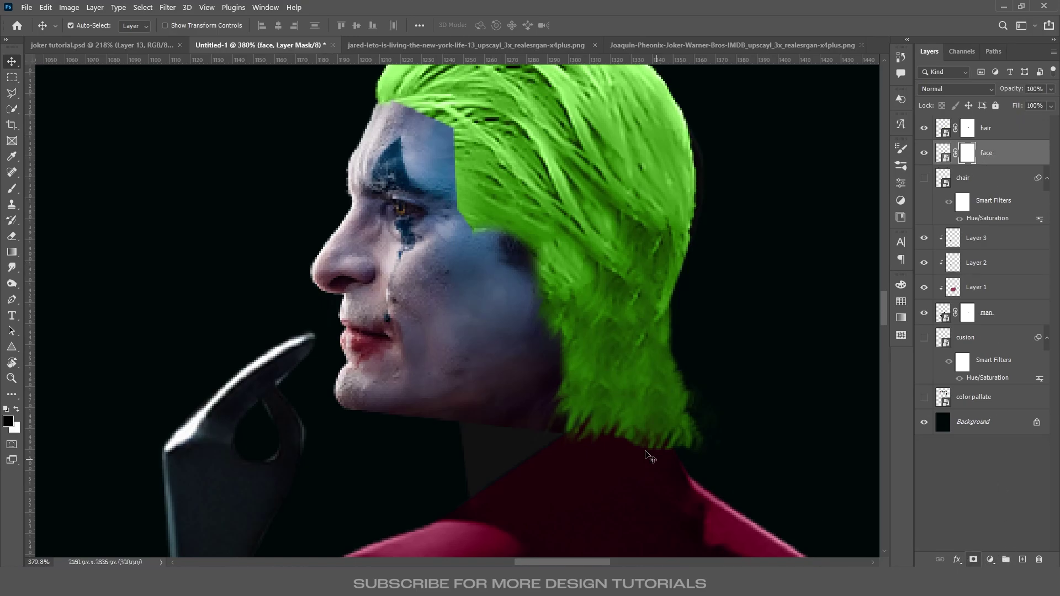
# - Fade the face's lower jaw edge into the neck by painting black on its mask with a soft 44 px brush
pyautogui.press('d')
pyautogui.press('b')
pyautogui.rightClick(521, 467)
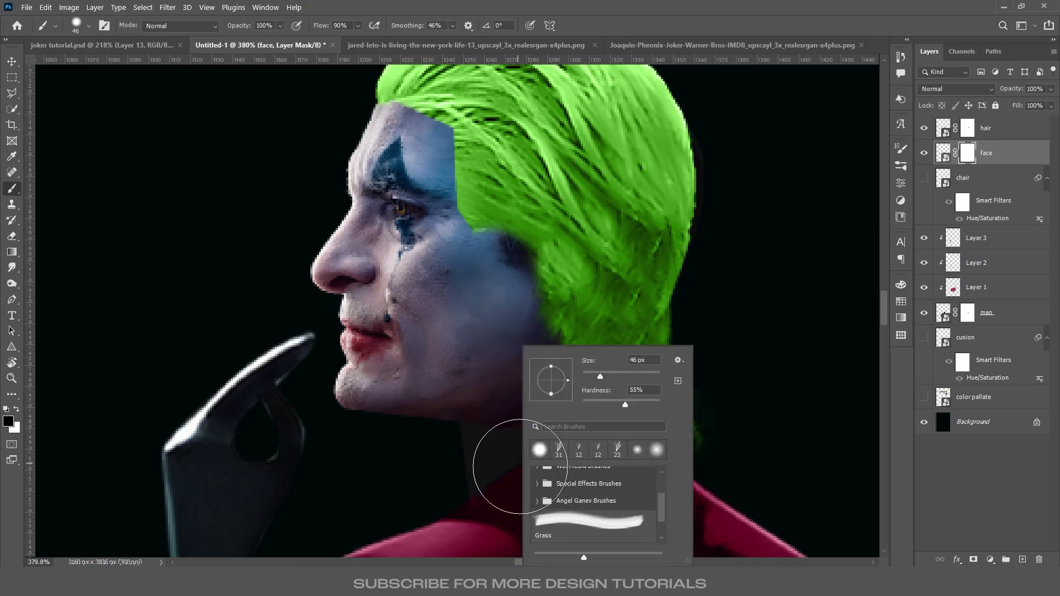
pyautogui.click(655, 449)
pyautogui.keyDown('alt'); pyautogui.moveTo(455, 450); pyautogui.dragTo(441, 463); pyautogui.keyUp('alt')
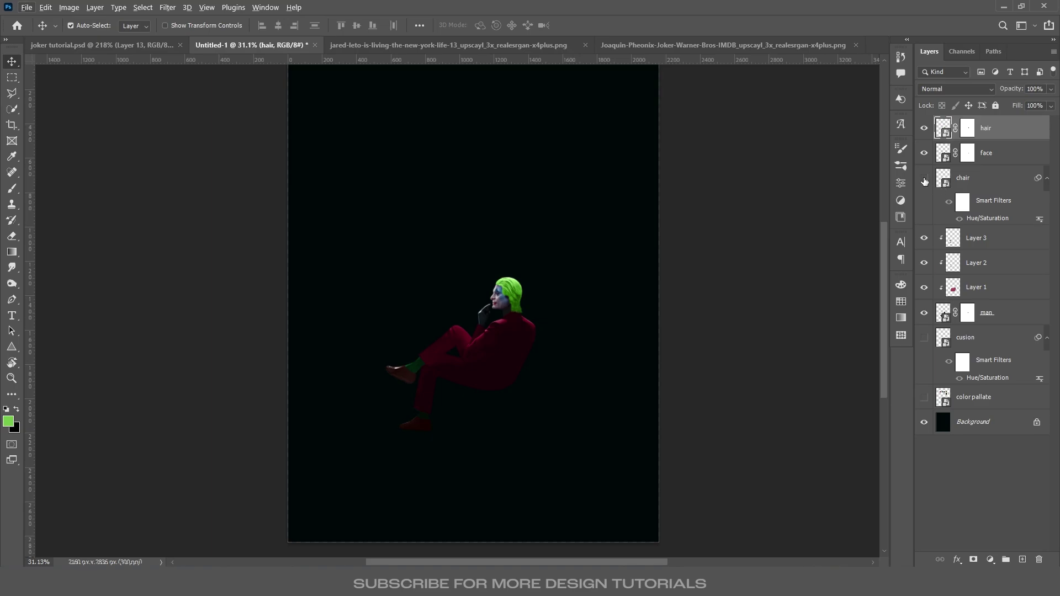
# - Show the chair and cushion layers again
pyautogui.click(924, 178)
pyautogui.scroll(-1, 505, 374)
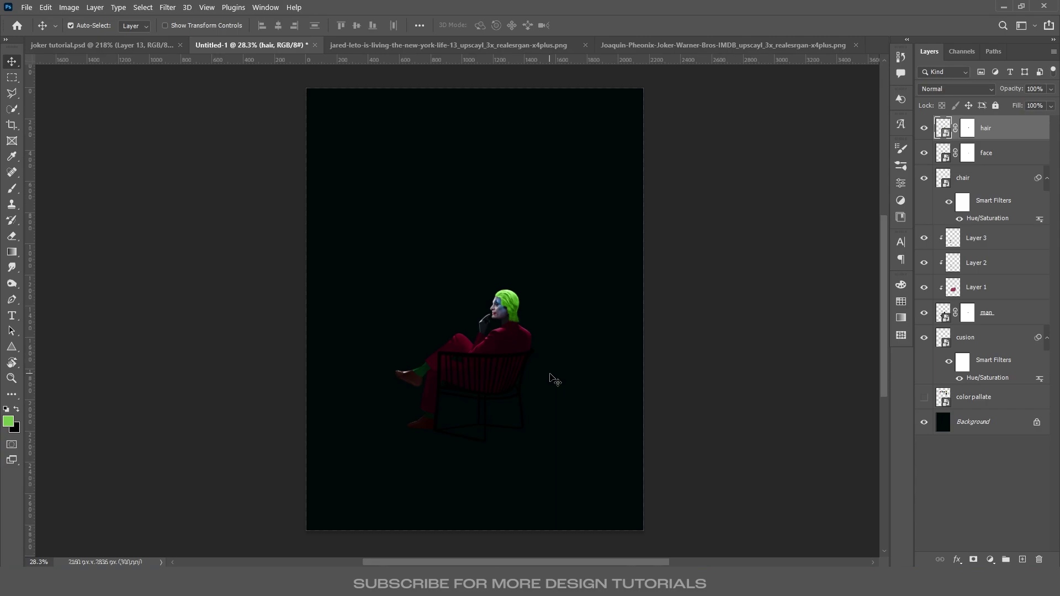
# - Add a new layer at the top and outline a diagonal light-beam shape across the poster with the Polygonal Lasso
pyautogui.click(1022, 560)
pyautogui.press('l')
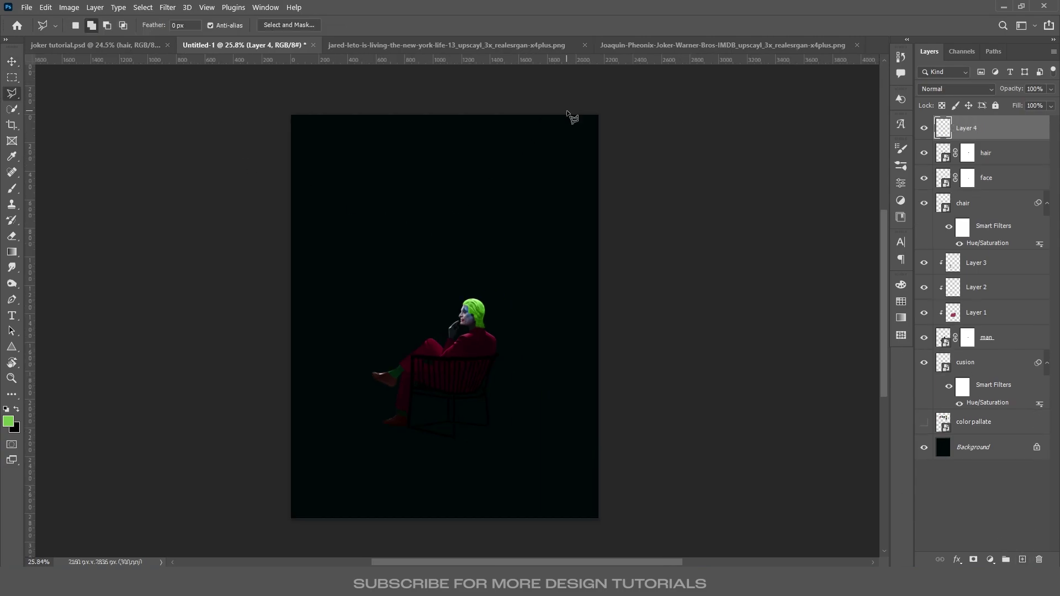
pyautogui.click(571, 83)
pyautogui.click(271, 509)
pyautogui.click(467, 526)
pyautogui.doubleClick(594, 81)
# - Move the color pallate layer to the top, sample its olive-yellow swatch as the foreground colour, hide it and select Layer 4
pyautogui.press('v')
pyautogui.moveTo(985, 424); pyautogui.dragTo(980, 122)
pyautogui.click(924, 127)
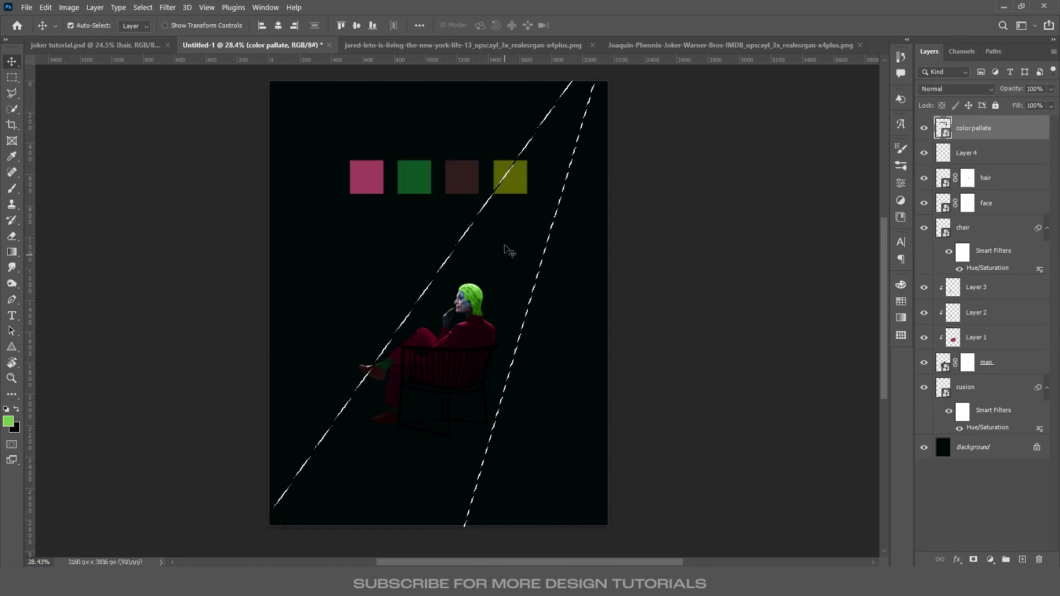
pyautogui.press('b')
pyautogui.keyDown('alt'); pyautogui.click(508, 177); pyautogui.keyUp('alt')
pyautogui.click(923, 127)
pyautogui.click(978, 153)
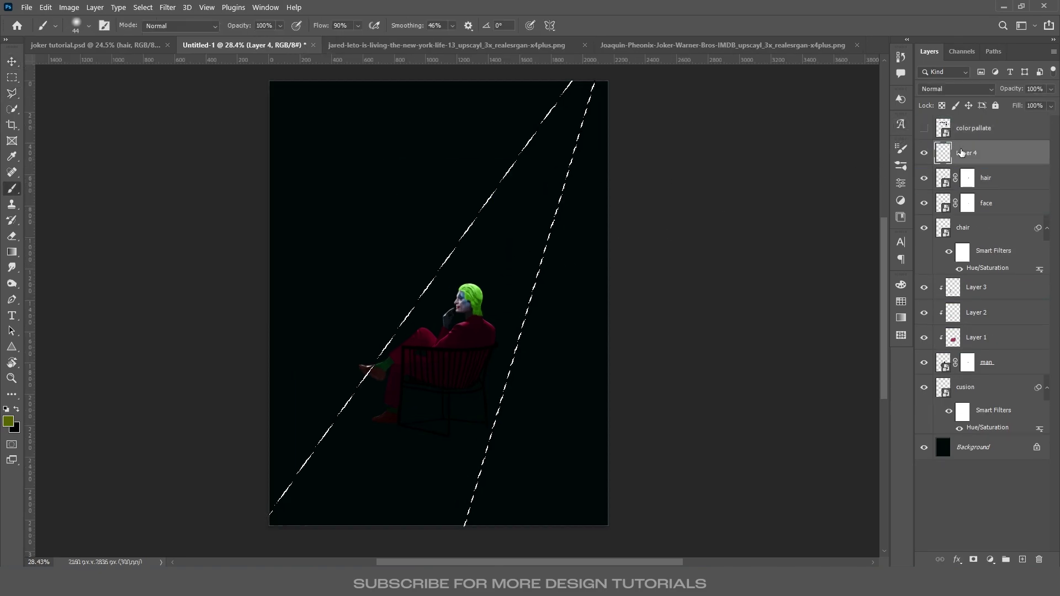
# - Fill the beam selection on Layer 4 with the olive-yellow foreground colour, deselect it and lock the layer's transparent pixels
pyautogui.hotkey('alt', 'BackSpace')
pyautogui.hotkey('ctrl', 'd')
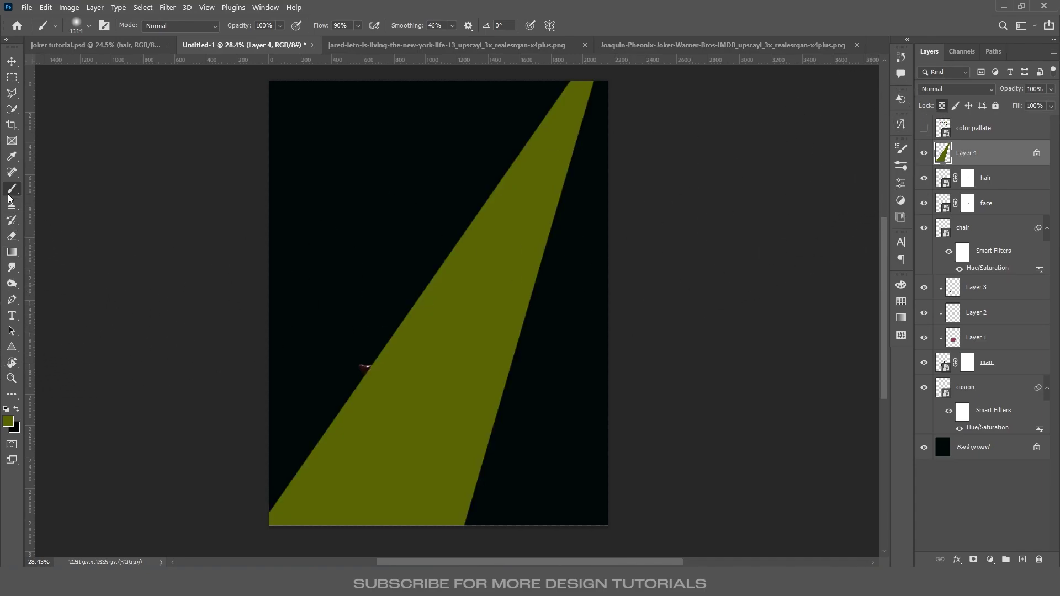
# - Paint a lighter yellow-green over the upper part of the beam with a soft 1114 px brush
pyautogui.click(9, 424)
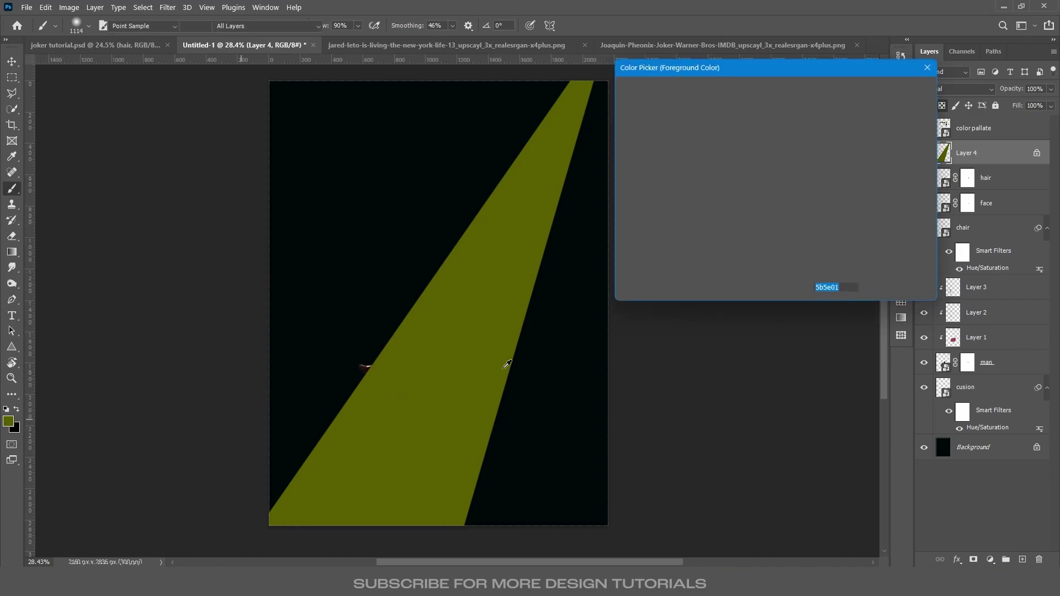
pyautogui.moveTo(763, 201); pyautogui.dragTo(737, 148)
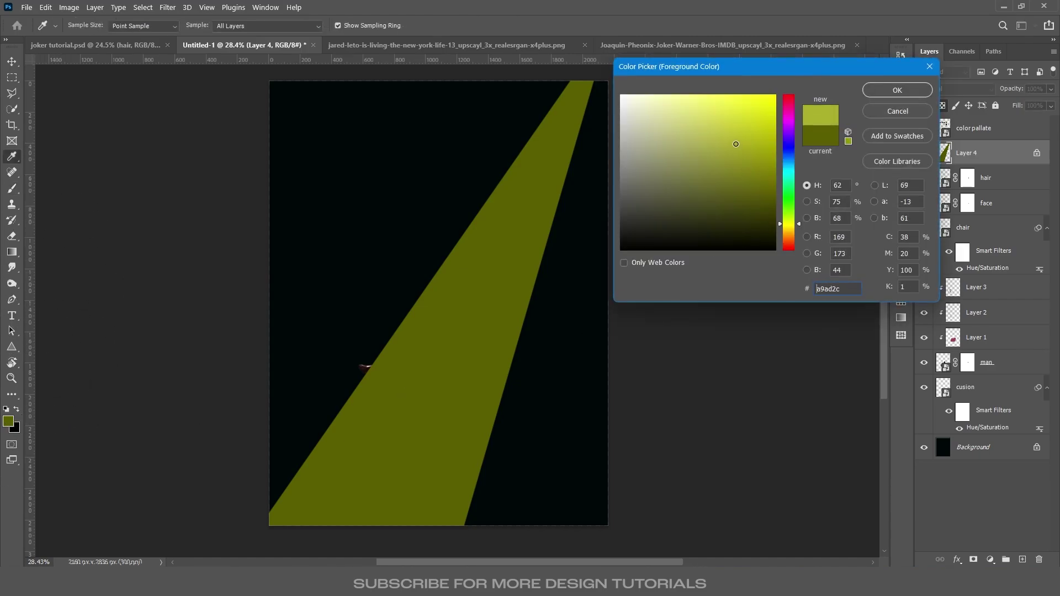
pyautogui.click(878, 90)
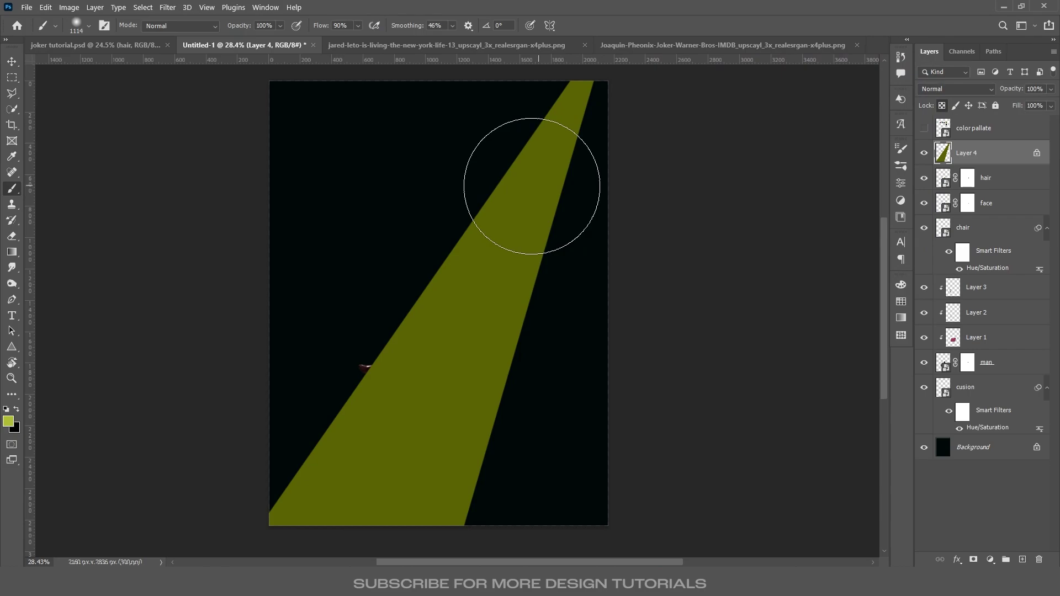
pyautogui.moveTo(596, 75)
pyautogui.mouseDown()
pyautogui.moveTo(554, 132)
pyautogui.moveTo(506, 241)
pyautogui.mouseUp()
# - Set the foreground colour to pale cream feffde and brighten the beam's top end with a large soft brush
pyautogui.click(9, 424)
pyautogui.moveTo(732, 140)
pyautogui.mouseDown()
pyautogui.moveTo(705, 111)
pyautogui.moveTo(643, 94)
pyautogui.mouseUp()
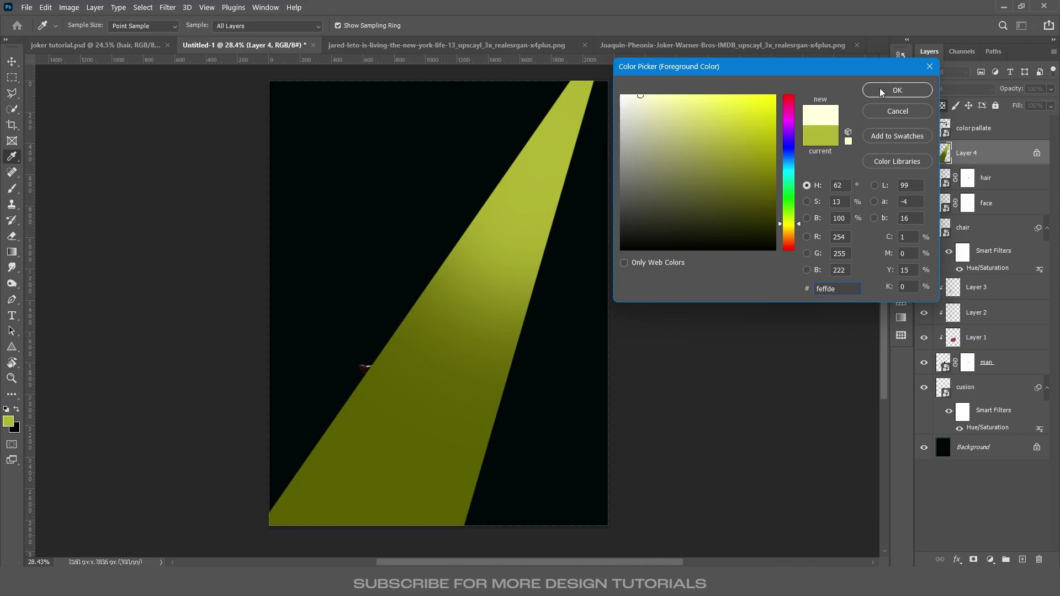
pyautogui.click(882, 92)
pyautogui.moveTo(563, 109); pyautogui.dragTo(549, 90)
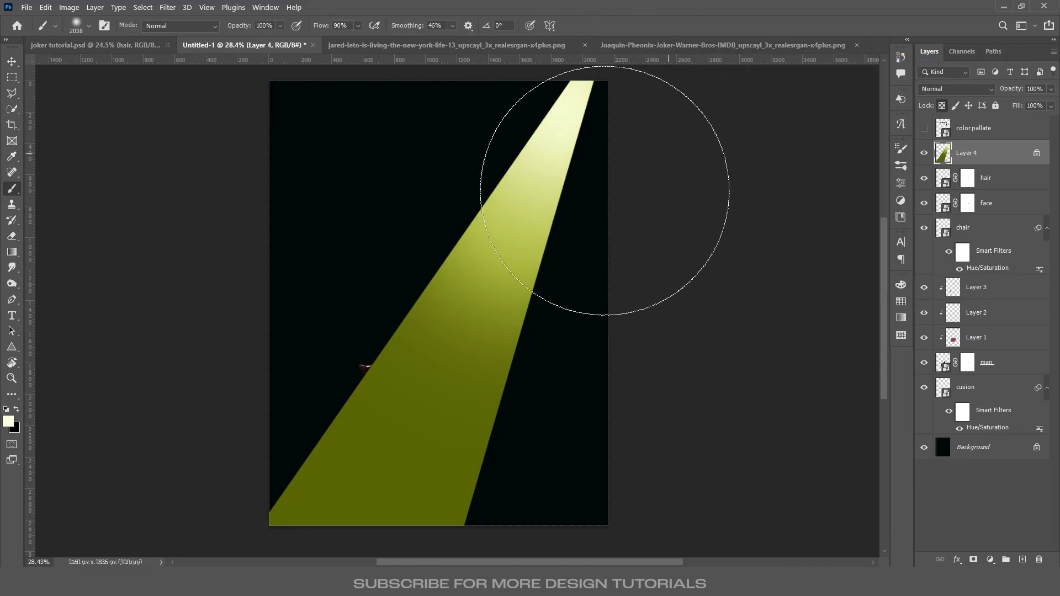
# - Convert the light-beam layer, Layer 4, to a Smart Object
pyautogui.press('v')
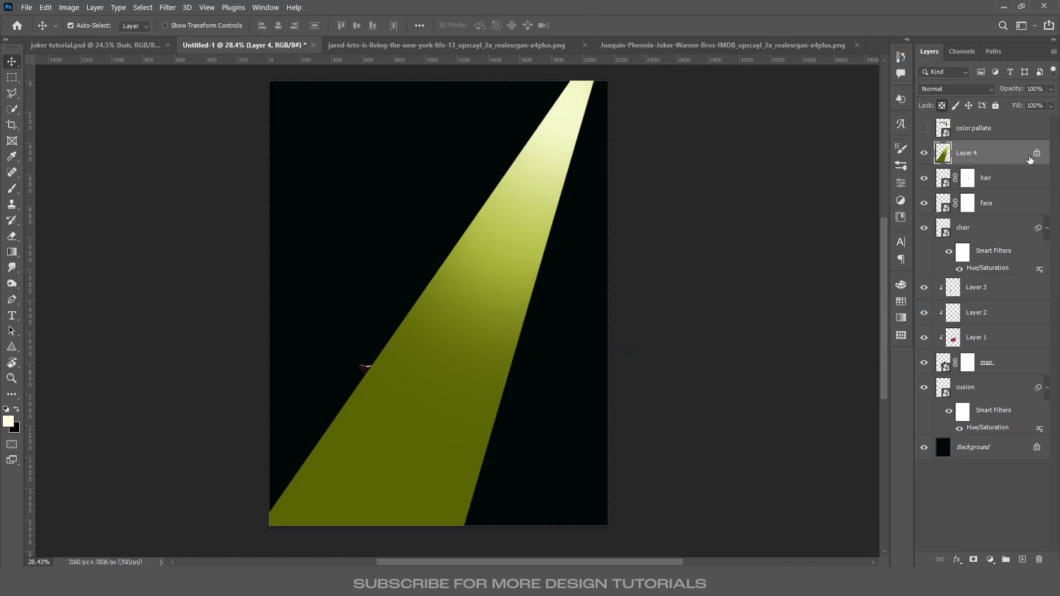
pyautogui.rightClick(1007, 157)
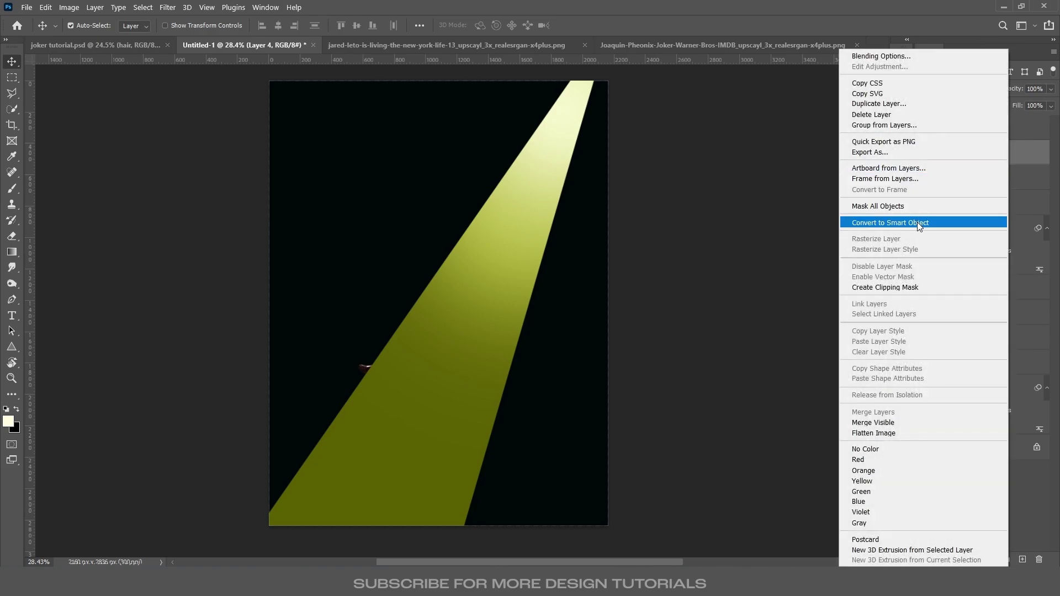
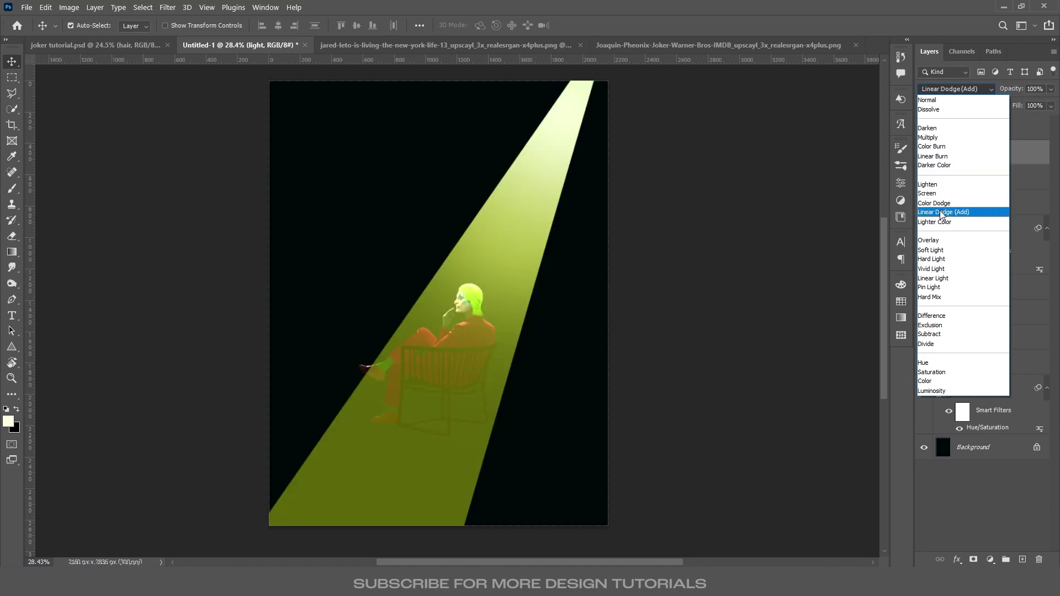
# - Set the light layer's blend mode to Linear Dodge (Add) and place it in a group with a layer mask
pyautogui.click(945, 213)
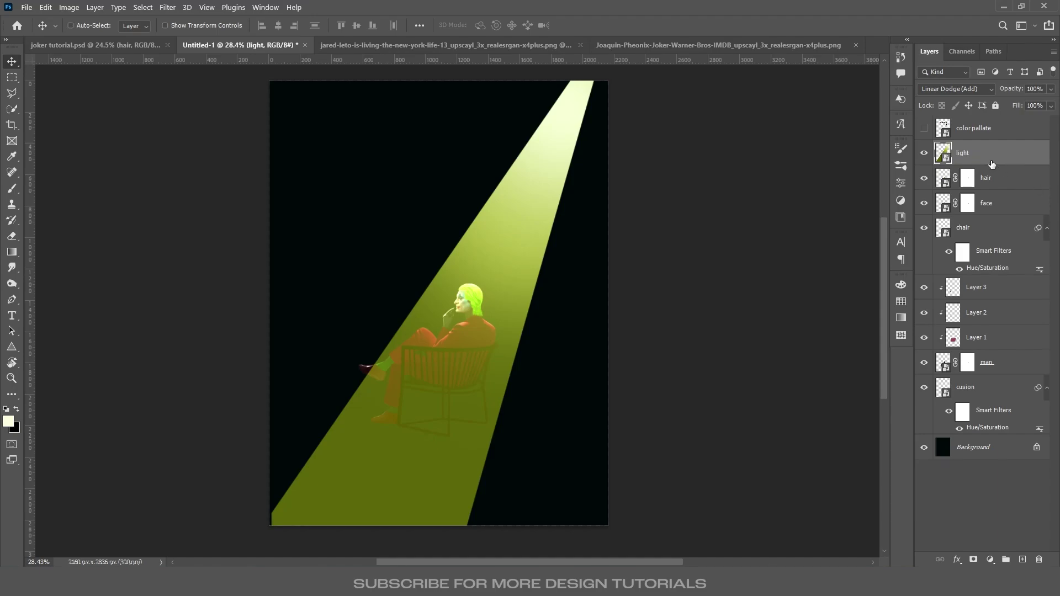
pyautogui.hotkey('ctrl', 'g')
pyautogui.click(974, 559)
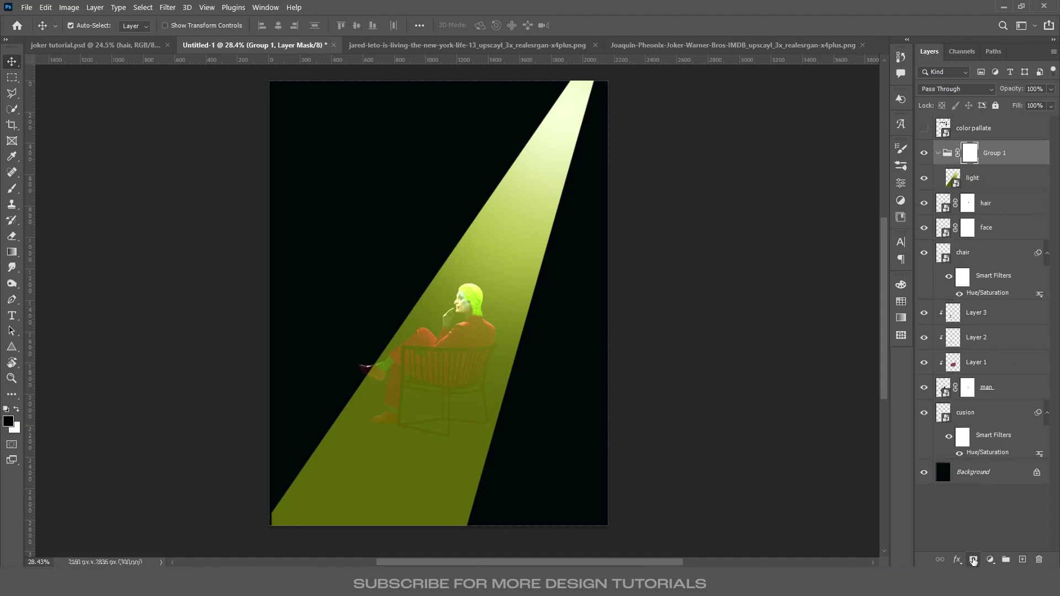
# - Fade out the beam's lower end by painting black on the Group 1 mask with a soft 1471 px brush
pyautogui.press('b')
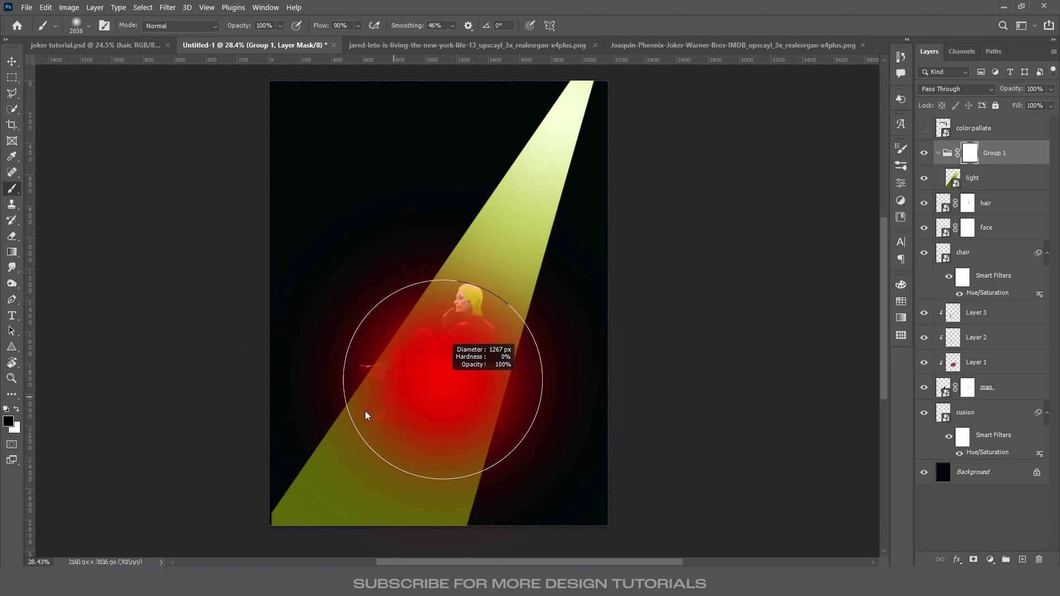
pyautogui.click(377, 519)
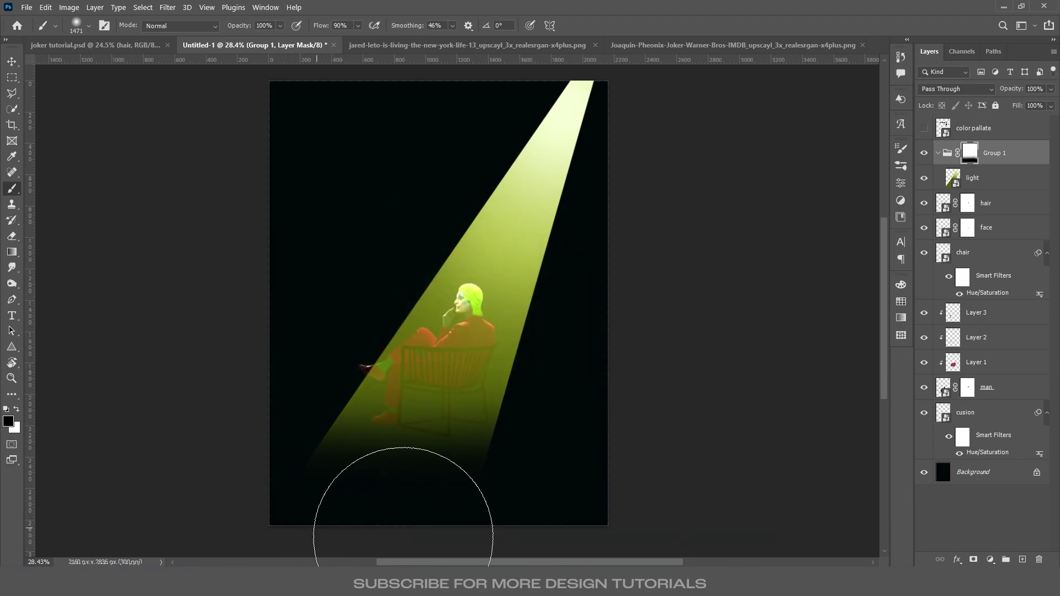
pyautogui.click(480, 428)
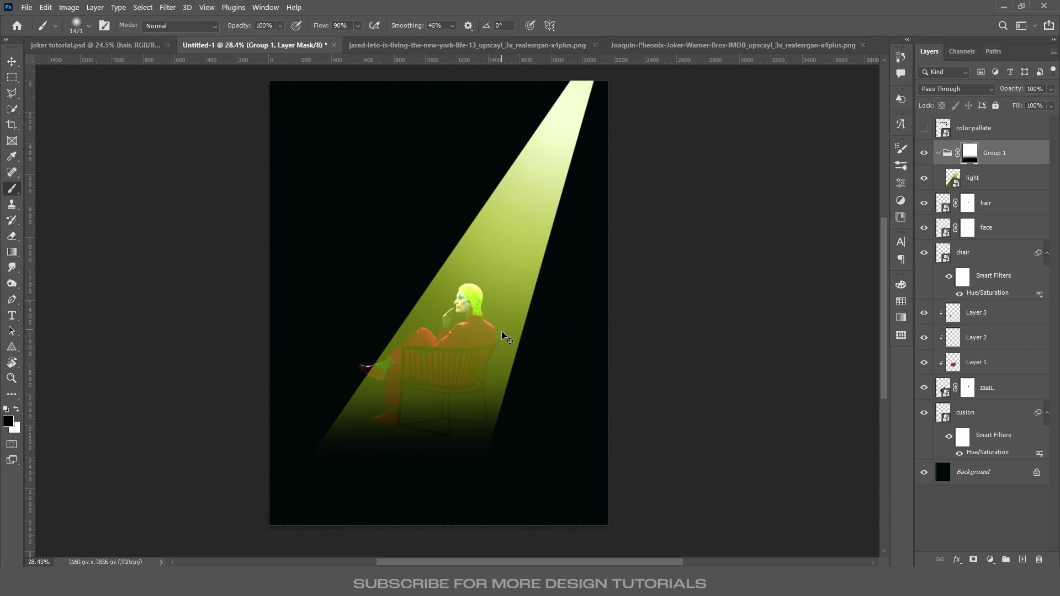
pyautogui.press('v')
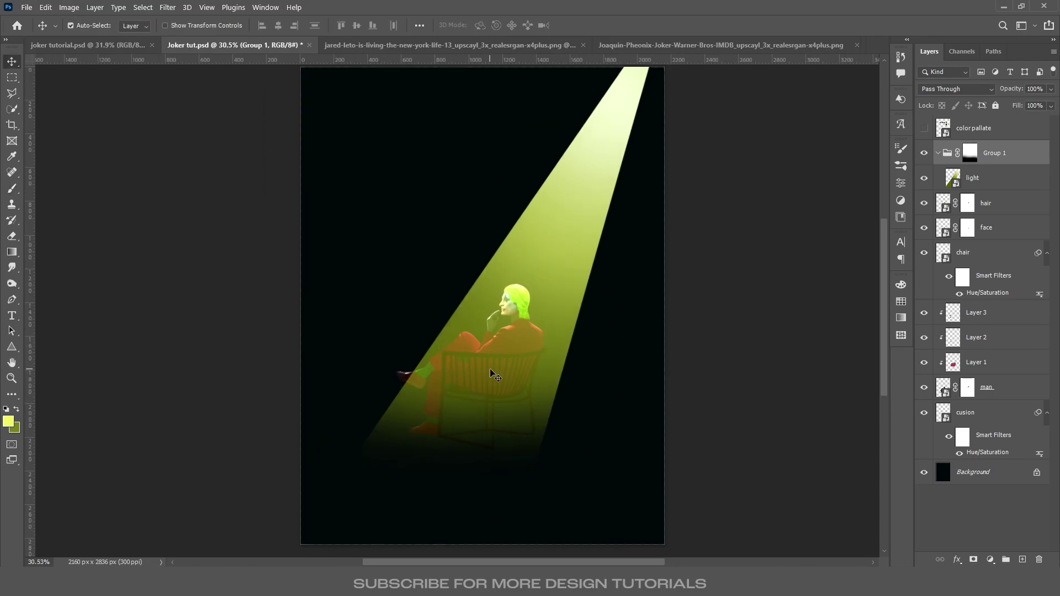
# - Duplicate all figure and chair layers from hair down to cusion and convert the copies into one Smart Object
pyautogui.scroll(2, 514, 364)
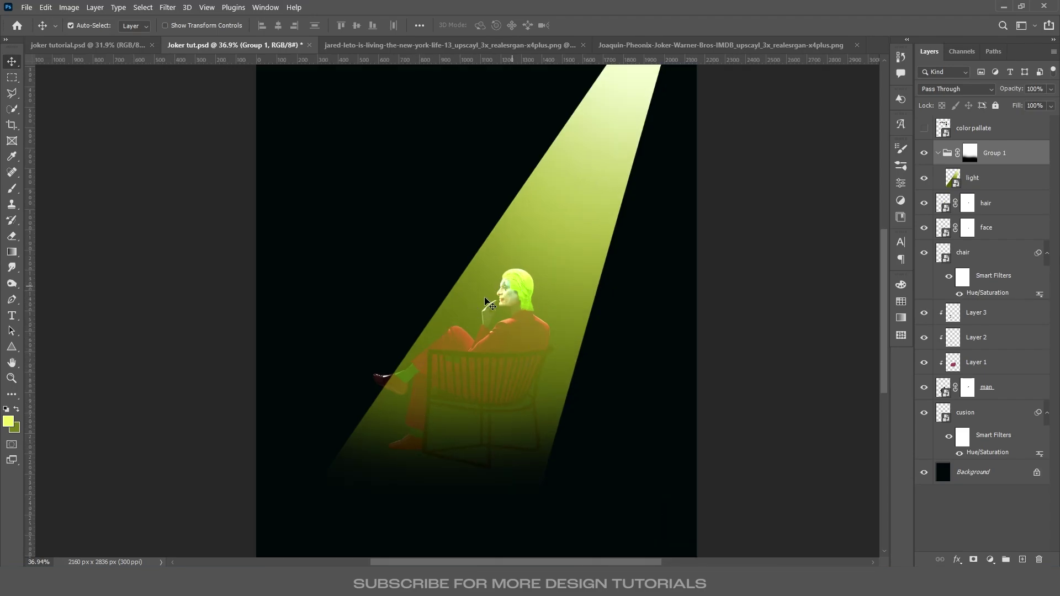
pyautogui.click(999, 216)
pyautogui.keyDown('shift'); pyautogui.click(988, 423); pyautogui.keyUp('shift')
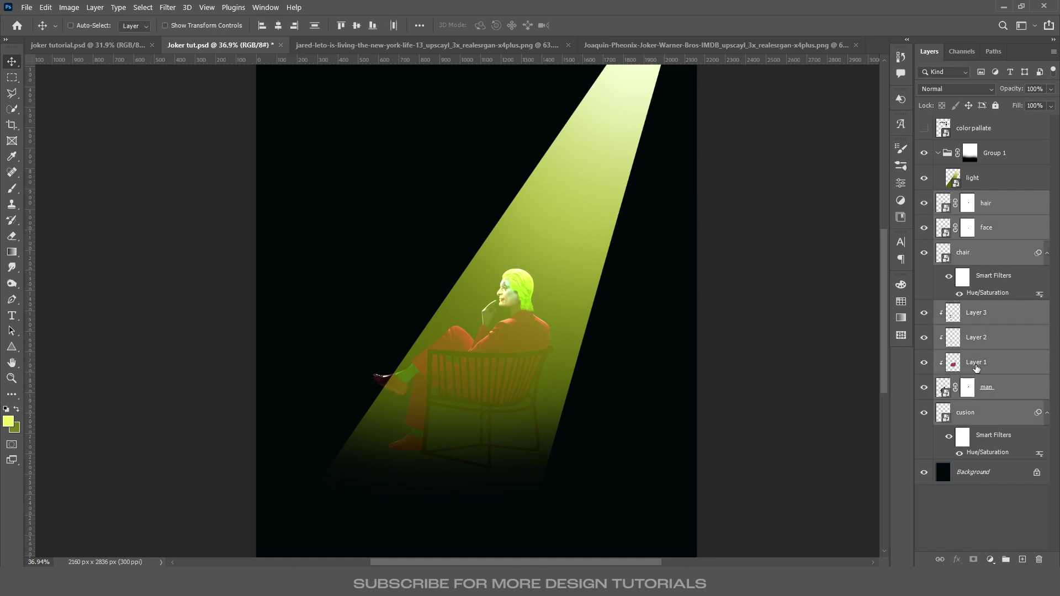
pyautogui.hotkey('ctrl', 'j')
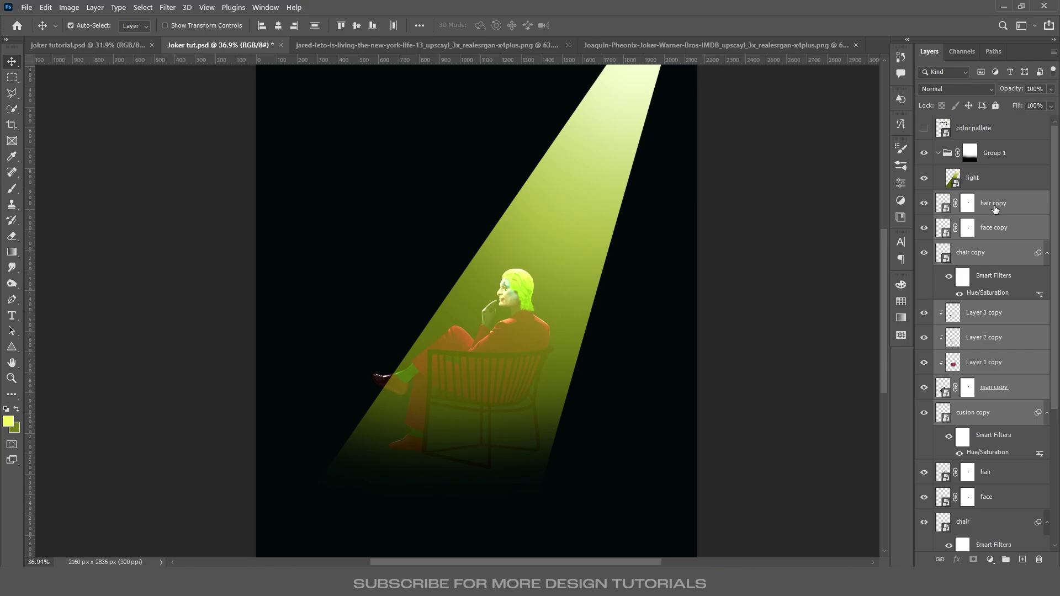
pyautogui.rightClick(995, 207)
pyautogui.click(873, 412)
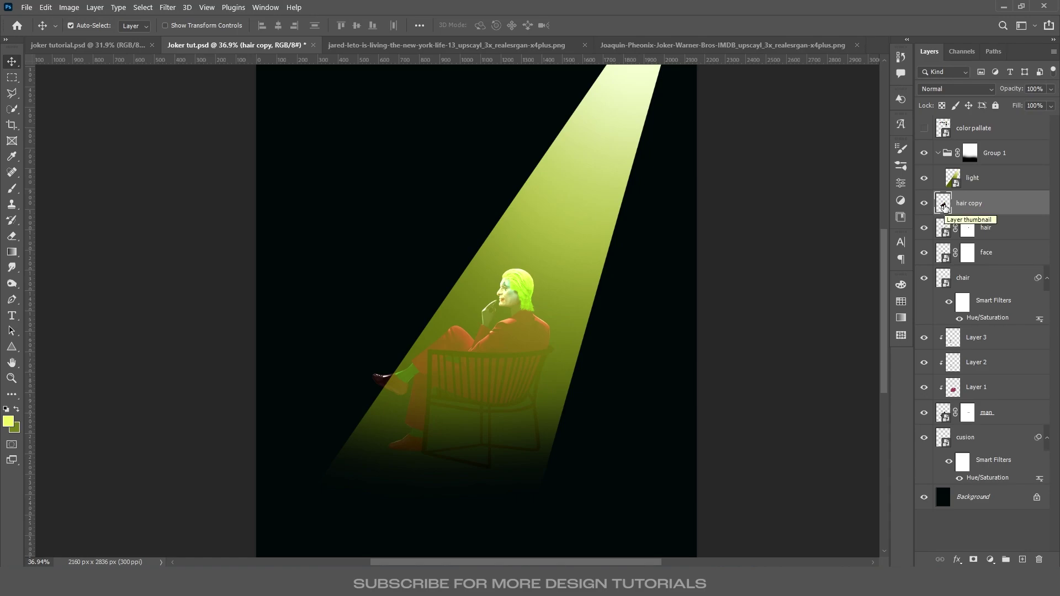
# - Load the hair copy silhouette as a selection, hide that layer, and use the selection to mask the figure out of the light layer
pyautogui.press('ctrl')
pyautogui.keyDown('ctrl'); pyautogui.click(942, 205); pyautogui.keyUp('ctrl')
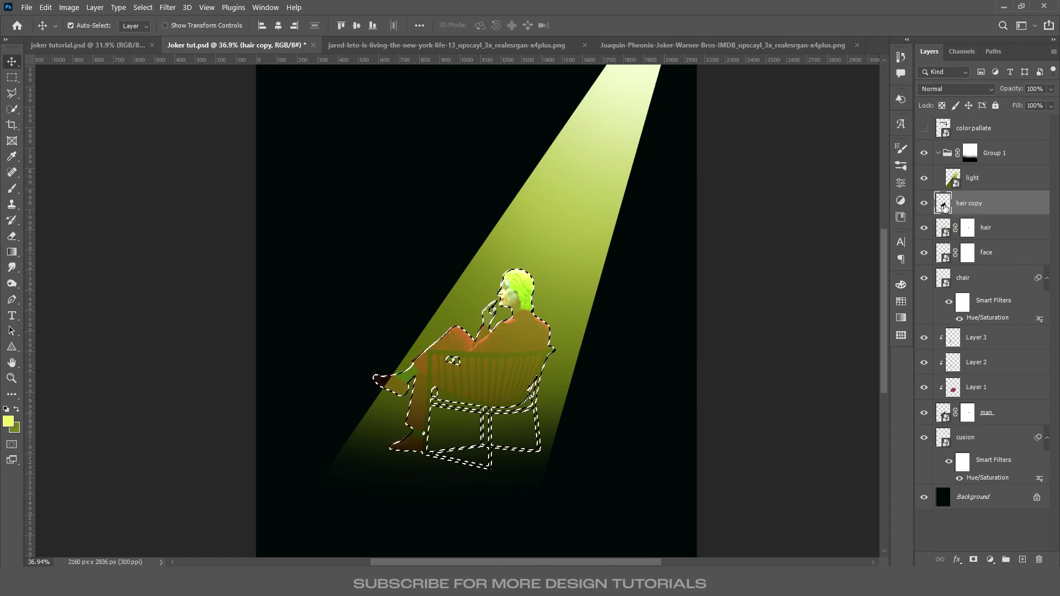
pyautogui.hotkey('ctrl', ',')
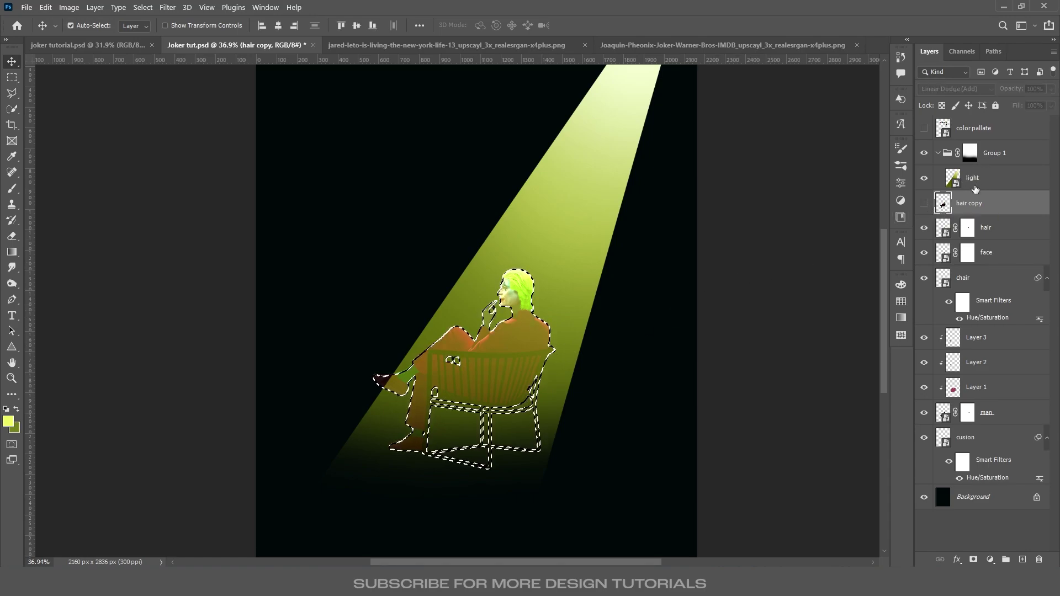
pyautogui.click(985, 178)
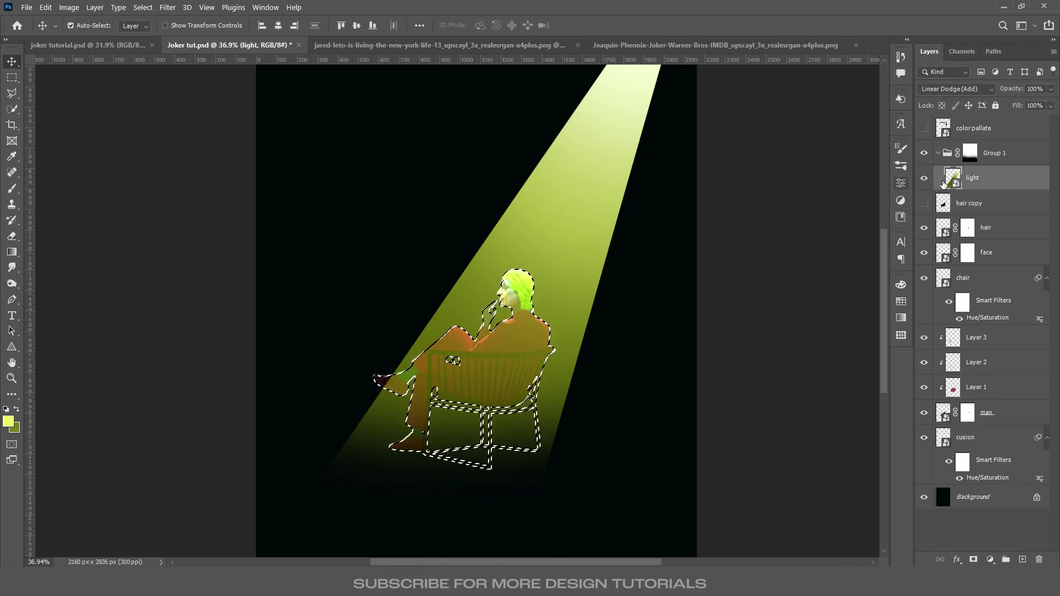
pyautogui.keyDown('alt'); pyautogui.click(974, 560); pyautogui.keyUp('alt')
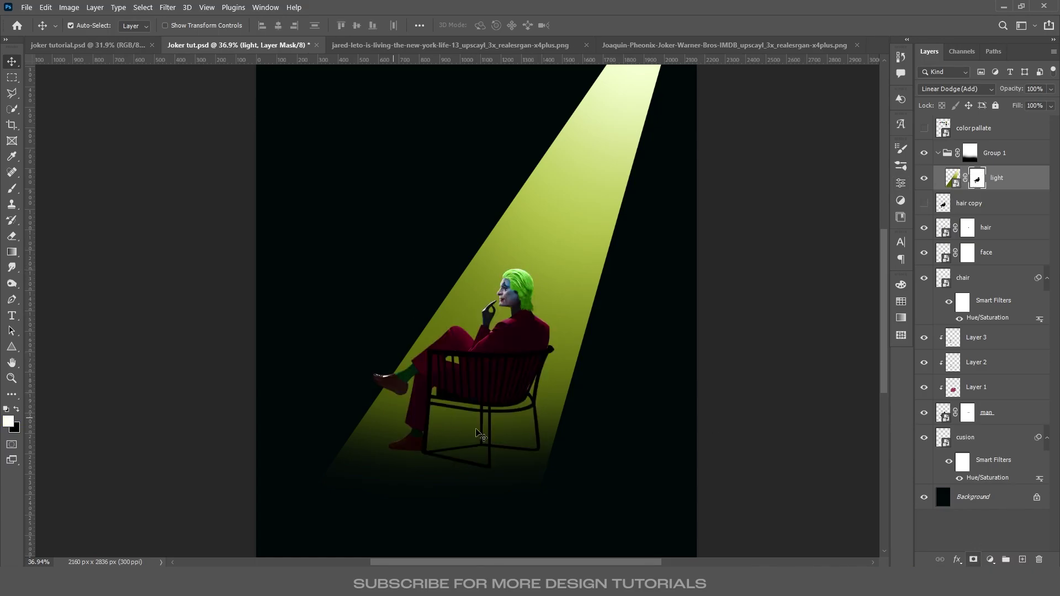
# - Partly restore the light over the seated figure by painting white on the light mask with a large soft brush at 30% opacity
pyautogui.scroll(2, 525, 308)
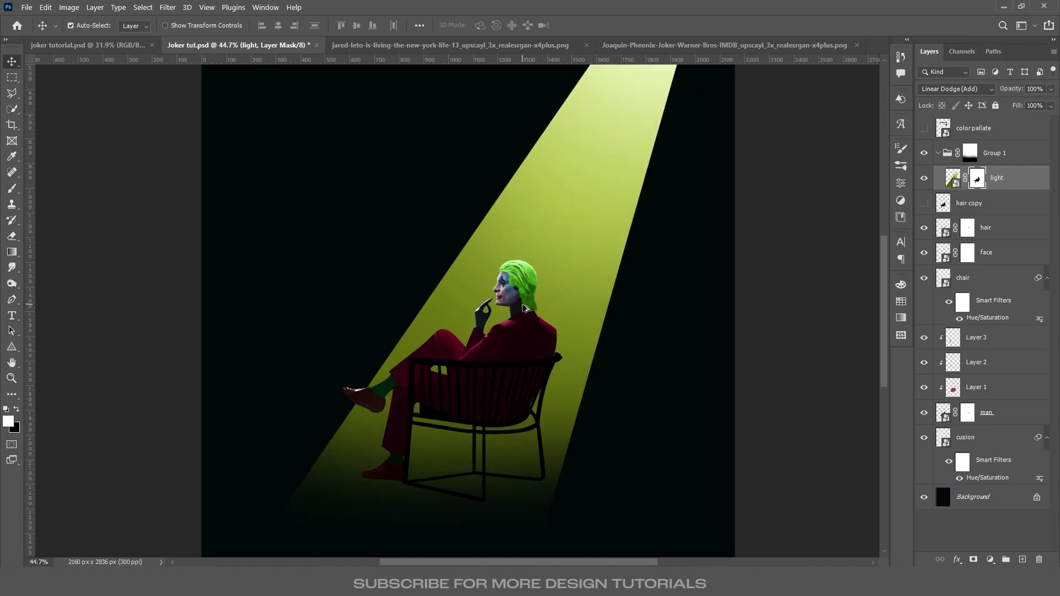
pyautogui.press('b')
pyautogui.keyDown('alt'); pyautogui.moveTo(478, 247); pyautogui.dragTo(492, 252); pyautogui.keyUp('alt')
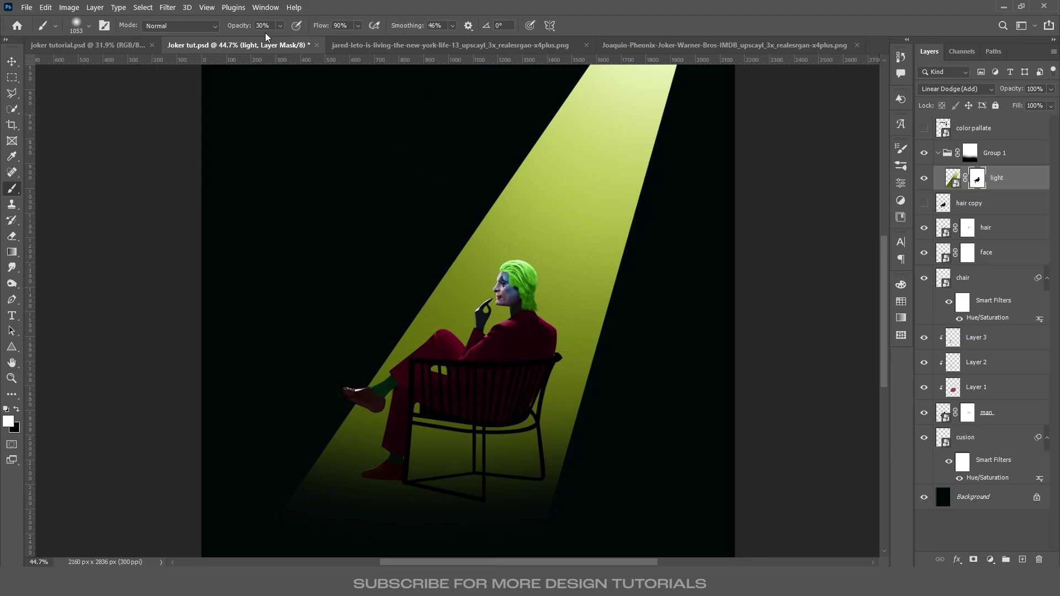
pyautogui.moveTo(499, 292)
pyautogui.keyDown('alt'); pyautogui.mouseDown()
pyautogui.moveTo(517, 300)
pyautogui.moveTo(485, 431)
pyautogui.moveTo(579, 329)
pyautogui.mouseUp(); pyautogui.keyUp('alt')
pyautogui.keyDown('alt'); pyautogui.scroll(-2, 469, 314); pyautogui.keyUp('alt')
pyautogui.keyDown('shift'); pyautogui.click(977, 178); pyautogui.keyUp('shift')
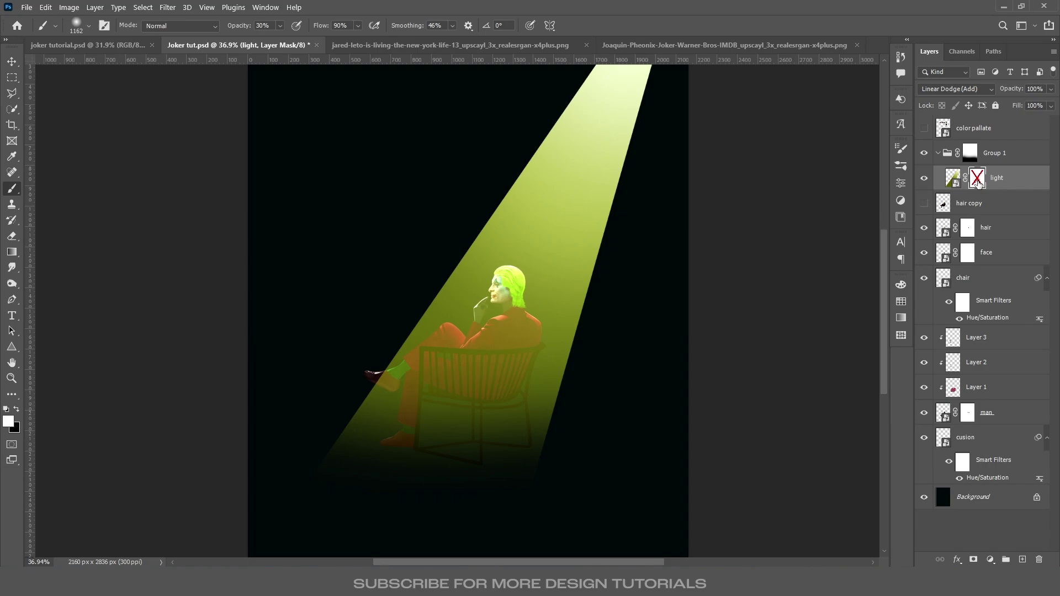
pyautogui.keyDown('shift'); pyautogui.click(977, 177); pyautogui.keyUp('shift')
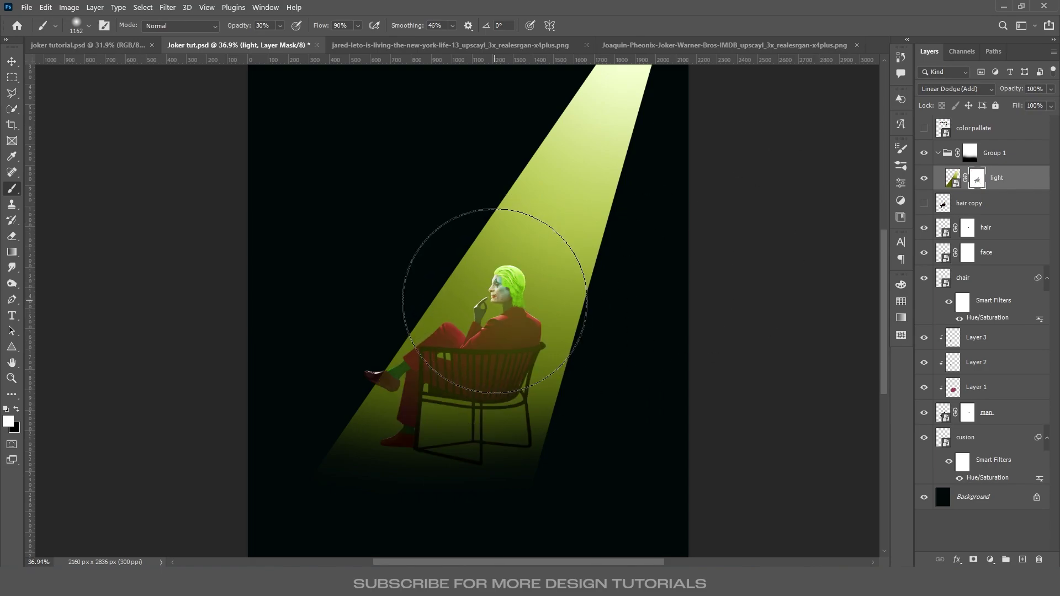
pyautogui.press('v')
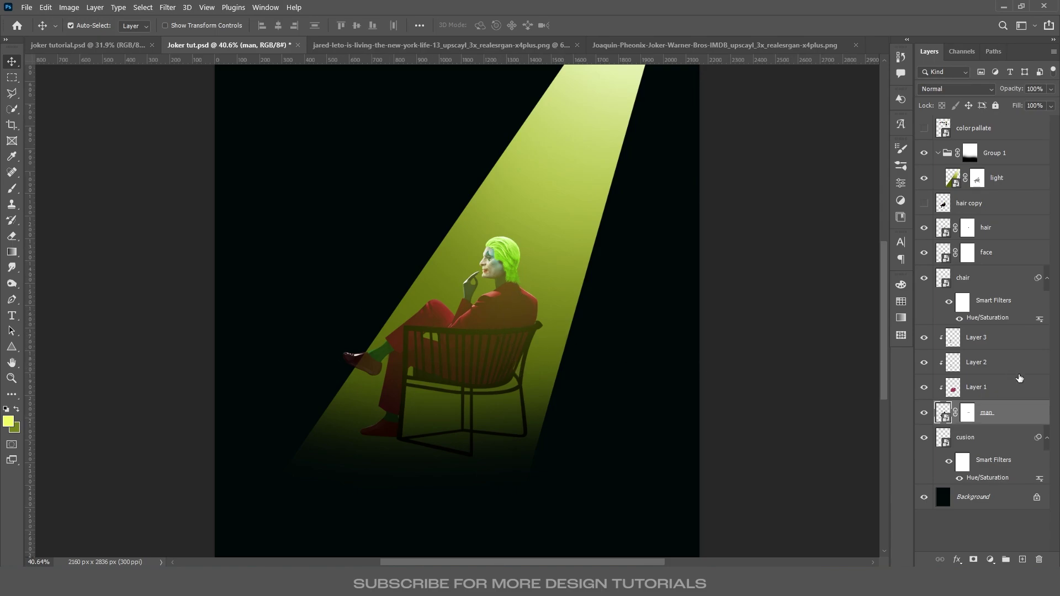
# - Group the man layer with Layers 1 to 3 and clip a Brightness/Contrast adjustment layer to that group
pyautogui.keyDown('shift'); pyautogui.click(999, 343); pyautogui.keyUp('shift')
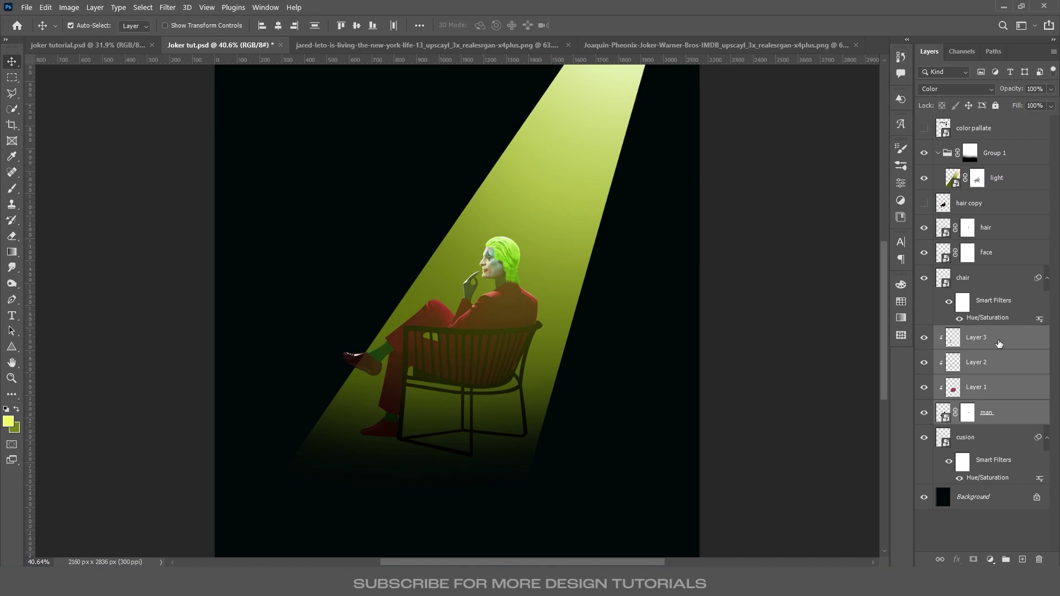
pyautogui.hotkey('ctrl', 'g')
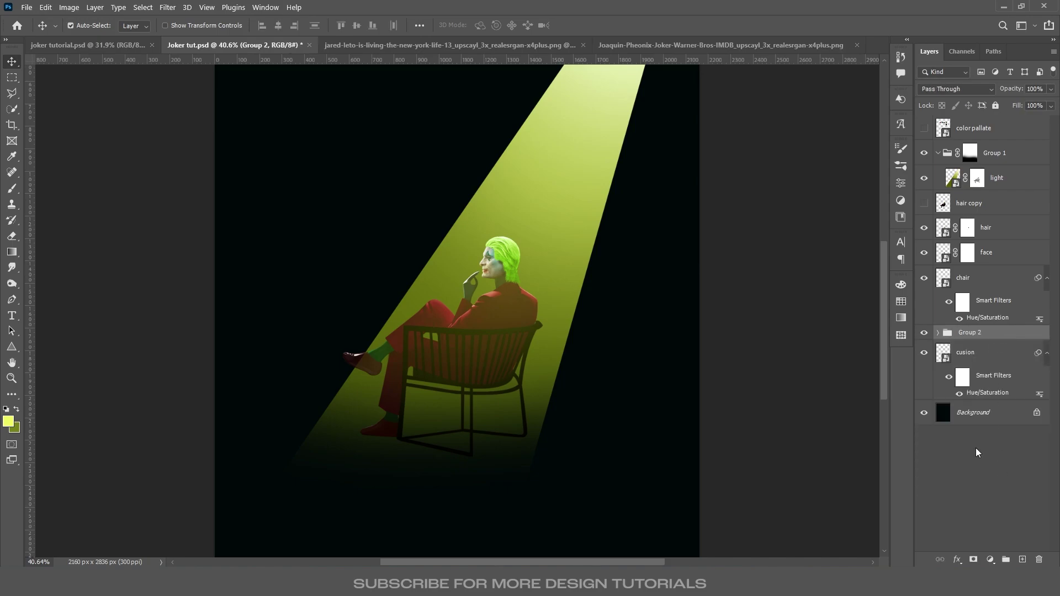
pyautogui.click(989, 560)
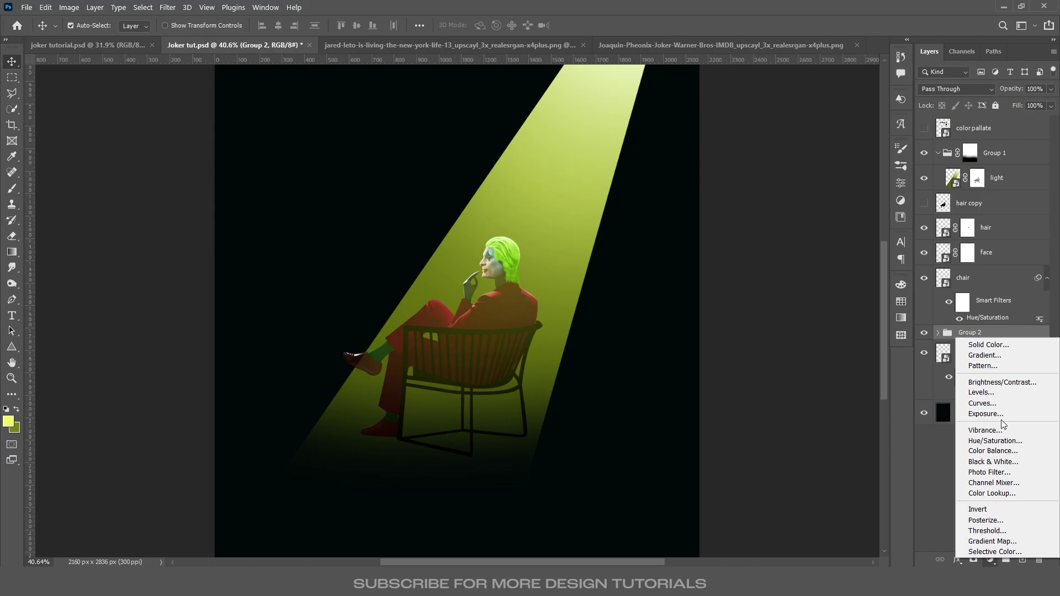
pyautogui.click(1001, 383)
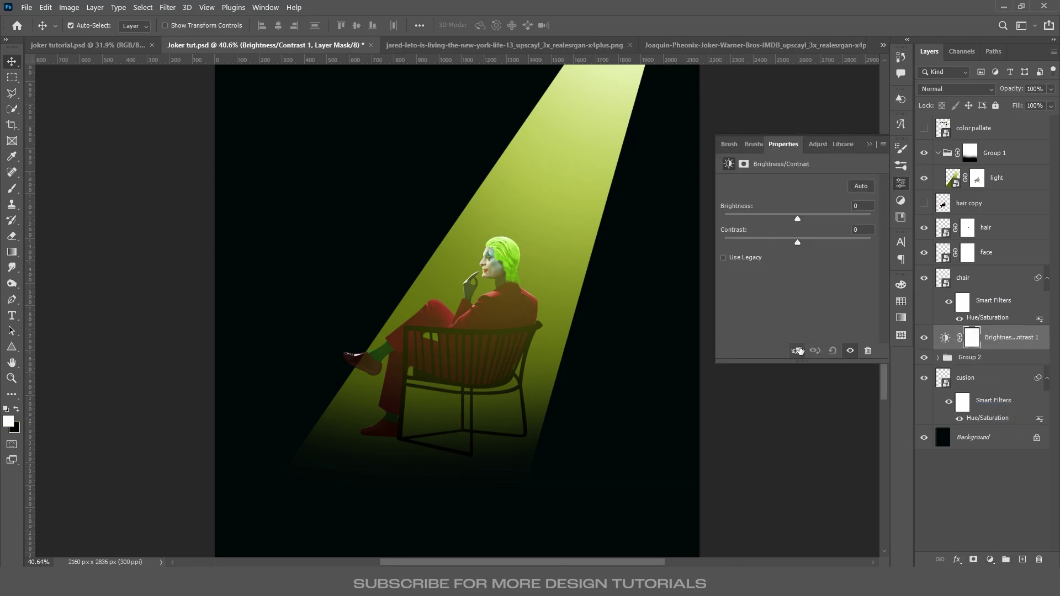
pyautogui.hotkey('ctrl', 'alt', 'g')
# - Rename Group 2 as body and darken it by strongly lowering the brightness of its clipped Brightness/Contrast adjustment
pyautogui.doubleClick(970, 358)
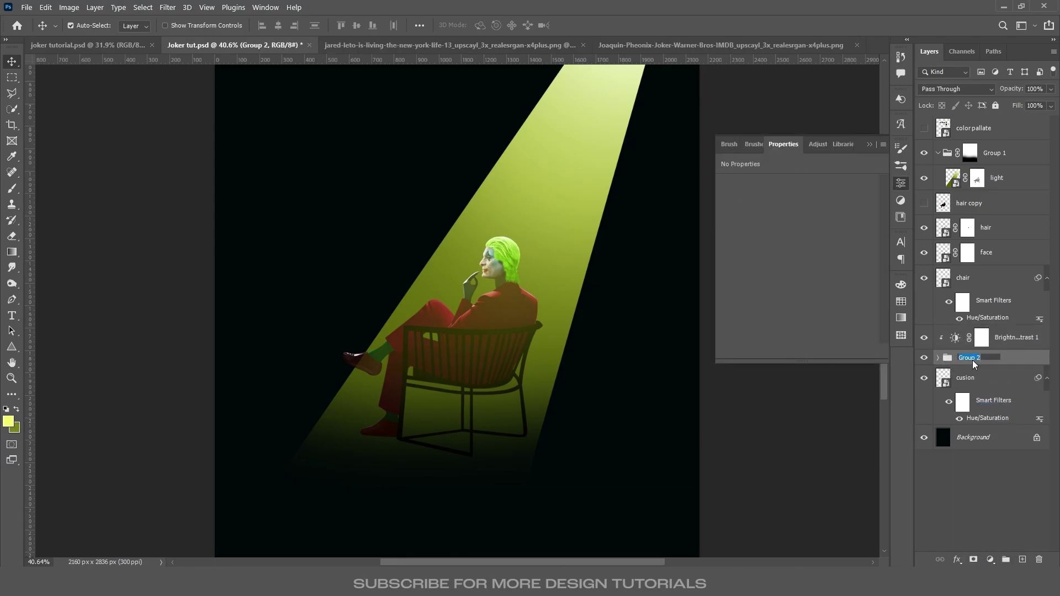
pyautogui.write('body')
pyautogui.press('Return')
pyautogui.click(954, 340)
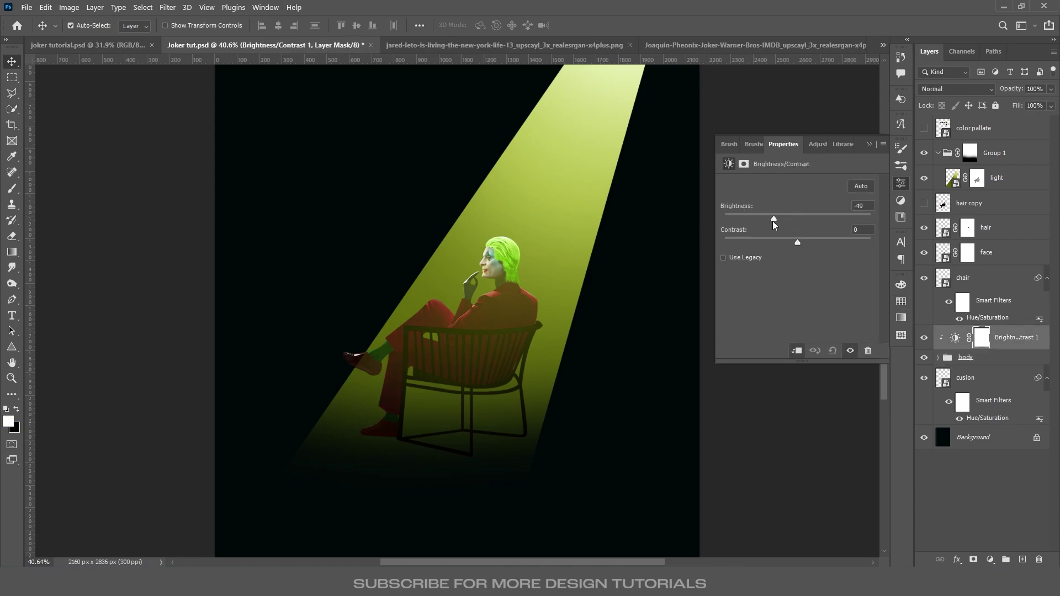
pyautogui.moveTo(754, 228); pyautogui.dragTo(738, 227)
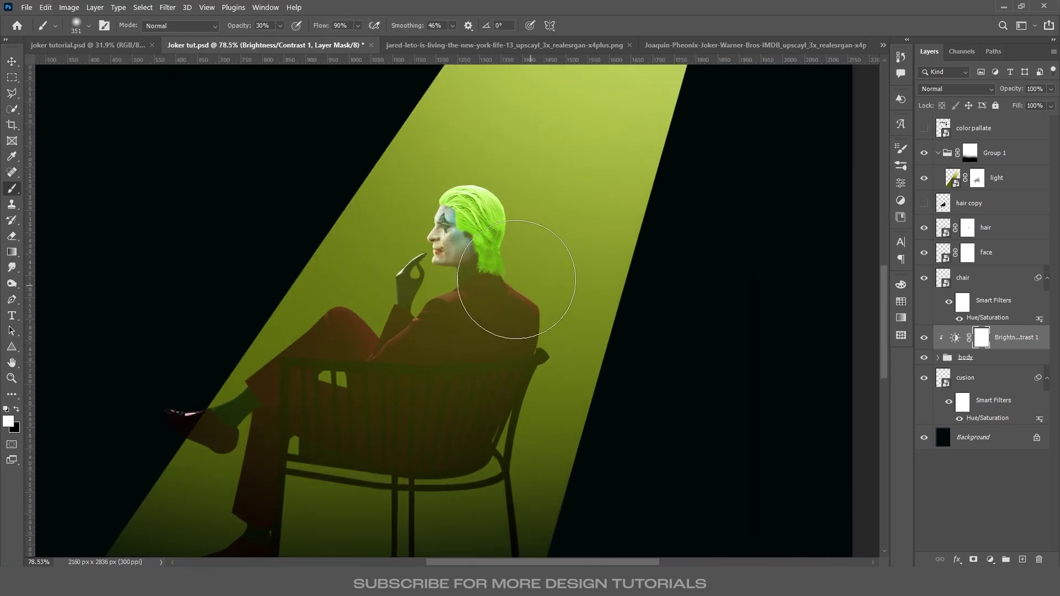
# - Bring back highlights on the shoulders, sleeve and knee by painting black on the adjustment's mask with a soft 95 px brush at 30% opacity
pyautogui.keyDown('alt'); pyautogui.moveTo(343, 301); pyautogui.dragTo(280, 306); pyautogui.keyUp('alt')
pyautogui.scroll(2, 381, 315)
pyautogui.rightClick(376, 303)
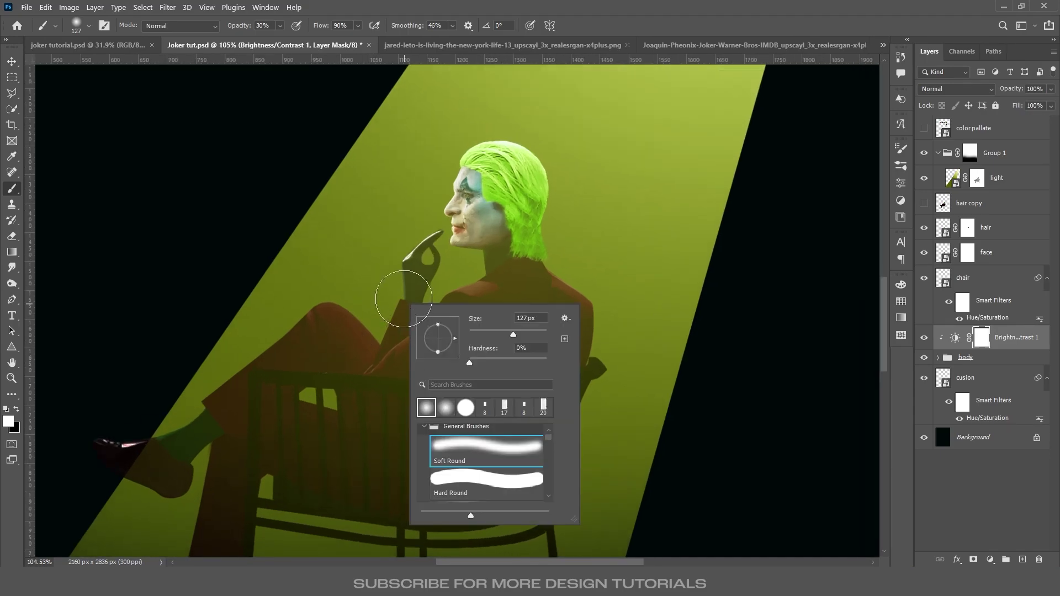
pyautogui.keyDown('alt'); pyautogui.moveTo(403, 299); pyautogui.dragTo(410, 305); pyautogui.keyUp('alt')
pyautogui.scroll(5, 538, 310)
pyautogui.press('x')
pyautogui.press('[')
pyautogui.press('[')
pyautogui.moveTo(580, 241); pyautogui.dragTo(661, 297)
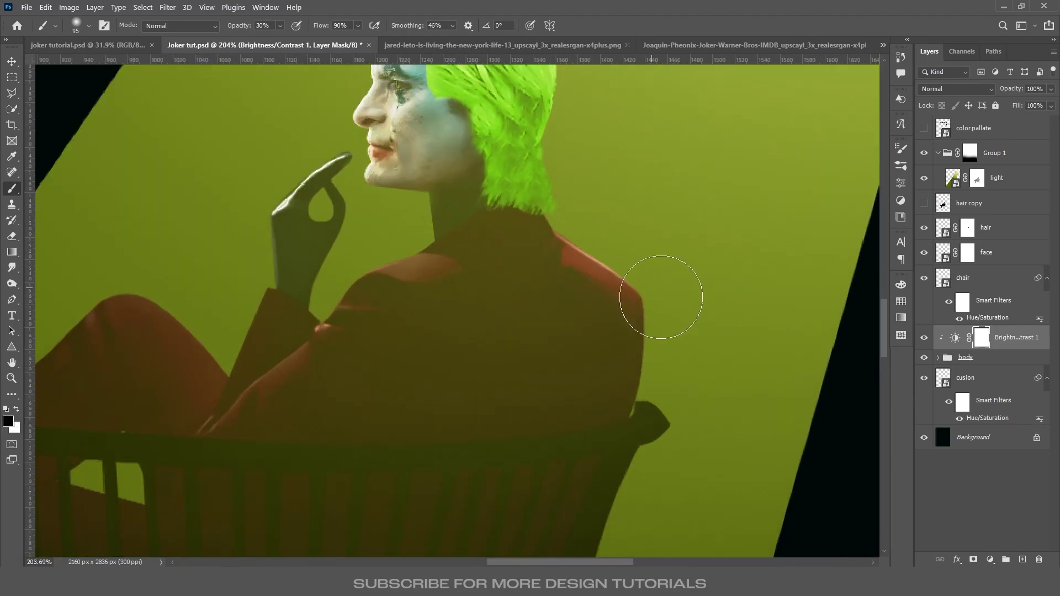
pyautogui.moveTo(375, 274)
pyautogui.mouseDown()
pyautogui.moveTo(393, 269)
pyautogui.moveTo(334, 300)
pyautogui.mouseUp()
pyautogui.moveTo(225, 330)
pyautogui.mouseDown()
pyautogui.moveTo(420, 266)
pyautogui.moveTo(315, 230)
pyautogui.moveTo(281, 243)
pyautogui.moveTo(315, 217)
pyautogui.mouseUp()
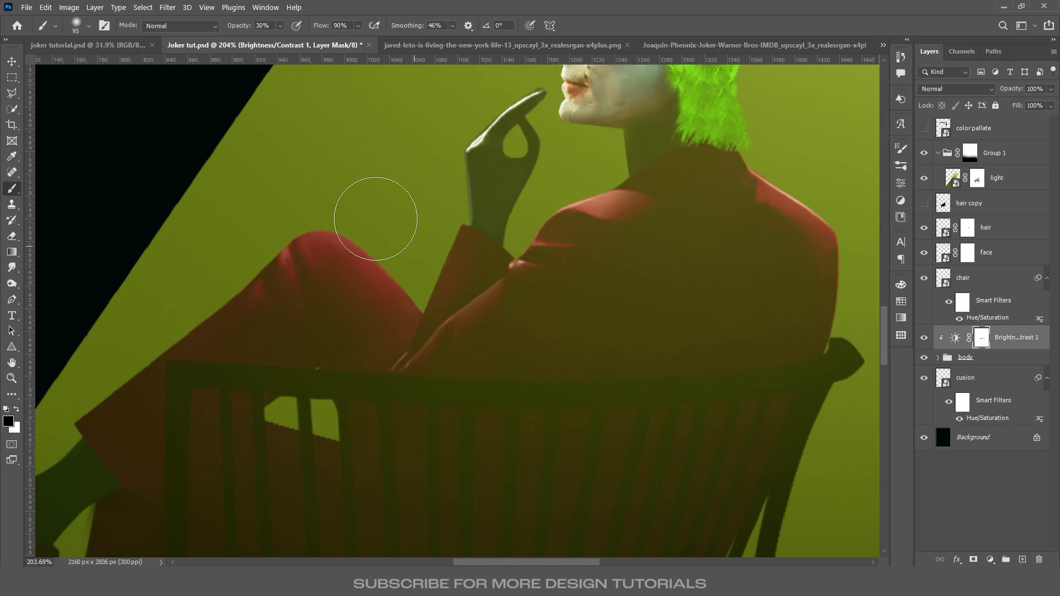
# - Gently lighten the suit's back on the same mask with a soft brush of about 412 px at 20% opacity
pyautogui.scroll(-6, 173, 316)
pyautogui.scroll(3, 457, 338)
pyautogui.moveTo(453, 302); pyautogui.dragTo(601, 330)
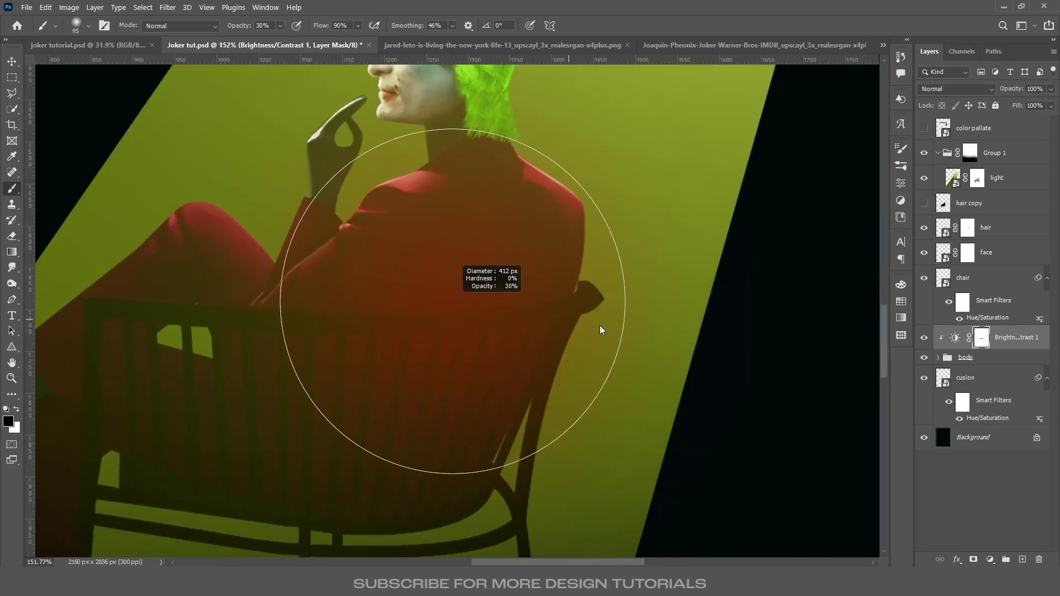
pyautogui.press('2')
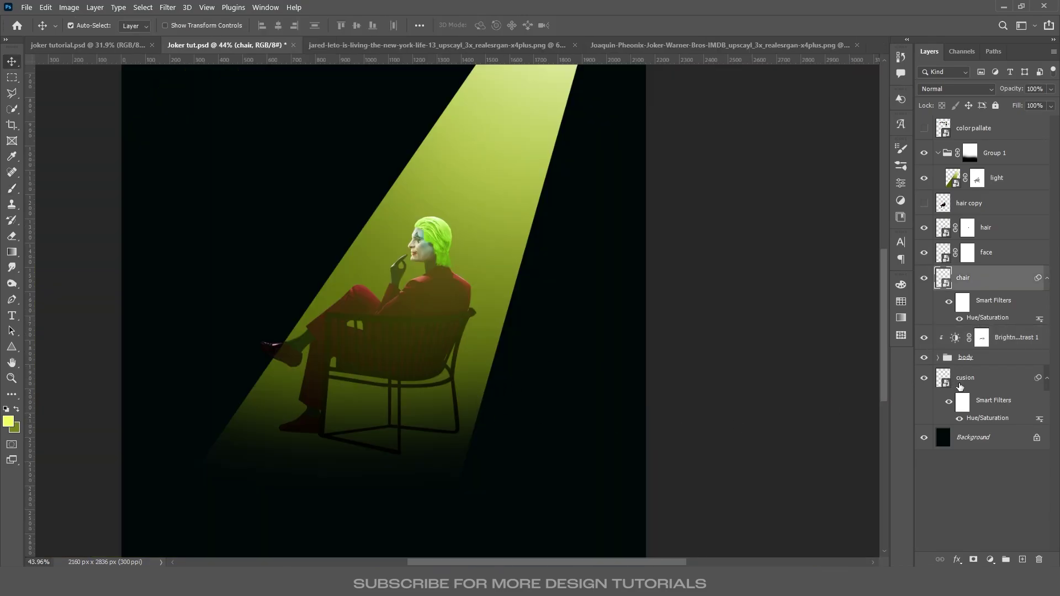
# - Clip a second Brightness/Contrast adjustment to the body group above the first one and lower its brightness to -150
pyautogui.click(1000, 345)
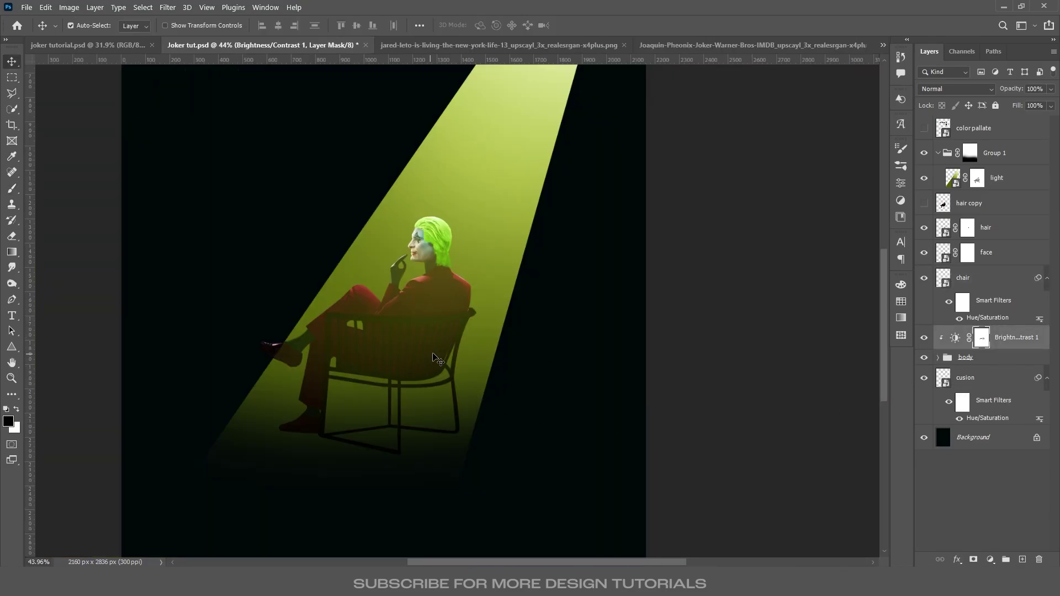
pyautogui.click(990, 559)
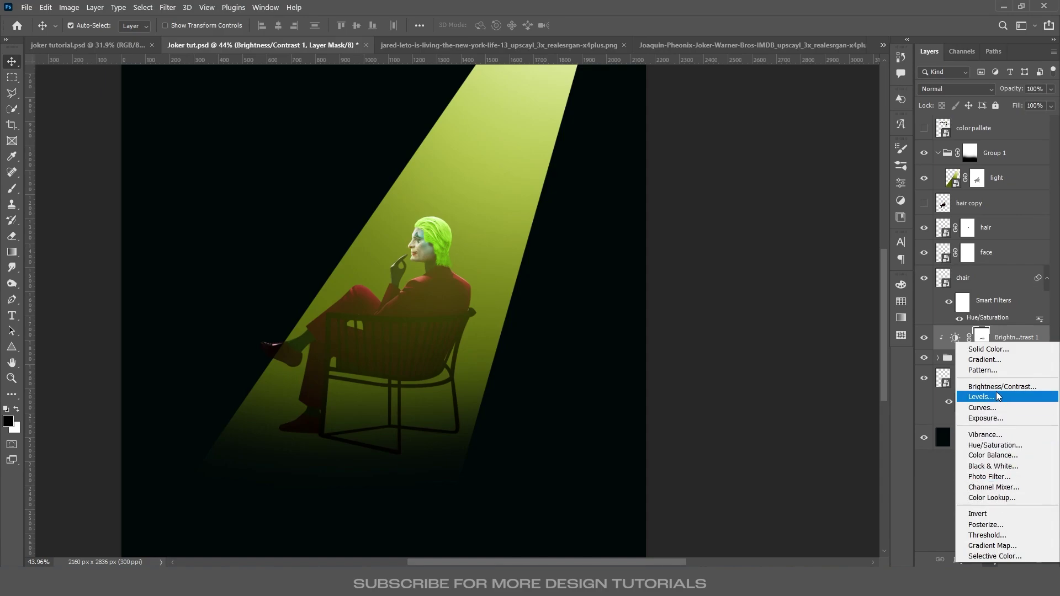
pyautogui.click(996, 387)
pyautogui.click(798, 352)
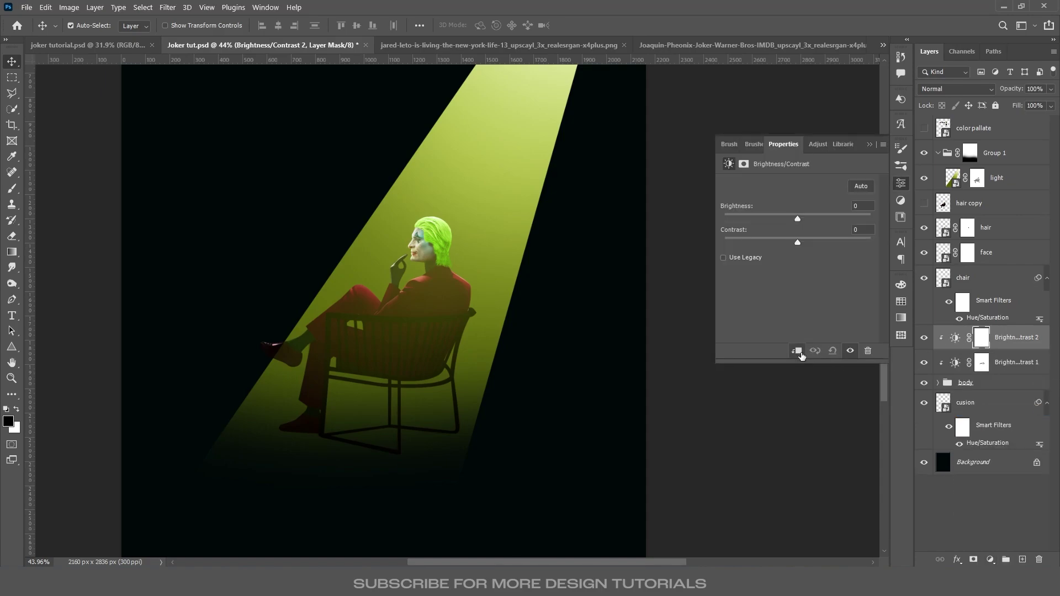
pyautogui.moveTo(785, 219); pyautogui.dragTo(773, 219)
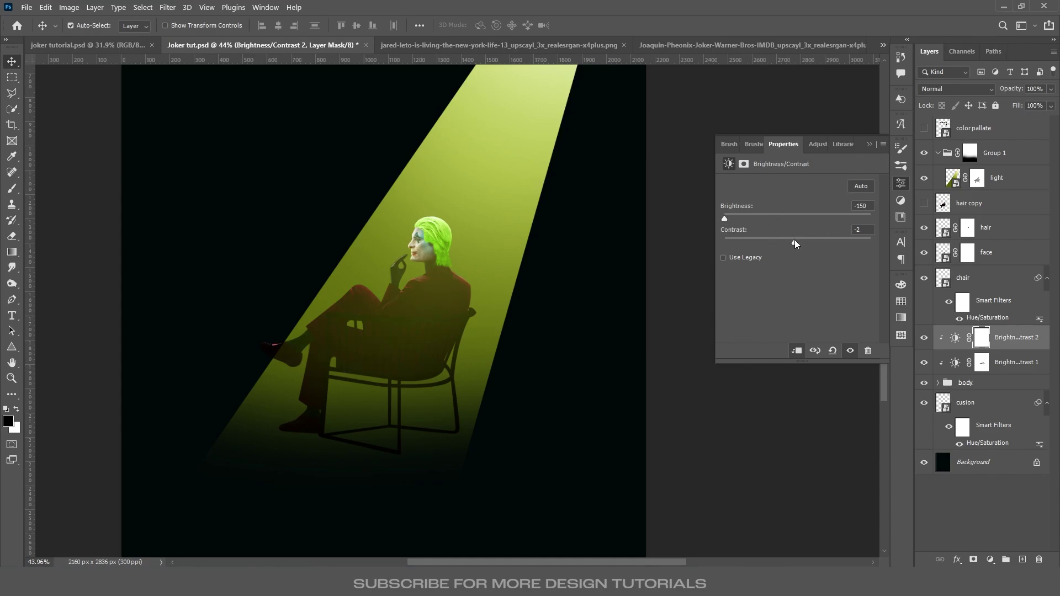
# - Invert the mask of the second Brightness/Contrast adjustment to hide its darkening from the body
pyautogui.click(869, 144)
pyautogui.scroll(1, 448, 365)
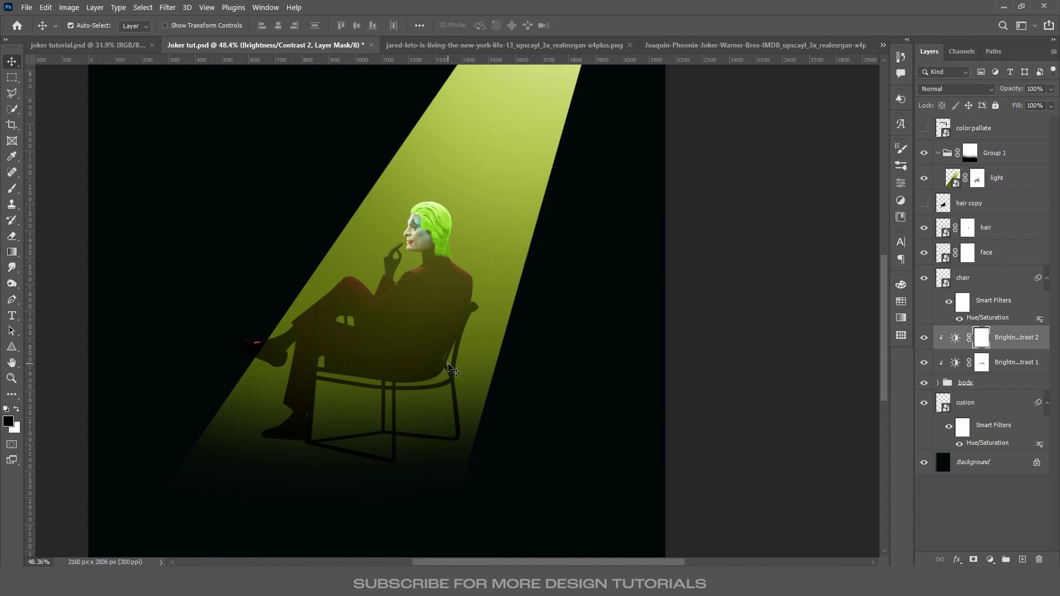
pyautogui.moveTo(991, 363); pyautogui.dragTo(984, 345)
pyautogui.hotkey('ctrl', 'i')
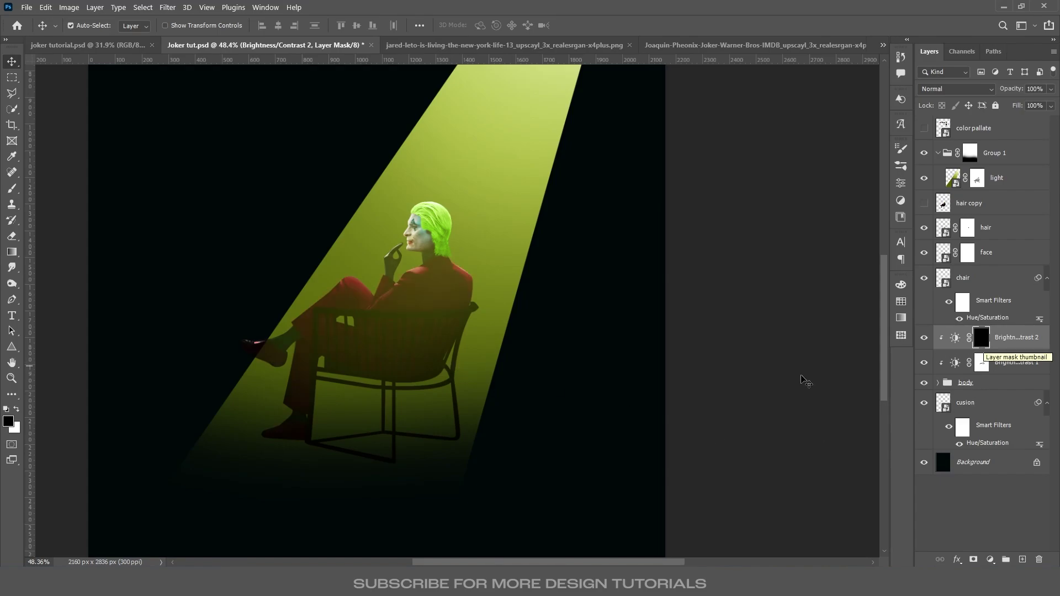
# - Darken the suit behind the chair's lower backrest by painting white on that mask with a soft brush of about 318 px at 80% opacity
pyautogui.press('b')
pyautogui.scroll(7, 366, 371)
pyautogui.keyDown('alt'); pyautogui.rightClick(399, 391); pyautogui.keyUp('alt')
pyautogui.scroll(3, 345, 391)
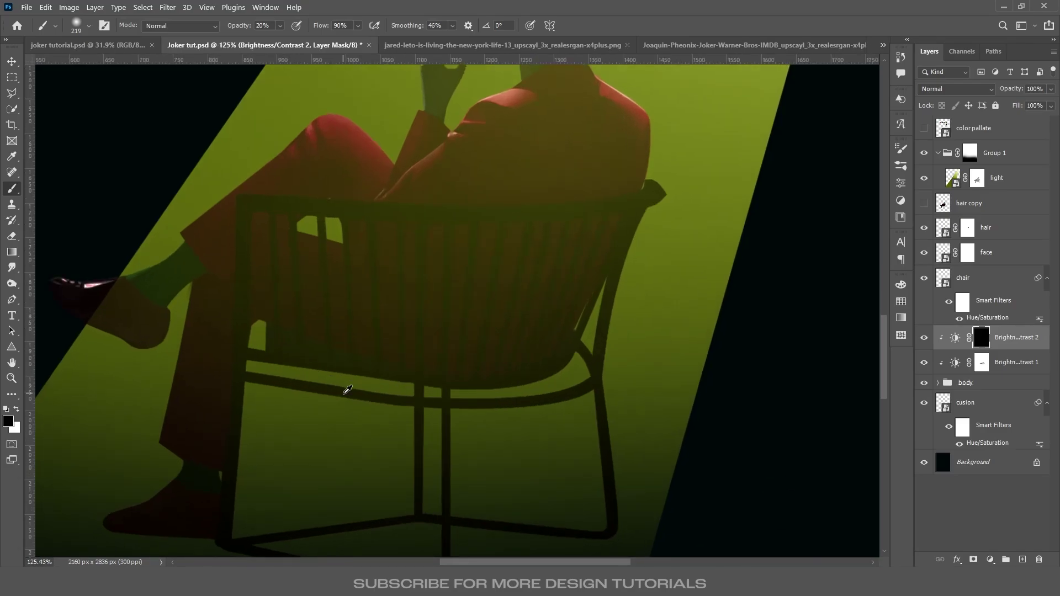
pyautogui.keyDown('alt'); pyautogui.rightClick(330, 369); pyautogui.keyUp('alt')
pyautogui.press('x')
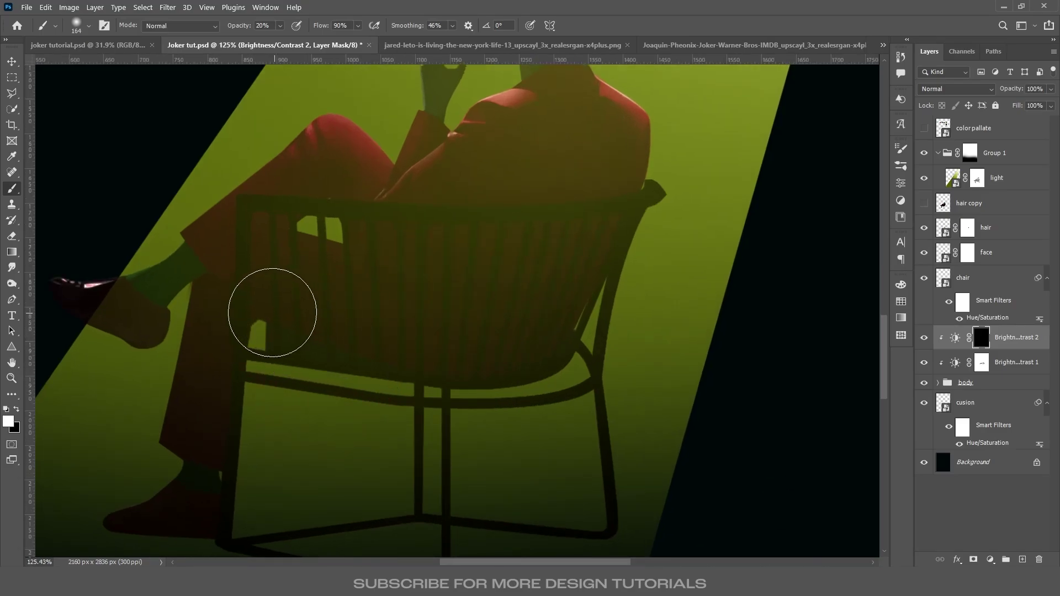
pyautogui.moveTo(487, 345)
pyautogui.mouseDown()
pyautogui.moveTo(374, 389)
pyautogui.moveTo(446, 351)
pyautogui.moveTo(417, 318)
pyautogui.mouseUp()
pyautogui.keyDown('alt'); pyautogui.click(454, 353); pyautogui.keyUp('alt')
pyautogui.keyDown('alt'); pyautogui.rightClick(454, 352); pyautogui.keyUp('alt')
pyautogui.press('8')
pyautogui.keyDown('alt'); pyautogui.rightClick(444, 382); pyautogui.keyUp('alt')
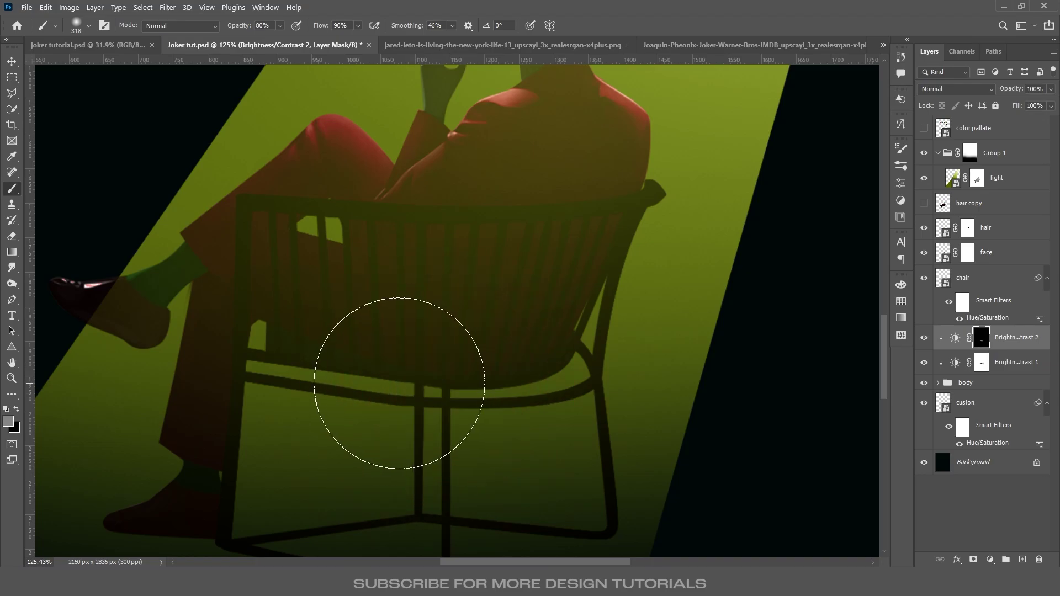
pyautogui.moveTo(400, 383)
pyautogui.mouseDown()
pyautogui.moveTo(324, 393)
pyautogui.moveTo(454, 398)
pyautogui.mouseUp()
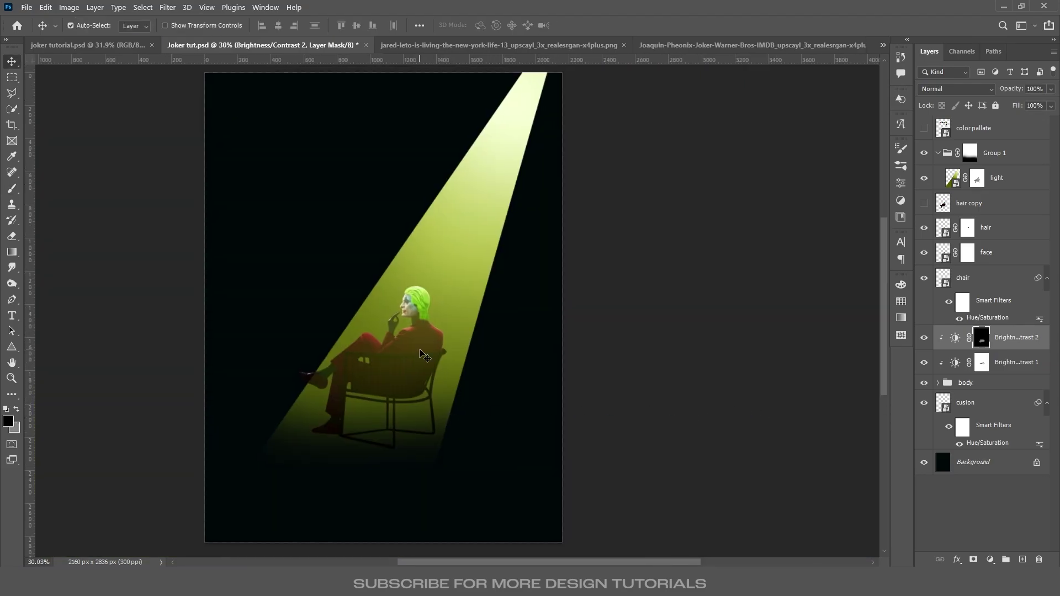
# - Clip a third Brightness/Contrast adjustment to the body group above the second one and raise its brightness
pyautogui.scroll(1, 422, 355)
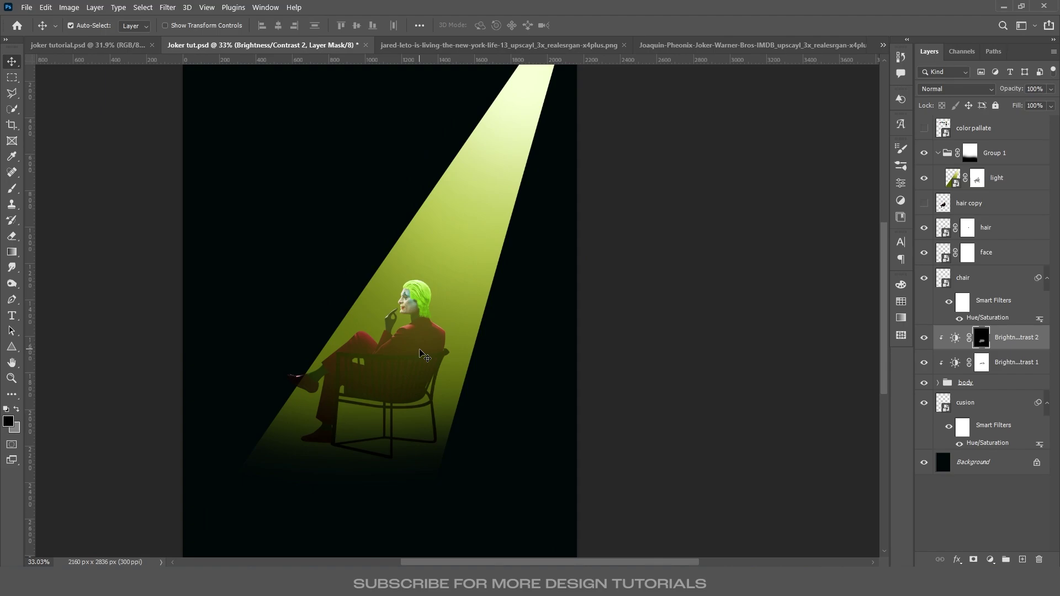
pyautogui.click(992, 559)
pyautogui.click(999, 377)
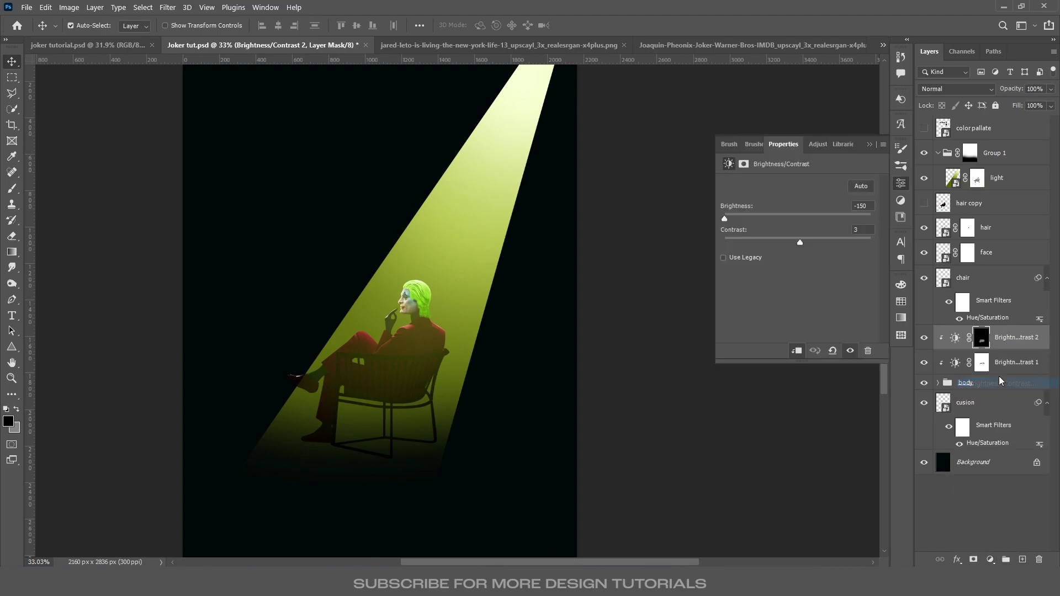
pyautogui.click(797, 351)
pyautogui.moveTo(797, 218)
pyautogui.mouseDown()
pyautogui.moveTo(827, 219)
pyautogui.moveTo(802, 220)
pyautogui.mouseUp()
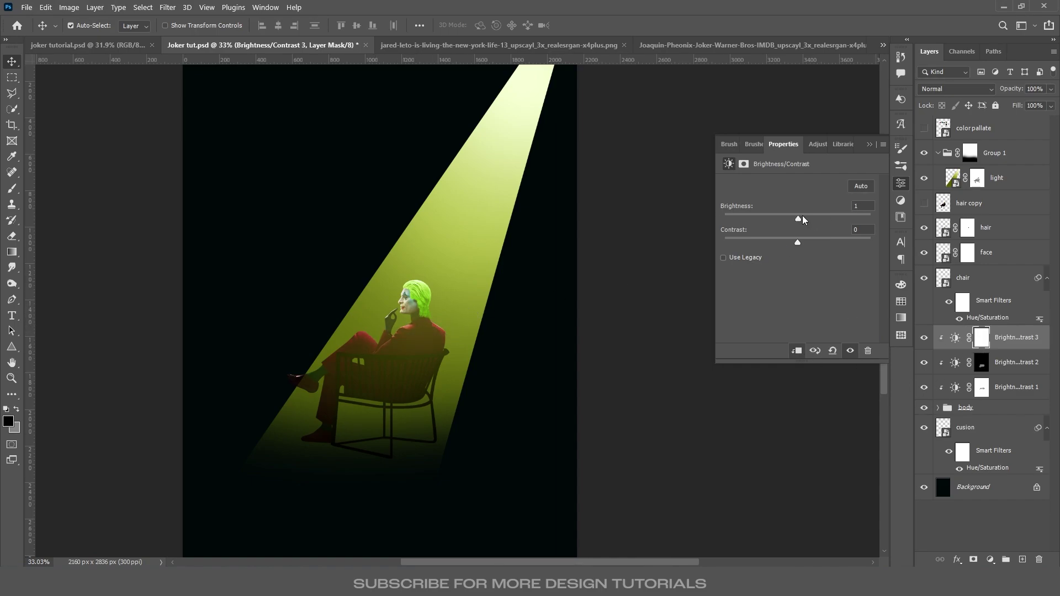
pyautogui.click(869, 145)
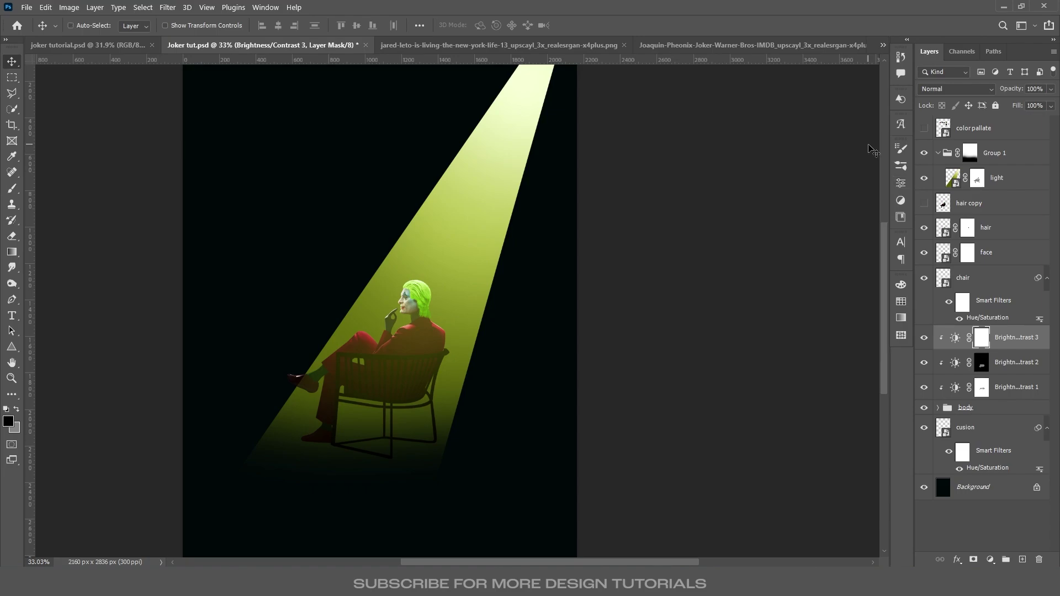
# - Invert the third adjustment's mask and brighten the shoulder edges by painting white with a soft 115 px brush at 80% opacity
pyautogui.hotkey('ctrl', 'i')
pyautogui.press('b')
pyautogui.press('x')
pyautogui.keyDown('alt'); pyautogui.scroll(6, 414, 367); pyautogui.keyUp('alt')
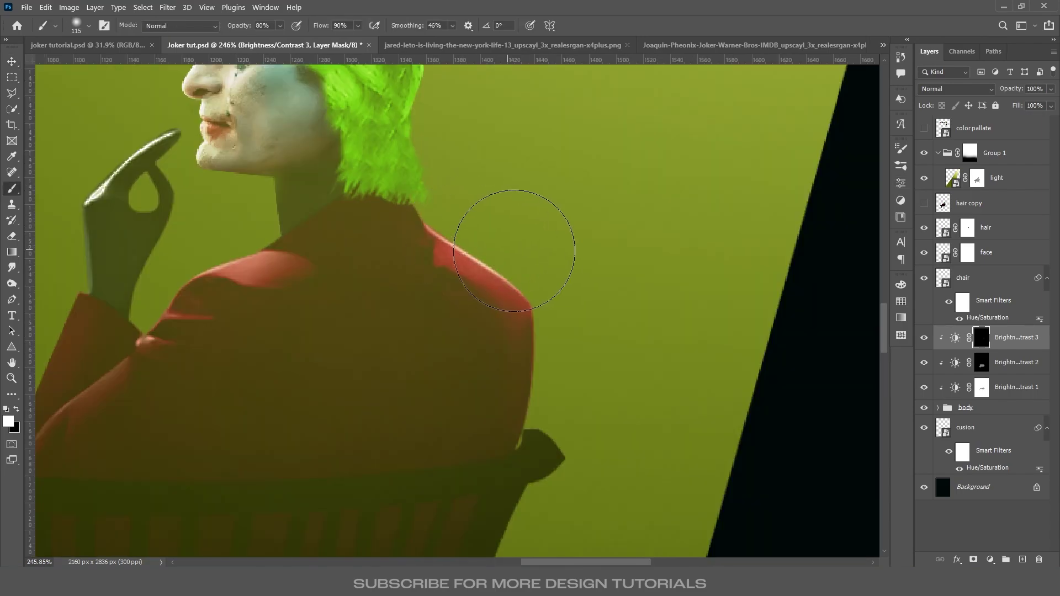
pyautogui.moveTo(482, 210); pyautogui.dragTo(455, 202)
pyautogui.moveTo(404, 383)
pyautogui.mouseDown()
pyautogui.moveTo(601, 381)
pyautogui.moveTo(576, 386)
pyautogui.mouseUp()
# - Brighten the highlights on the sleeve and raised knee on the same mask with a 65 px soft brush at 80% opacity
pyautogui.press('[')
pyautogui.press('[')
pyautogui.press('[')
pyautogui.press('[')
pyautogui.press('[')
pyautogui.moveTo(362, 281)
pyautogui.mouseDown()
pyautogui.moveTo(330, 317)
pyautogui.moveTo(580, 298)
pyautogui.mouseUp()
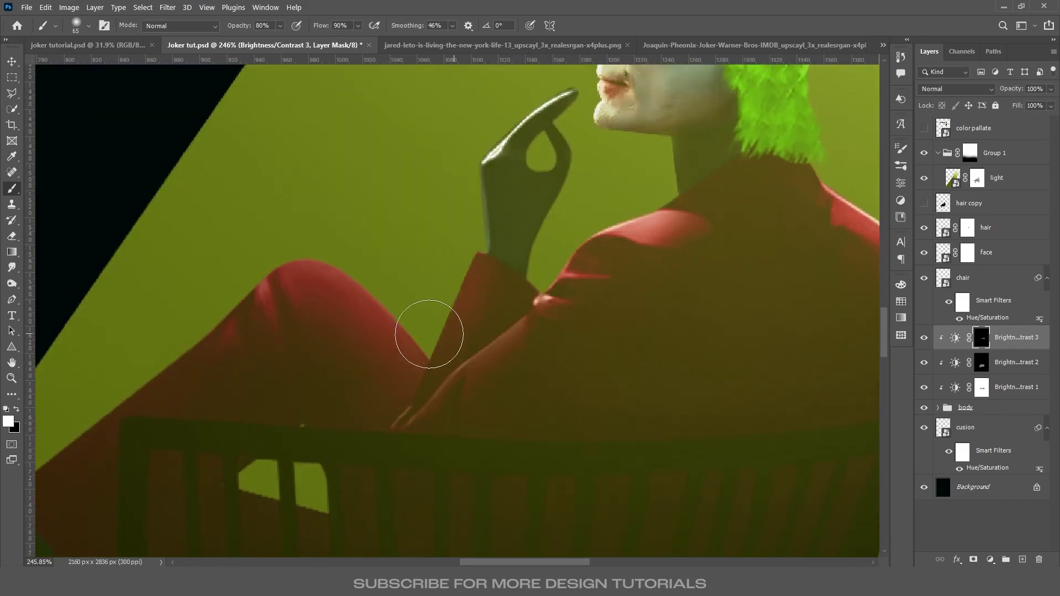
pyautogui.moveTo(430, 318)
pyautogui.mouseDown()
pyautogui.moveTo(380, 280)
pyautogui.moveTo(209, 262)
pyautogui.moveTo(282, 272)
pyautogui.moveTo(189, 350)
pyautogui.moveTo(230, 319)
pyautogui.moveTo(388, 307)
pyautogui.mouseUp()
pyautogui.scroll(-2, 441, 252)
pyautogui.moveTo(442, 252); pyautogui.dragTo(541, 198)
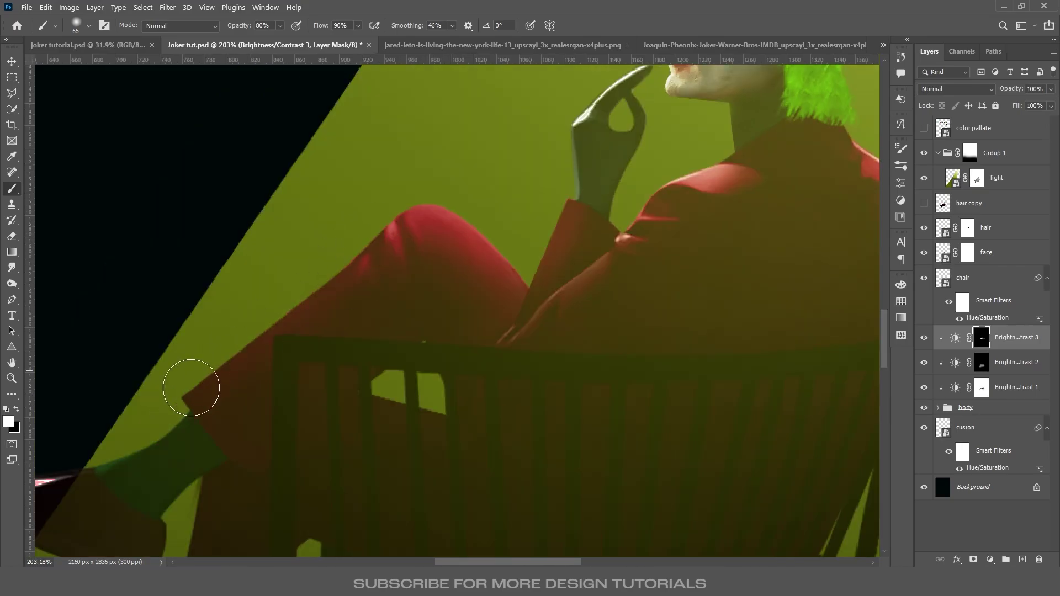
# - Restore highlights on the lower shoe by painting black on the first Brightness/Contrast mask with a soft 80 px brush at 80% opacity
pyautogui.scroll(-8, 315, 293)
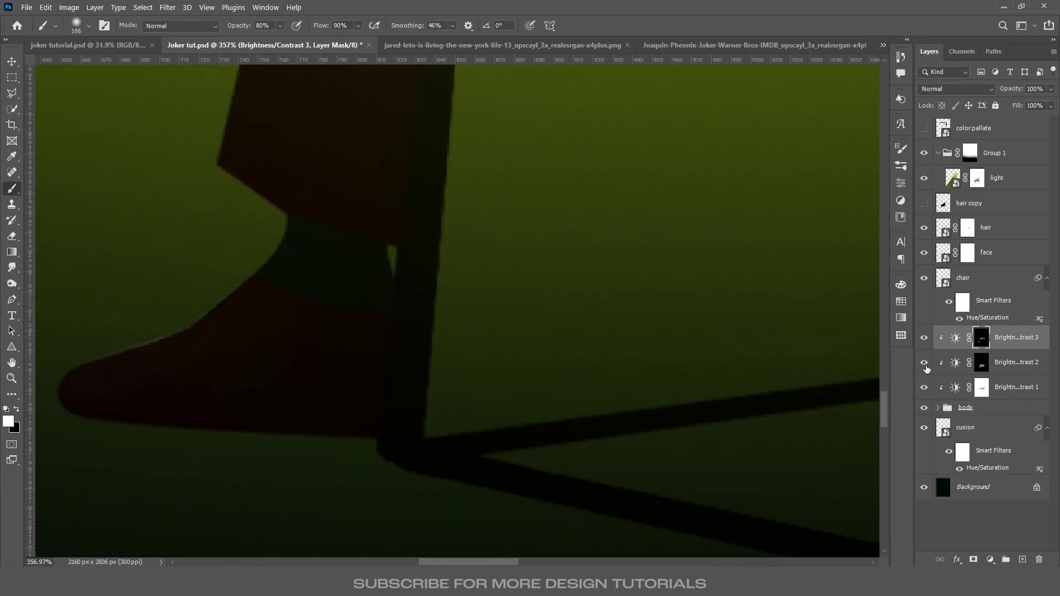
pyautogui.click(924, 387)
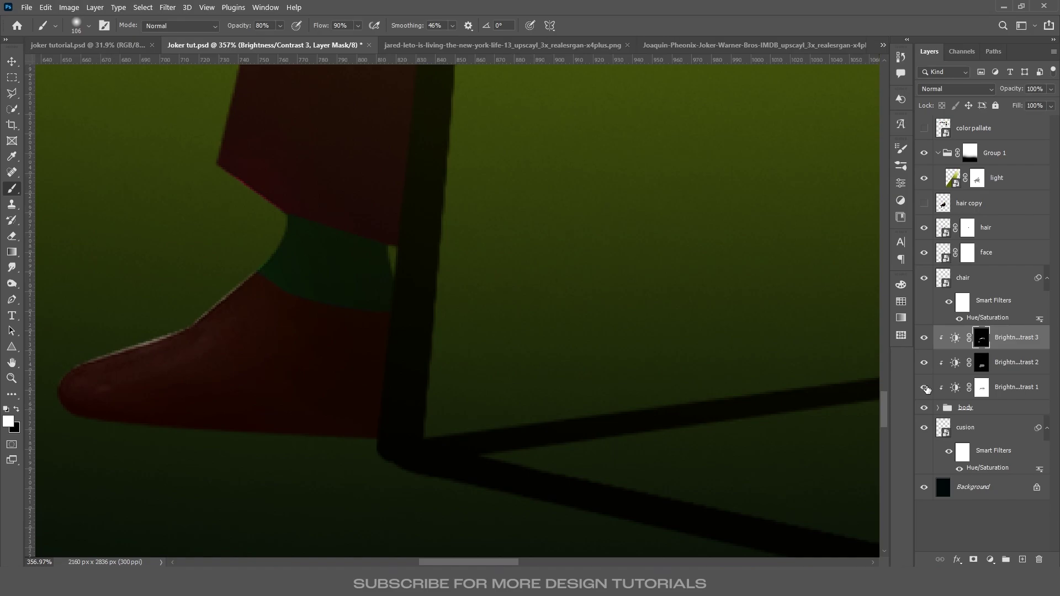
pyautogui.click(924, 387)
pyautogui.click(981, 388)
pyautogui.moveTo(249, 280)
pyautogui.mouseDown()
pyautogui.moveTo(222, 281)
pyautogui.moveTo(250, 266)
pyautogui.moveTo(149, 297)
pyautogui.moveTo(243, 244)
pyautogui.moveTo(210, 277)
pyautogui.moveTo(87, 320)
pyautogui.mouseUp()
pyautogui.press('x')
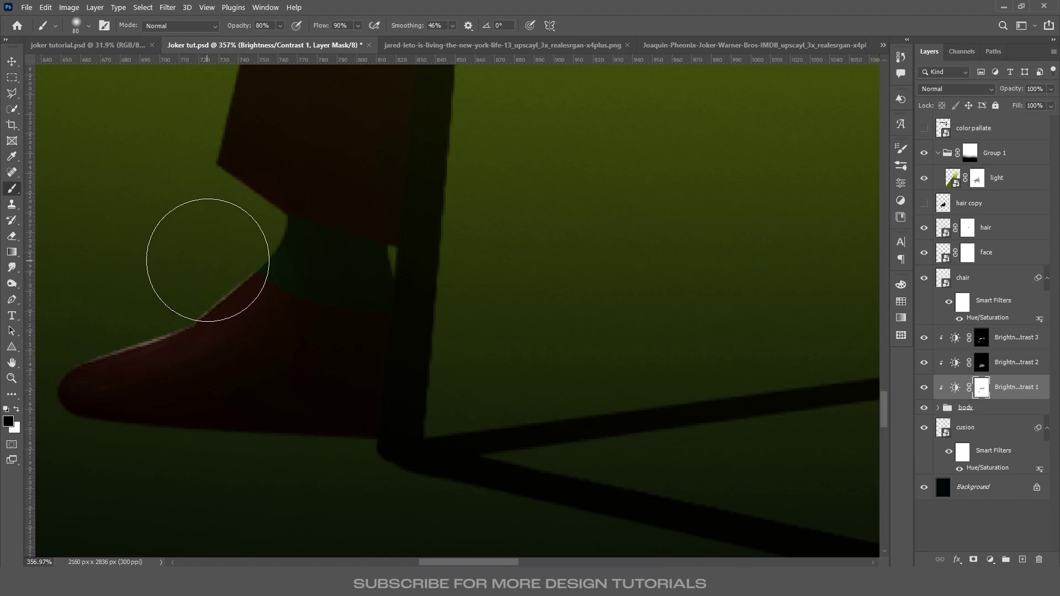
# - Lighten the raised foot's sock and shoe on the first adjustment's mask with a soft 111 px black brush at 80% opacity
pyautogui.keyDown('alt'); pyautogui.scroll(-3, 258, 243); pyautogui.keyUp('alt')
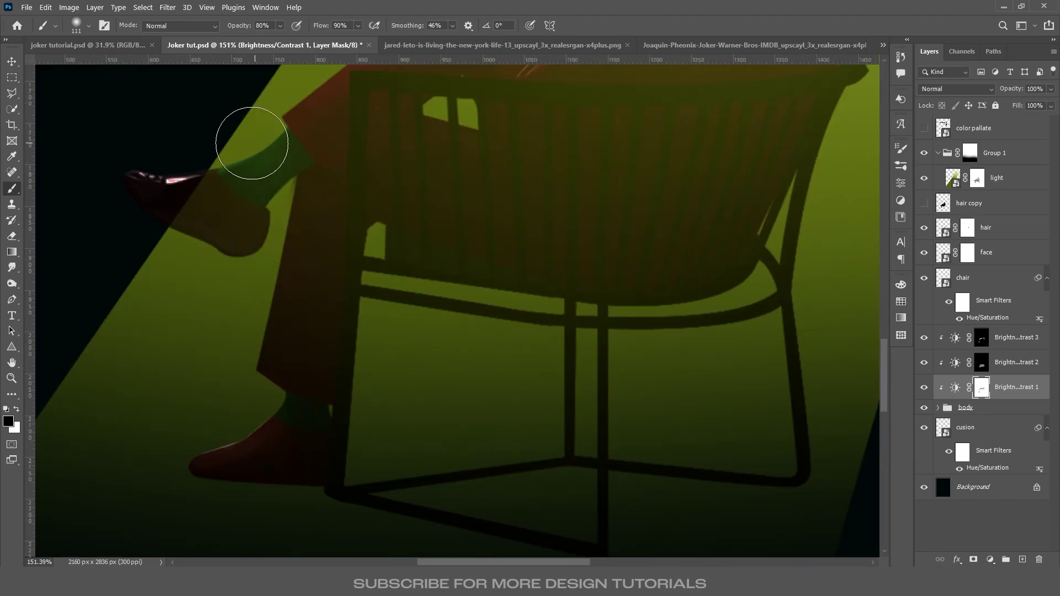
pyautogui.moveTo(254, 144)
pyautogui.mouseDown()
pyautogui.moveTo(143, 152)
pyautogui.moveTo(237, 137)
pyautogui.mouseUp()
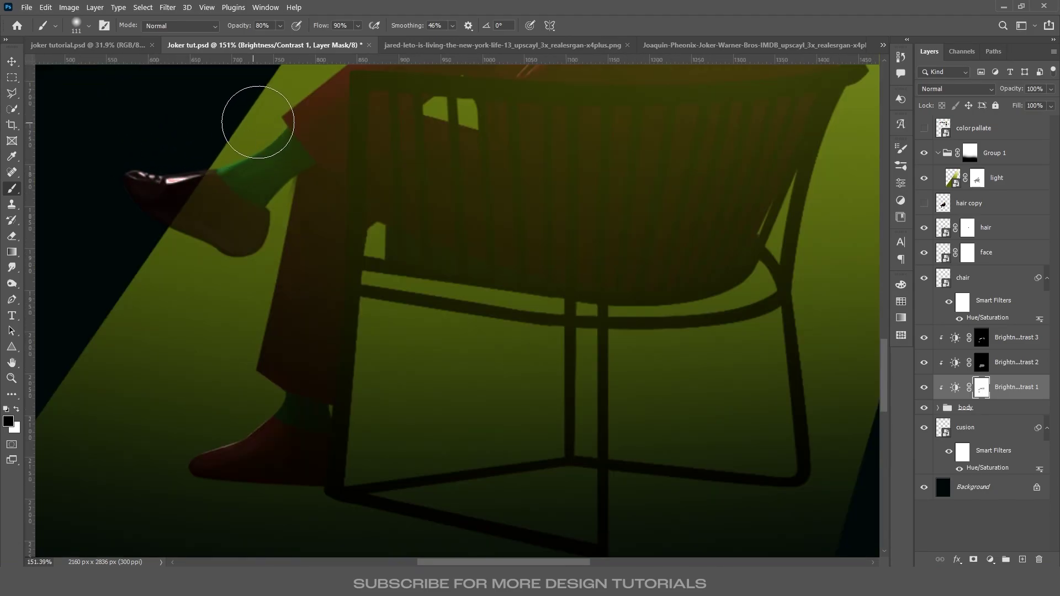
pyautogui.moveTo(307, 141); pyautogui.dragTo(275, 357)
pyautogui.keyDown('alt'); pyautogui.rightClick(250, 326); pyautogui.keyUp('alt')
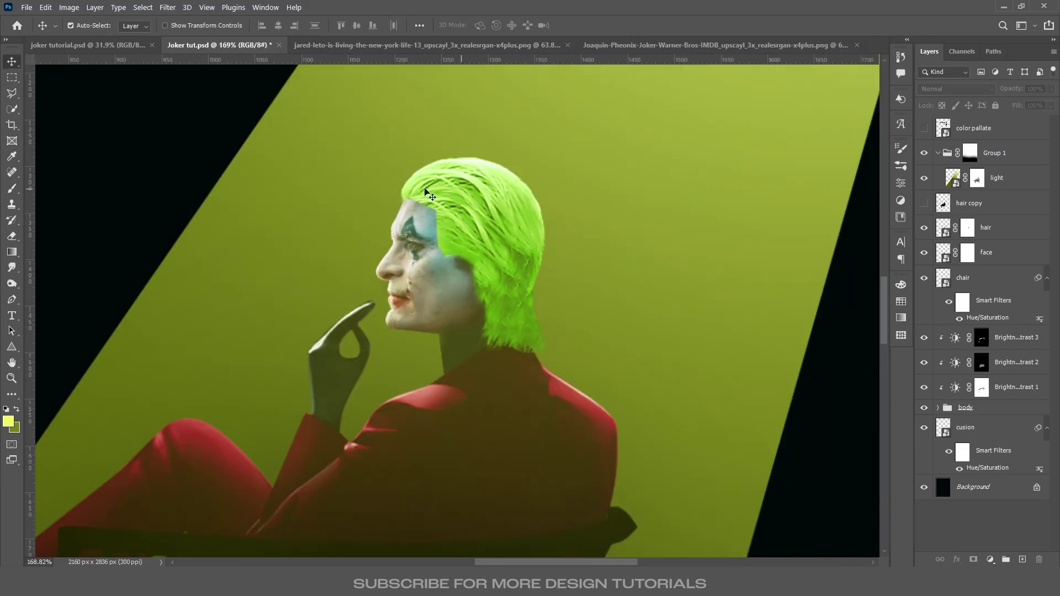
# - Clip a Brightness/Contrast adjustment to the hair layer and set its brightness to -137
pyautogui.click(1020, 231)
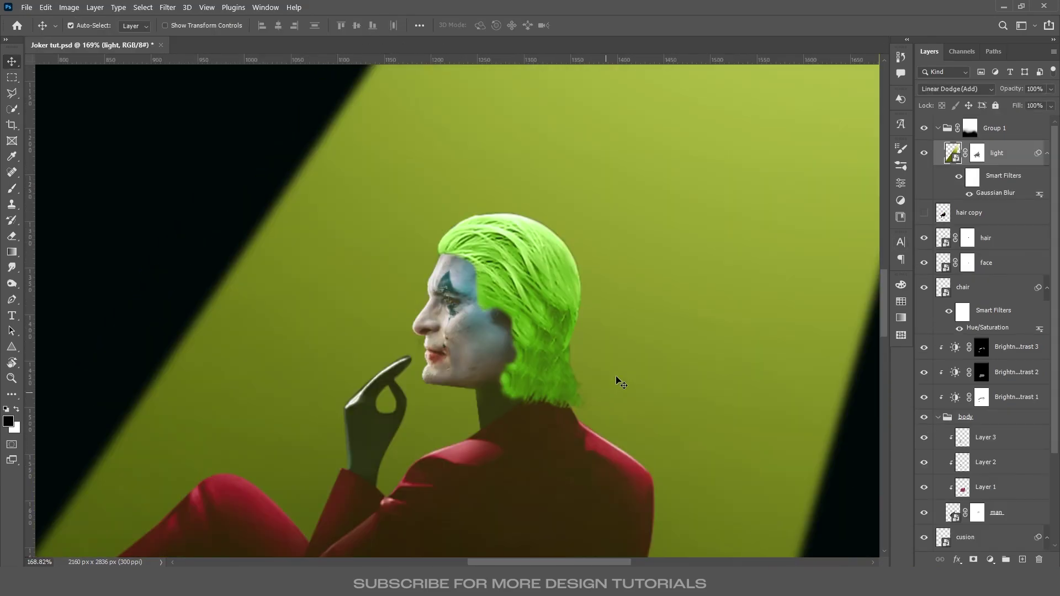
pyautogui.click(1006, 249)
pyautogui.click(990, 560)
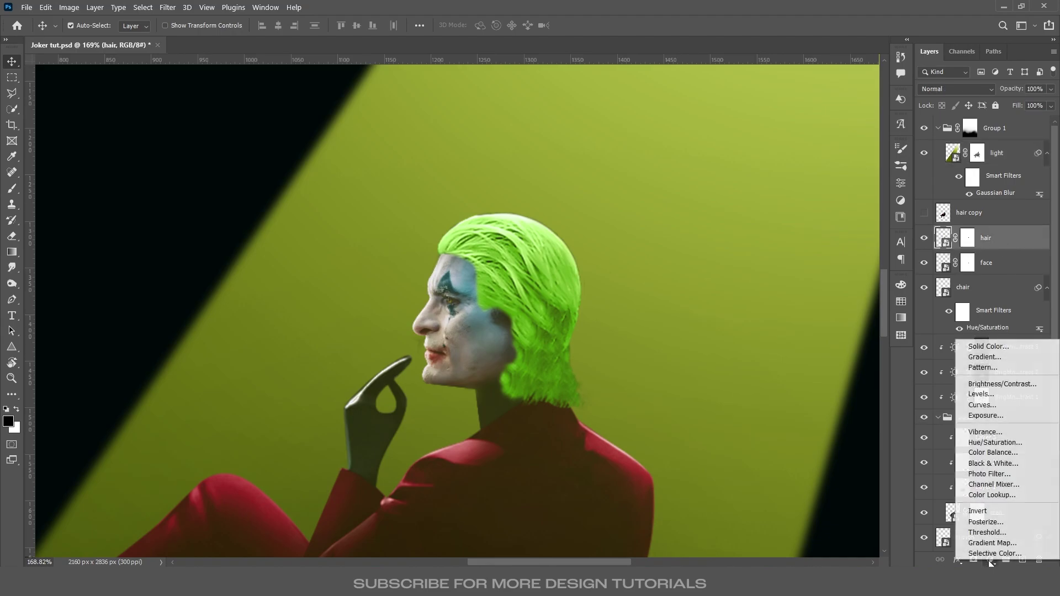
pyautogui.click(1000, 384)
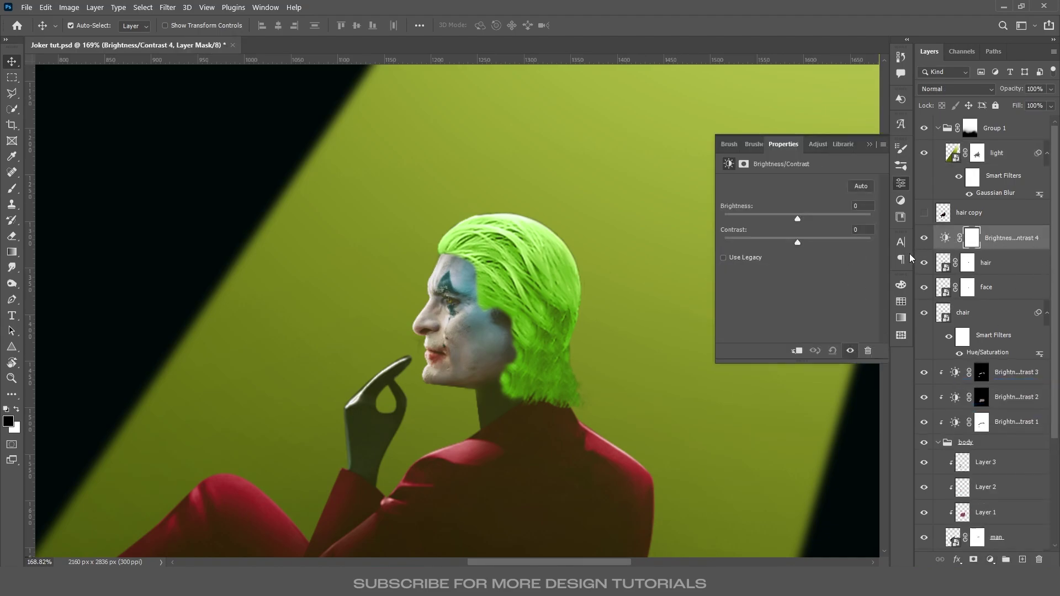
pyautogui.click(797, 351)
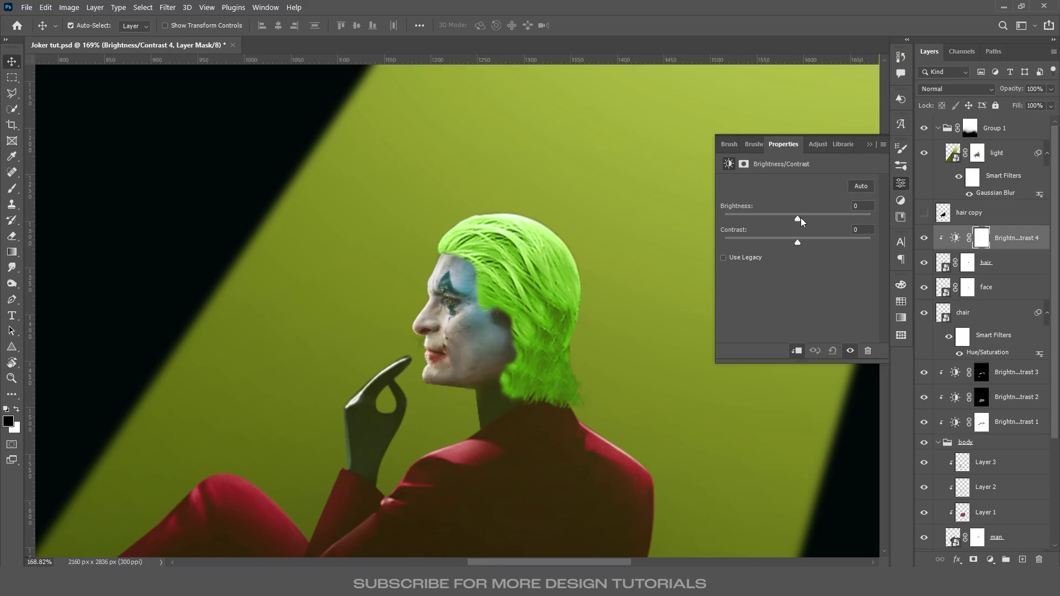
pyautogui.moveTo(789, 220); pyautogui.dragTo(733, 226)
pyautogui.click(574, 213)
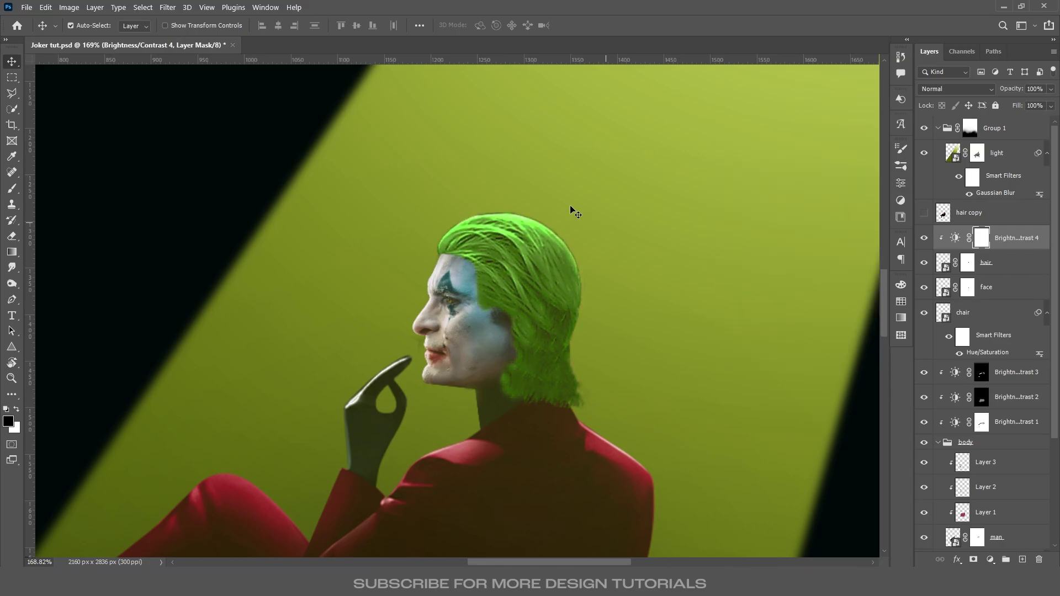
pyautogui.click(990, 559)
pyautogui.click(1001, 381)
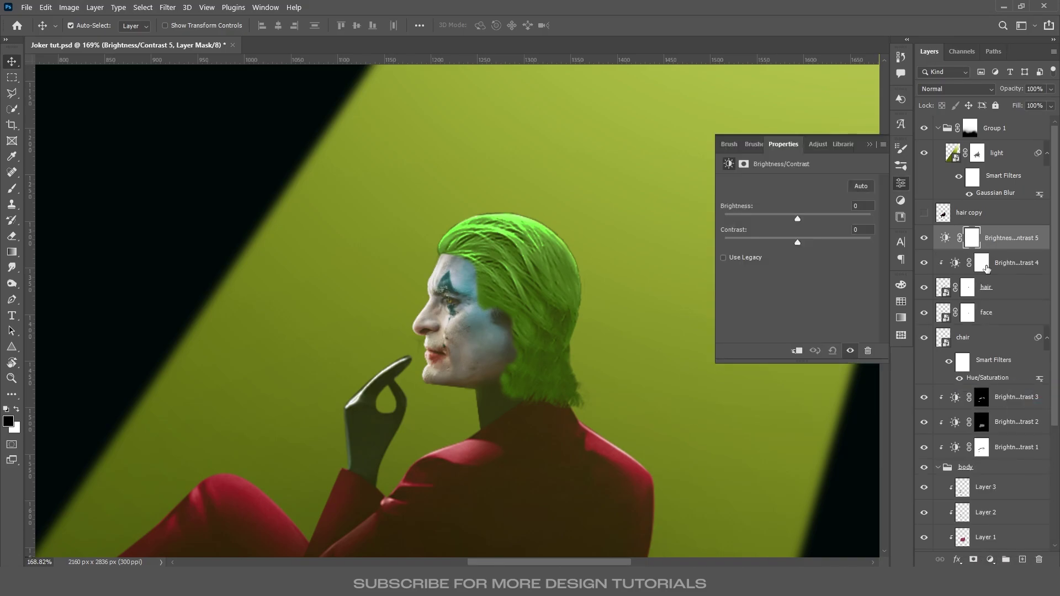
pyautogui.click(797, 352)
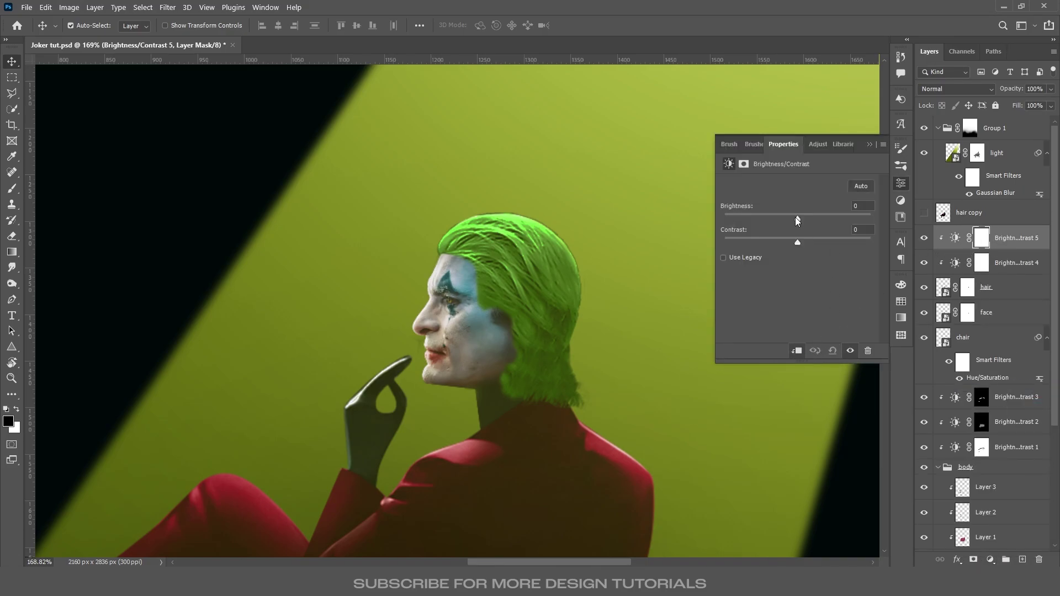
pyautogui.moveTo(794, 220); pyautogui.dragTo(759, 229)
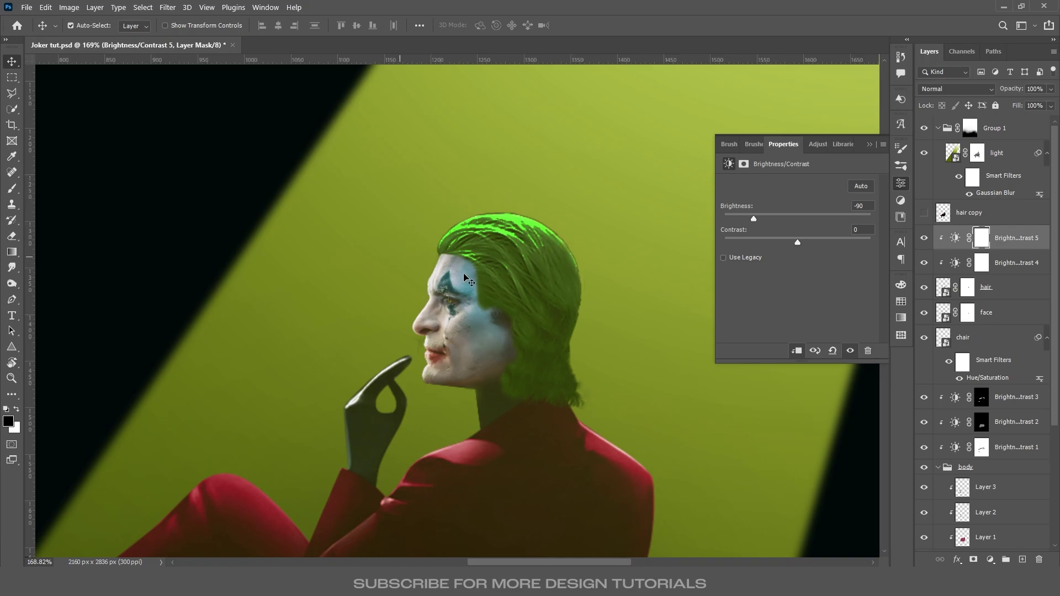
pyautogui.hotkey('ctrl', '2')
pyautogui.press('Delete')
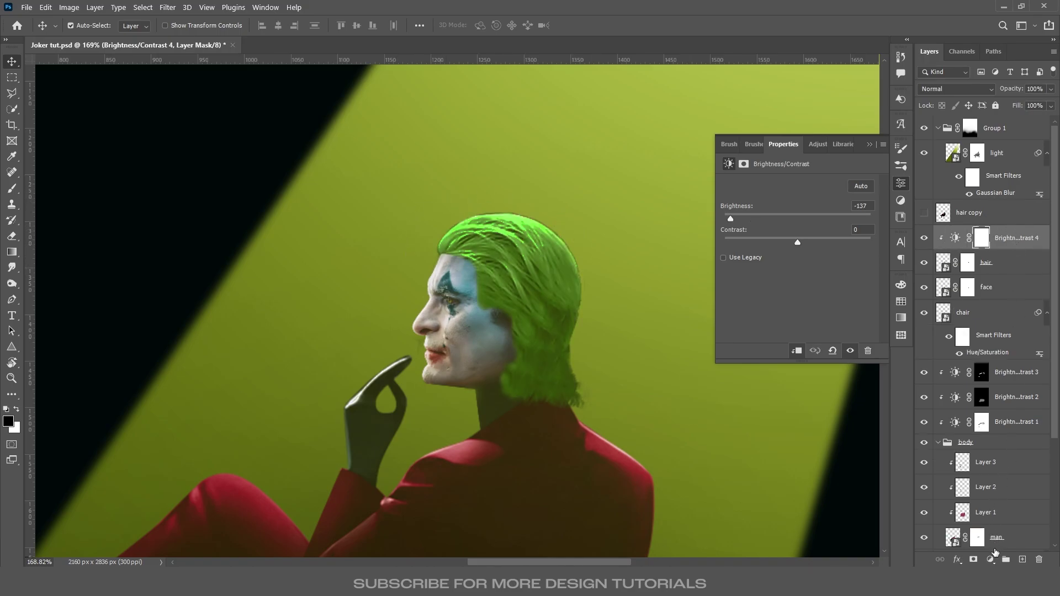
# - Clip an Exposure adjustment to the hair above its Brightness/Contrast adjustment and set the exposure to -7.67
pyautogui.click(991, 559)
pyautogui.click(989, 418)
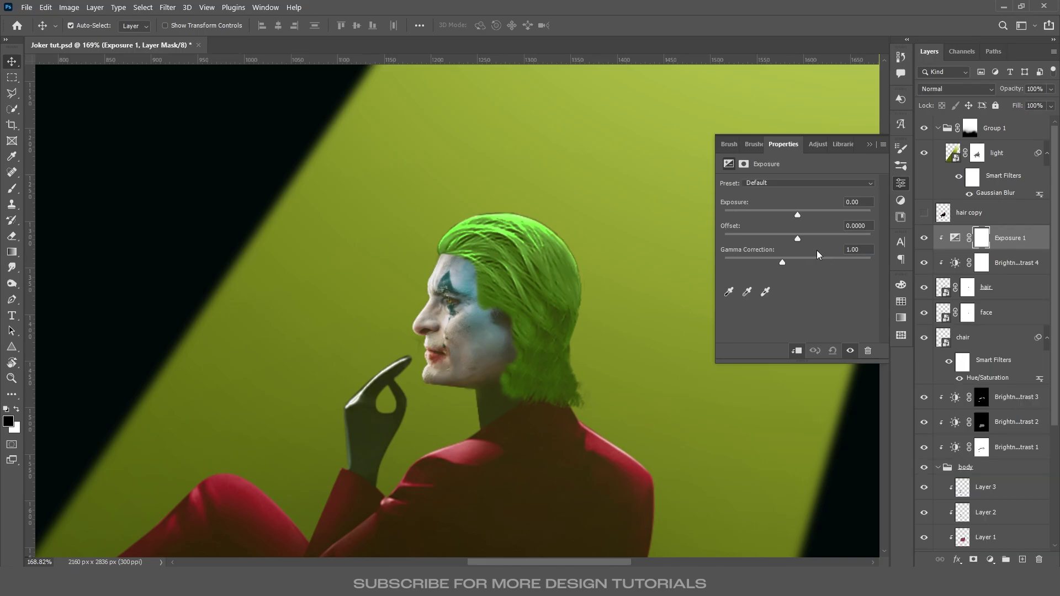
pyautogui.moveTo(795, 215)
pyautogui.mouseDown()
pyautogui.moveTo(753, 226)
pyautogui.moveTo(790, 216)
pyautogui.mouseUp()
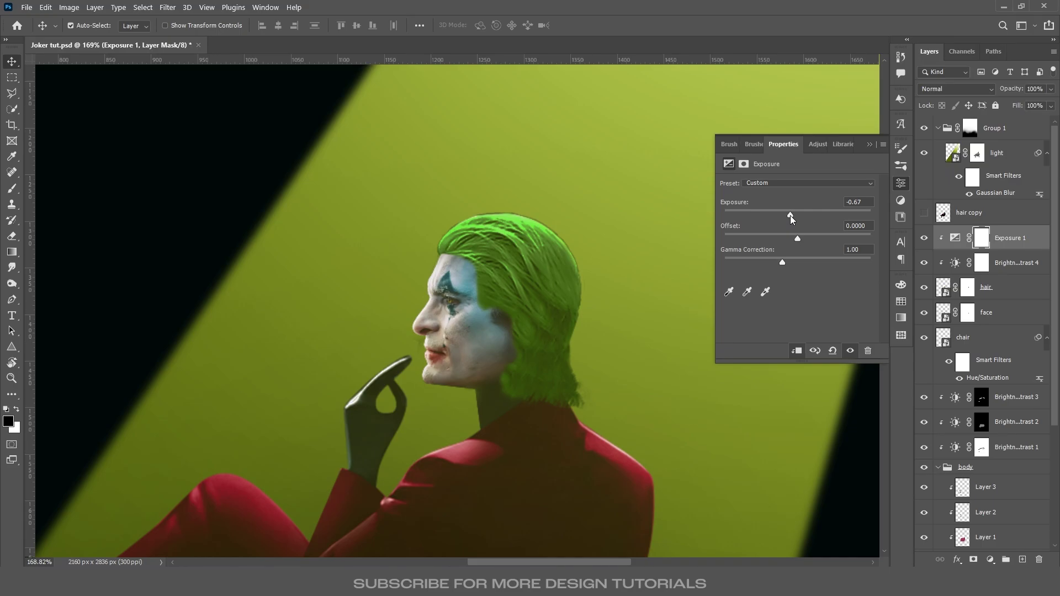
pyautogui.moveTo(790, 215); pyautogui.dragTo(747, 217)
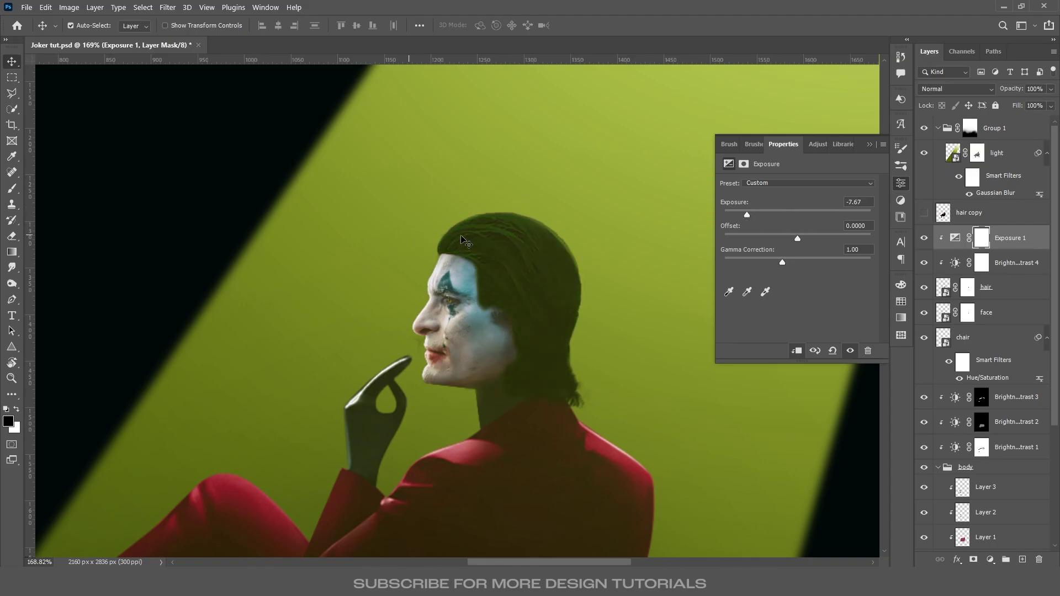
pyautogui.click(870, 145)
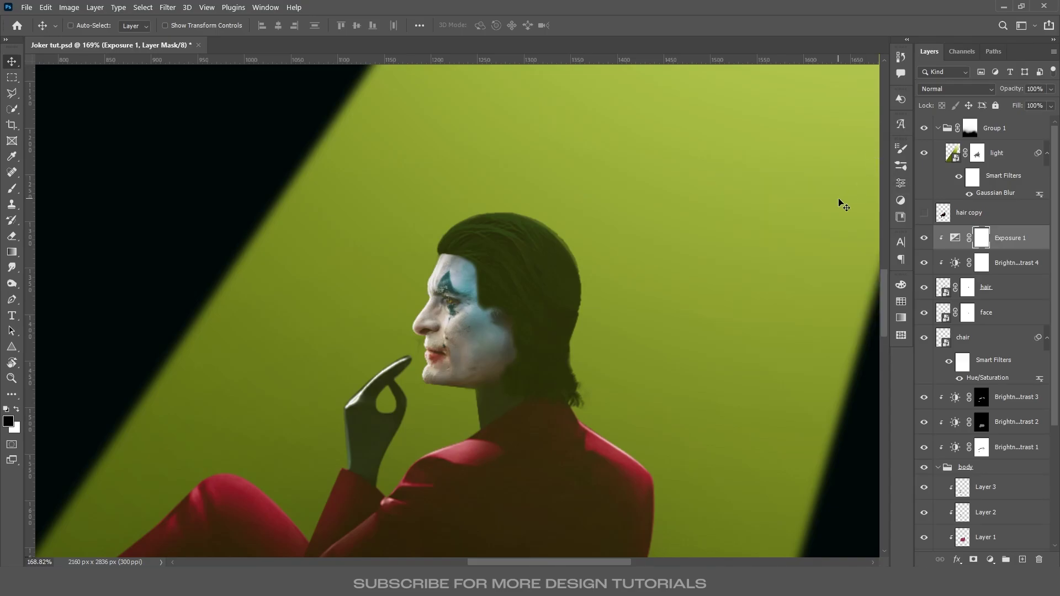
# - Invert the hair's Exposure mask to black and darken the inner and lower hair by painting white with a soft brush at 50% opacity
pyautogui.hotkey('ctrl', 'i')
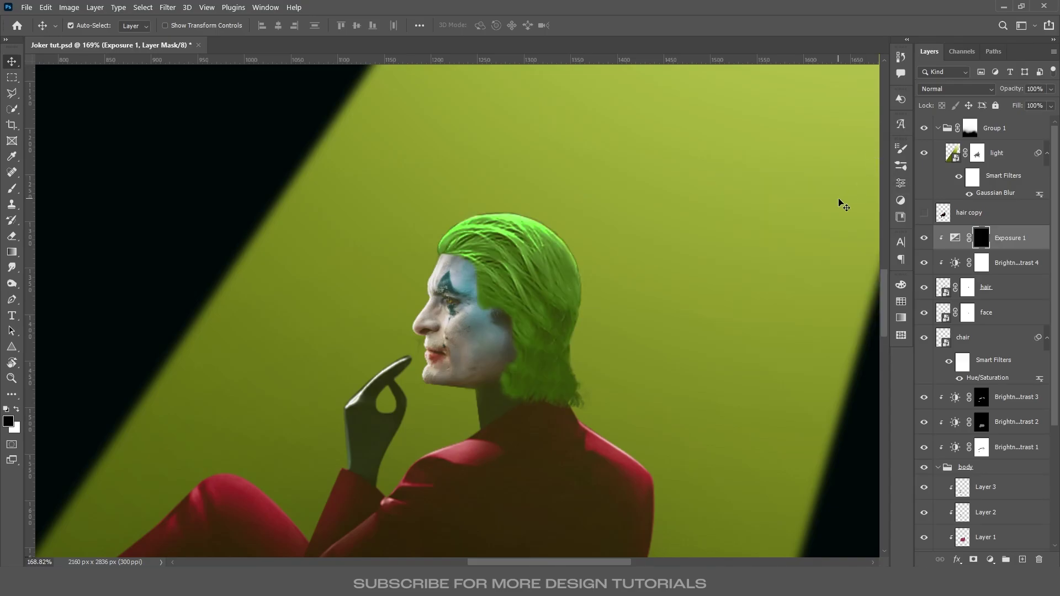
pyautogui.press('b')
pyautogui.rightClick(517, 307)
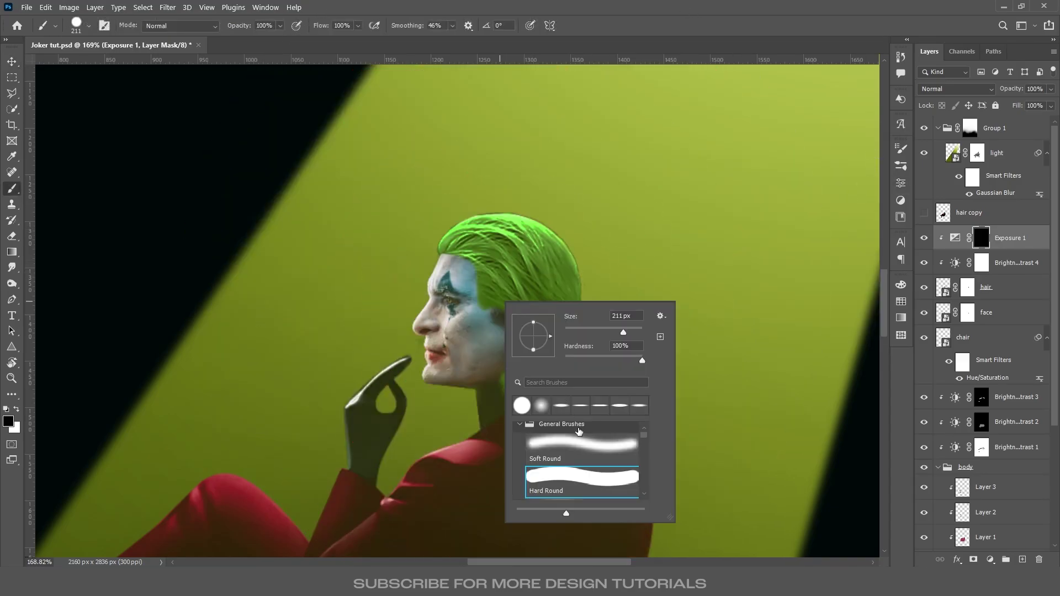
pyautogui.click(582, 455)
pyautogui.keyDown('alt'); pyautogui.rightClick(469, 273); pyautogui.keyUp('alt')
pyautogui.moveTo(454, 298); pyautogui.dragTo(550, 295)
pyautogui.press('x')
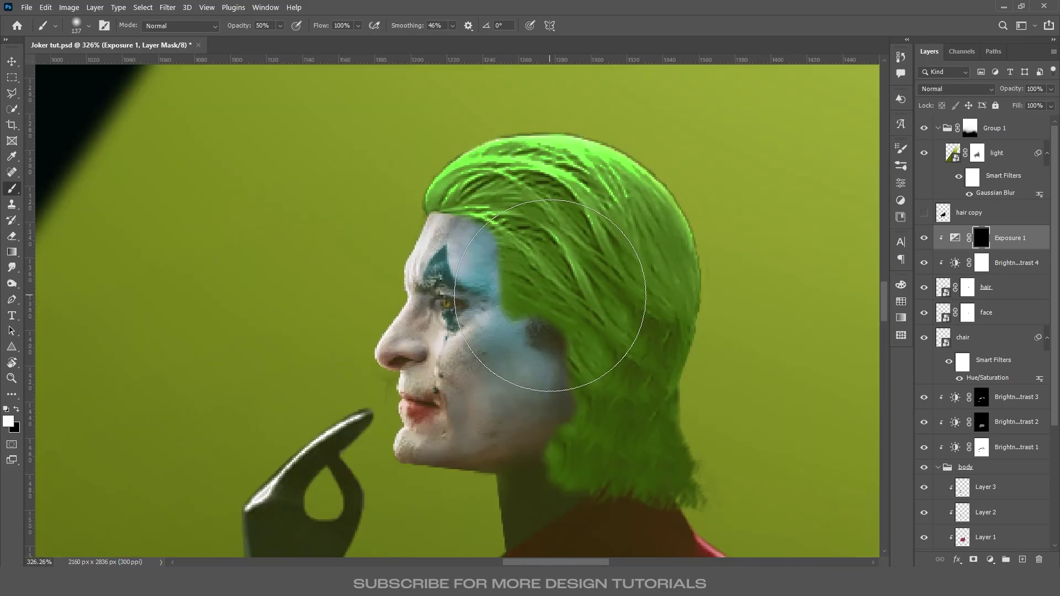
pyautogui.keyDown('alt'); pyautogui.rightClick(528, 278); pyautogui.keyUp('alt')
pyautogui.moveTo(486, 249)
pyautogui.mouseDown()
pyautogui.moveTo(524, 231)
pyautogui.moveTo(565, 267)
pyautogui.moveTo(600, 414)
pyautogui.moveTo(635, 486)
pyautogui.mouseUp()
# - Restore highlights along the hair's crown and back edge by painting black on the Exposure mask with a soft 108 px brush at 20% opacity
pyautogui.press('x')
pyautogui.press('2')
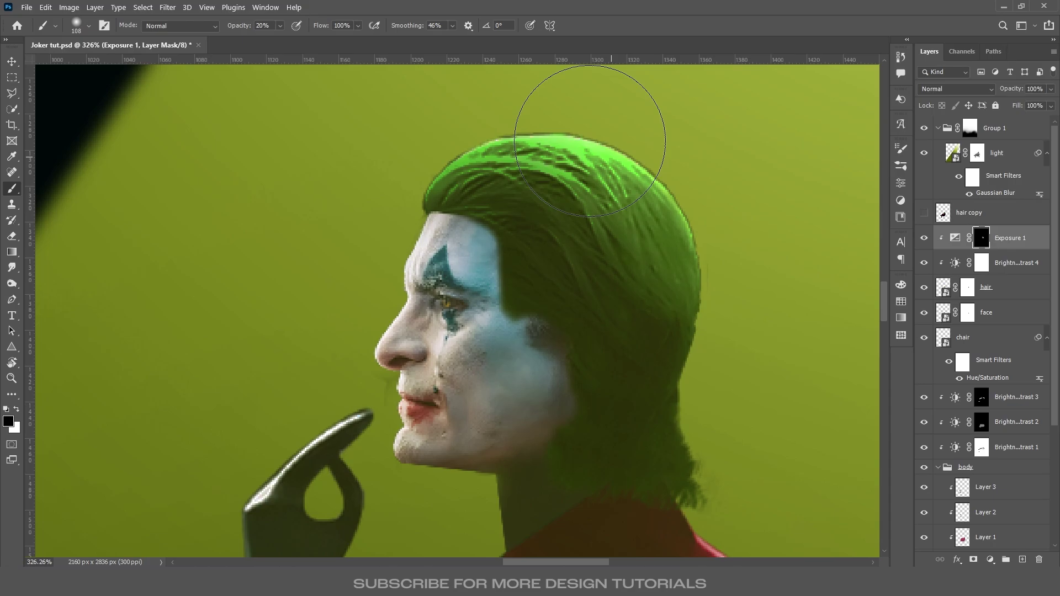
pyautogui.moveTo(590, 141)
pyautogui.mouseDown()
pyautogui.moveTo(633, 154)
pyautogui.moveTo(712, 343)
pyautogui.mouseUp()
pyautogui.scroll(-4, 500, 273)
pyautogui.press('x')
pyautogui.press('v')
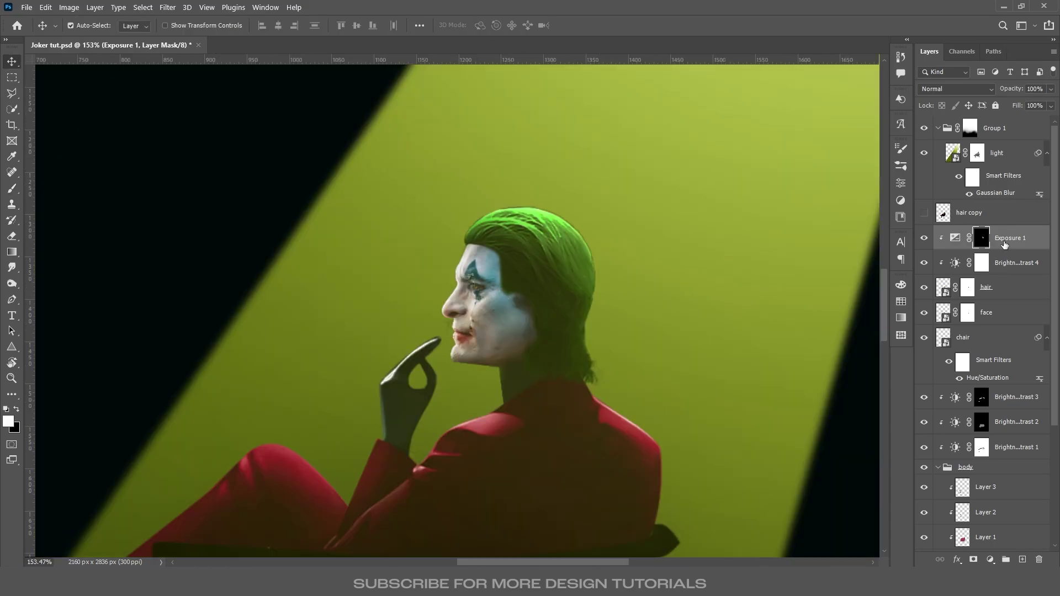
# - Soften the darkening of the hair by slightly raising the exposure value of its clipped Exposure adjustment
pyautogui.doubleClick(945, 238)
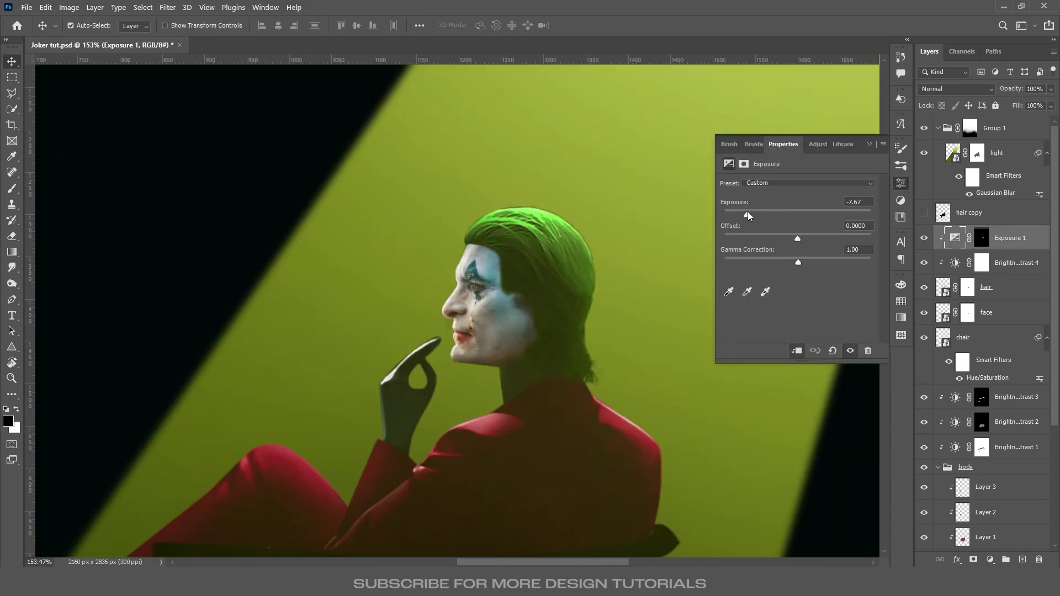
pyautogui.moveTo(747, 211); pyautogui.dragTo(757, 213)
pyautogui.scroll(-2, 558, 292)
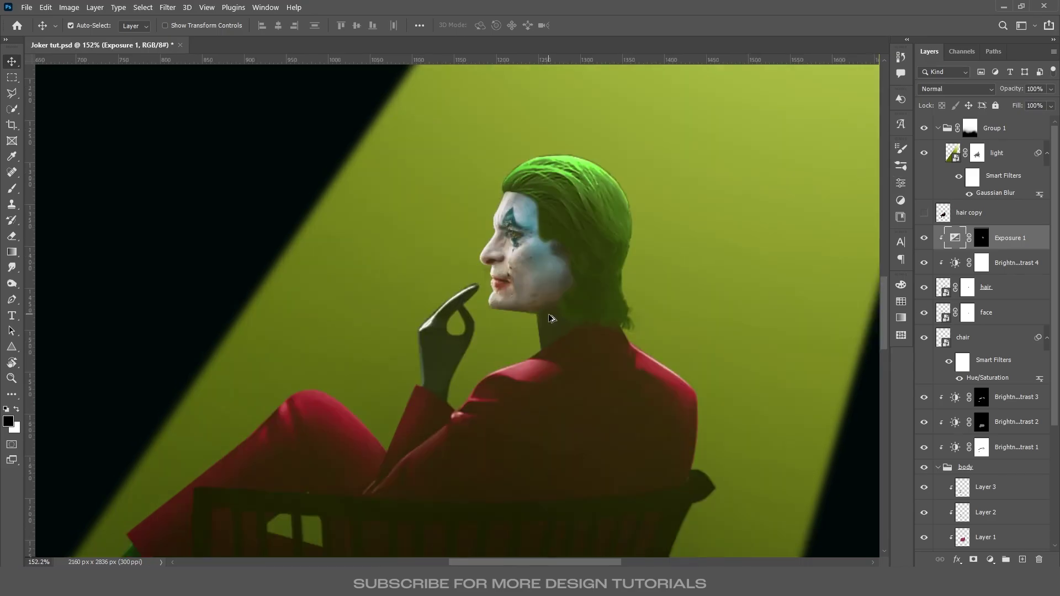
# - Clip a Brightness/Contrast adjustment to the face layer and set its brightness to -122
pyautogui.scroll(5, 552, 292)
pyautogui.scroll(2, 540, 293)
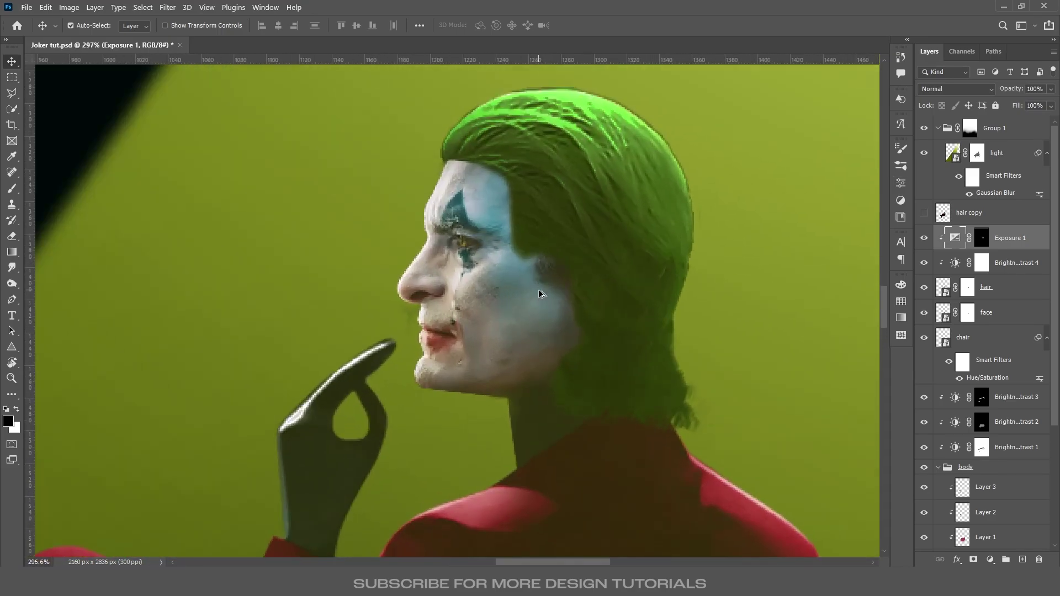
pyautogui.click(499, 316)
pyautogui.click(996, 559)
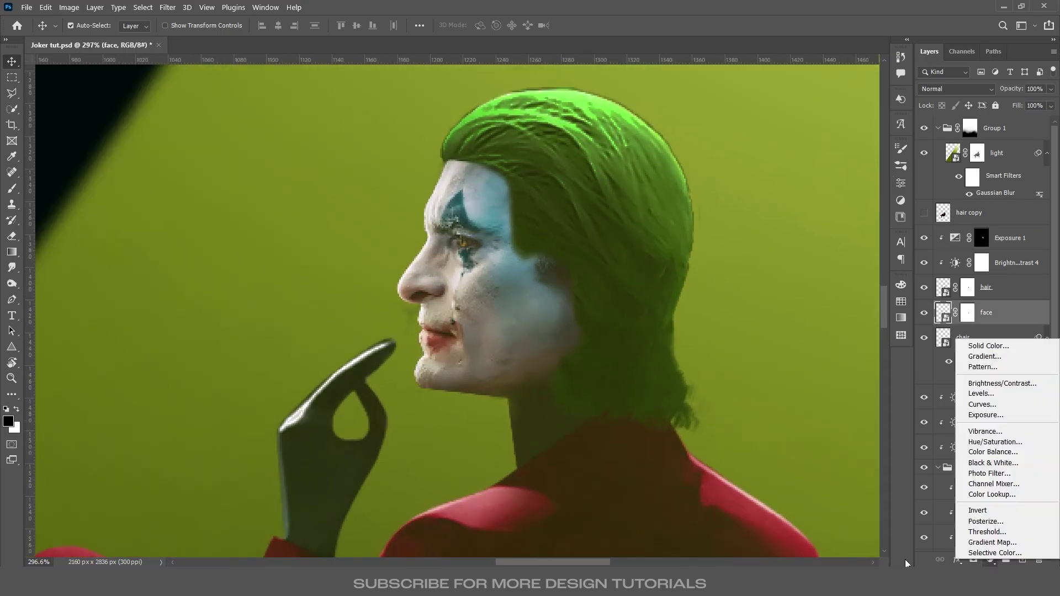
pyautogui.click(996, 560)
pyautogui.click(992, 561)
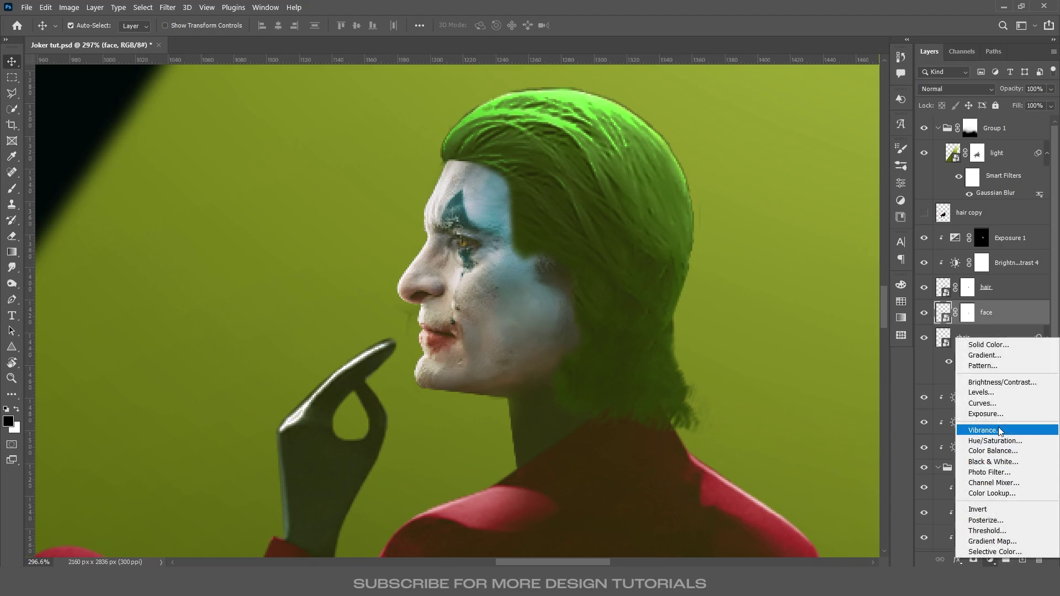
pyautogui.click(999, 384)
pyautogui.click(795, 350)
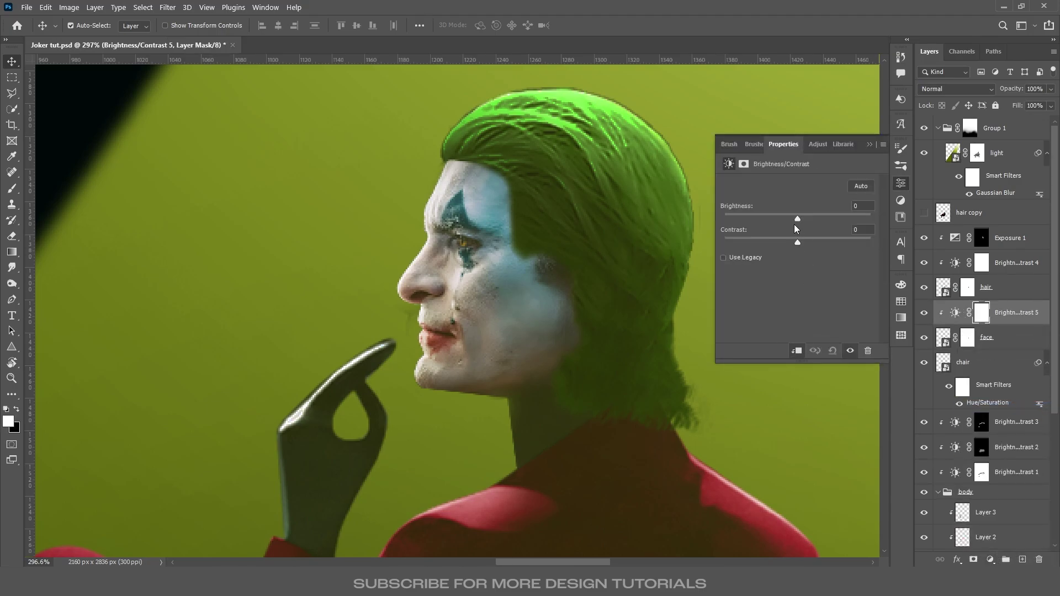
pyautogui.moveTo(794, 218); pyautogui.dragTo(737, 226)
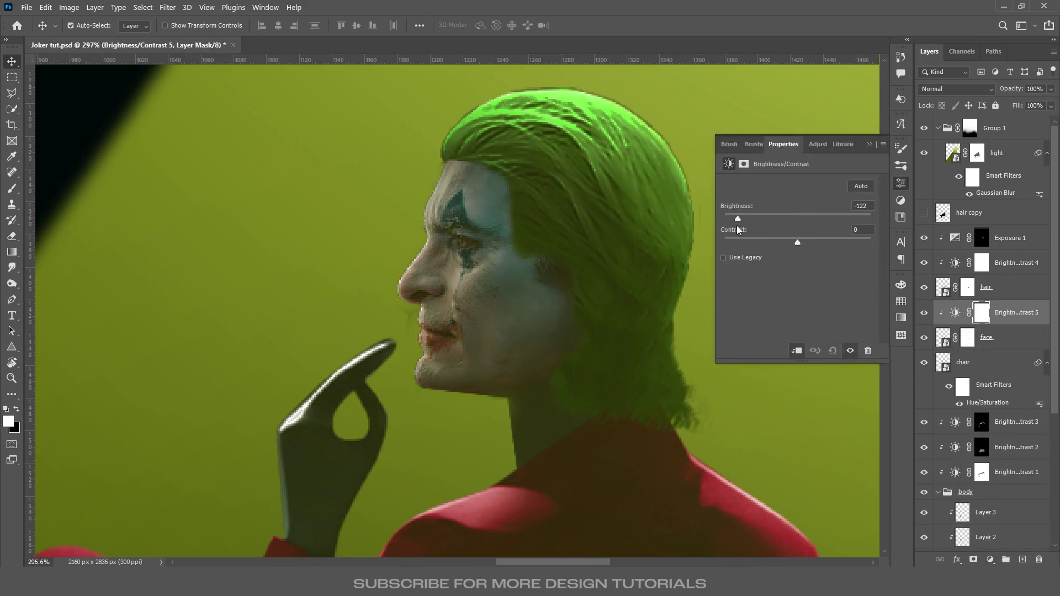
pyautogui.click(869, 145)
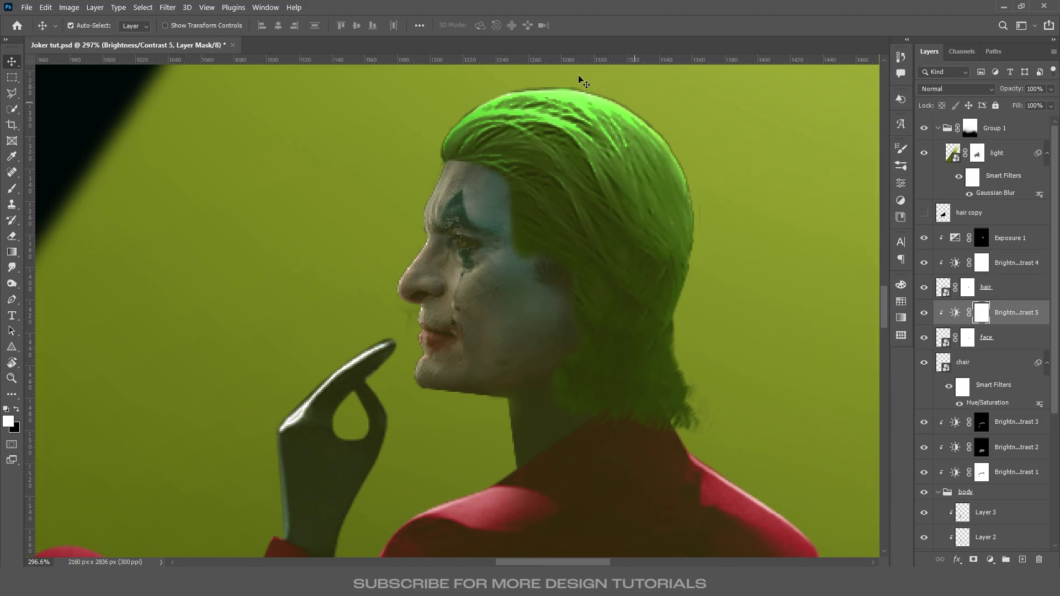
# - Clip an Exposure adjustment to the face above its Brightness/Contrast adjustment and set the exposure to -2.39
pyautogui.click(989, 560)
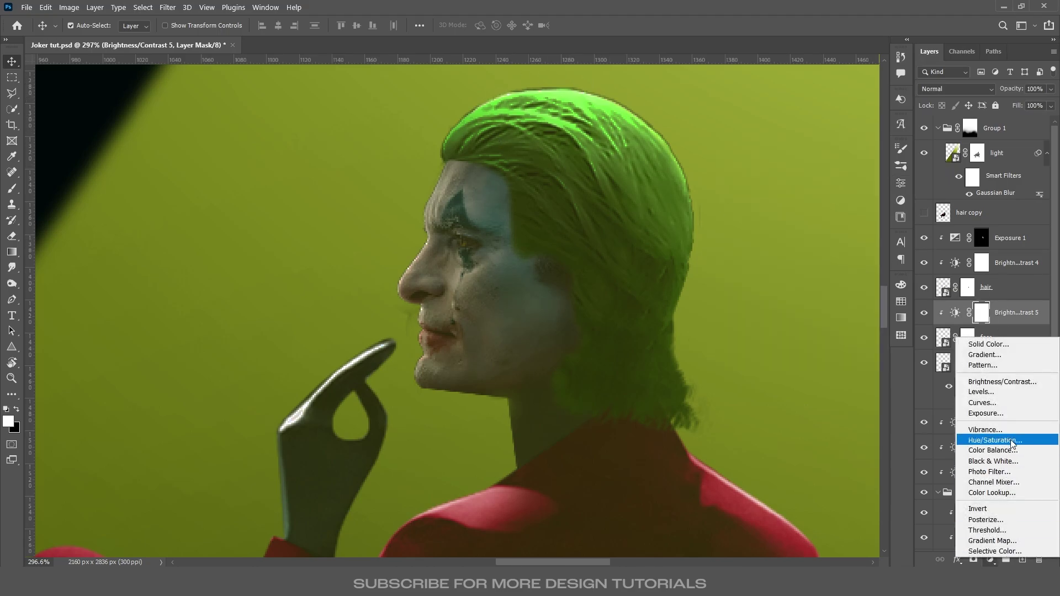
pyautogui.click(998, 412)
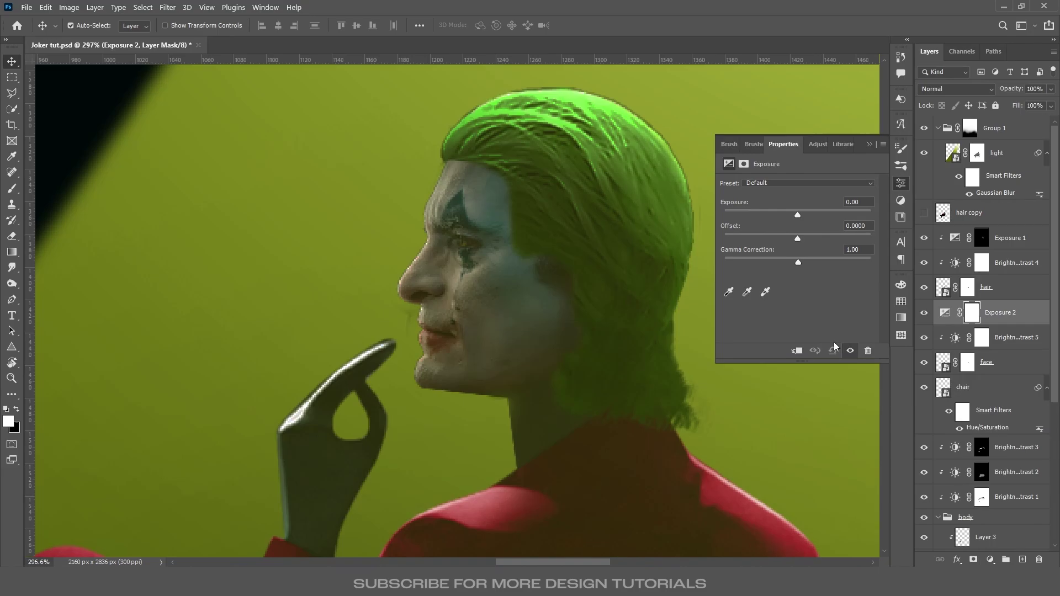
pyautogui.click(796, 352)
pyautogui.moveTo(797, 214); pyautogui.dragTo(773, 219)
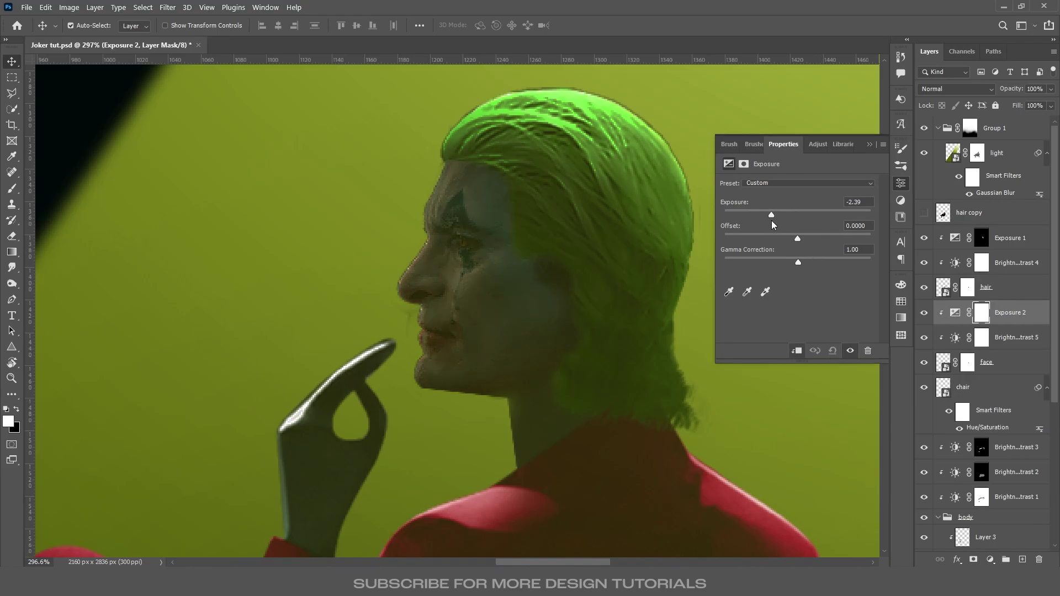
pyautogui.hotkey('ctrl', '0')
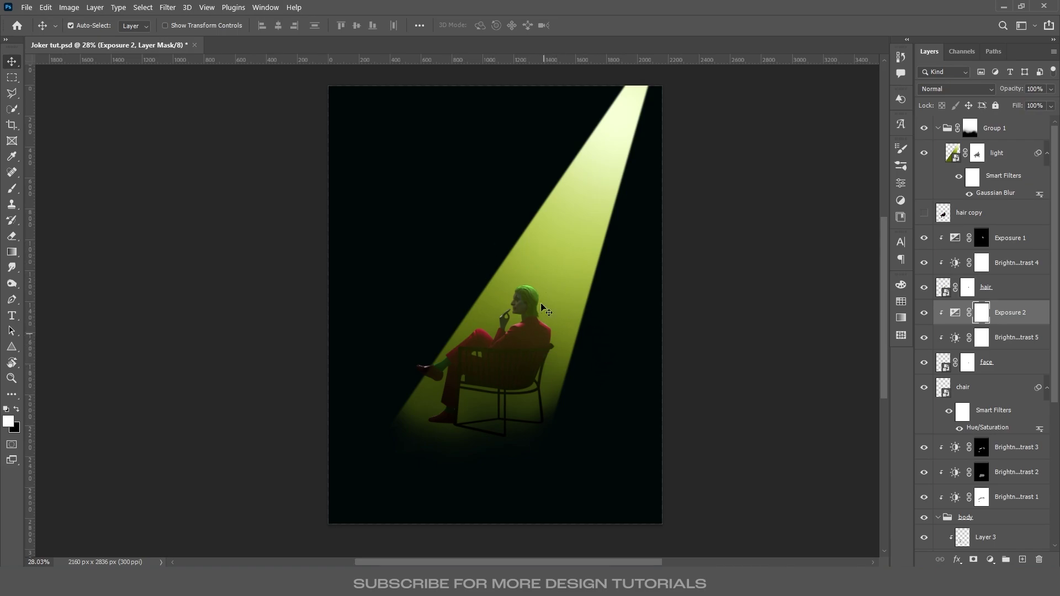
# - Lighten the face's profile from forehead to chin by painting black on its Exposure mask with a soft 69 px brush at 20% opacity
pyautogui.scroll(10, 519, 307)
pyautogui.press('e')
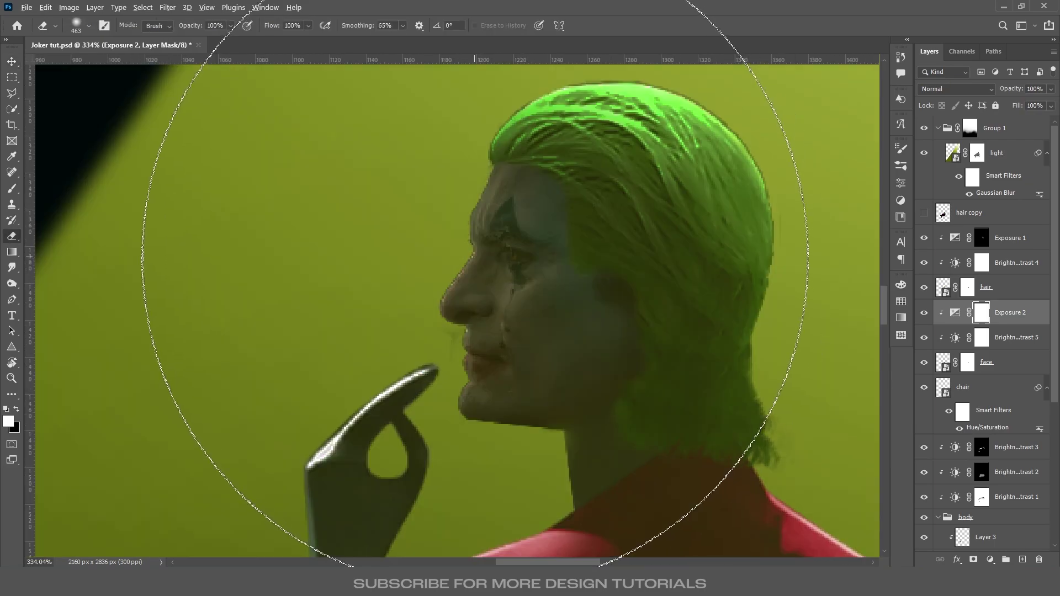
pyautogui.moveTo(537, 206)
pyautogui.mouseDown()
pyautogui.moveTo(334, 253)
pyautogui.moveTo(444, 214)
pyautogui.mouseUp()
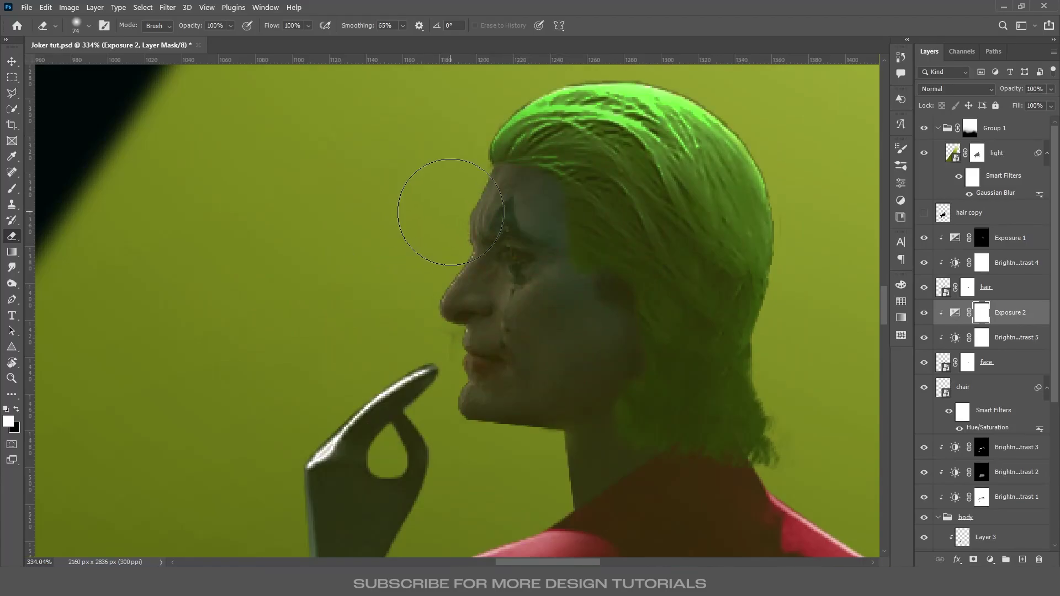
pyautogui.press('3')
pyautogui.press('b')
pyautogui.press('x')
pyautogui.moveTo(461, 182)
pyautogui.mouseDown()
pyautogui.moveTo(427, 249)
pyautogui.moveTo(411, 306)
pyautogui.moveTo(434, 261)
pyautogui.moveTo(407, 313)
pyautogui.moveTo(424, 314)
pyautogui.moveTo(443, 376)
pyautogui.moveTo(452, 409)
pyautogui.moveTo(439, 420)
pyautogui.moveTo(436, 345)
pyautogui.moveTo(472, 198)
pyautogui.moveTo(456, 229)
pyautogui.moveTo(436, 371)
pyautogui.mouseUp()
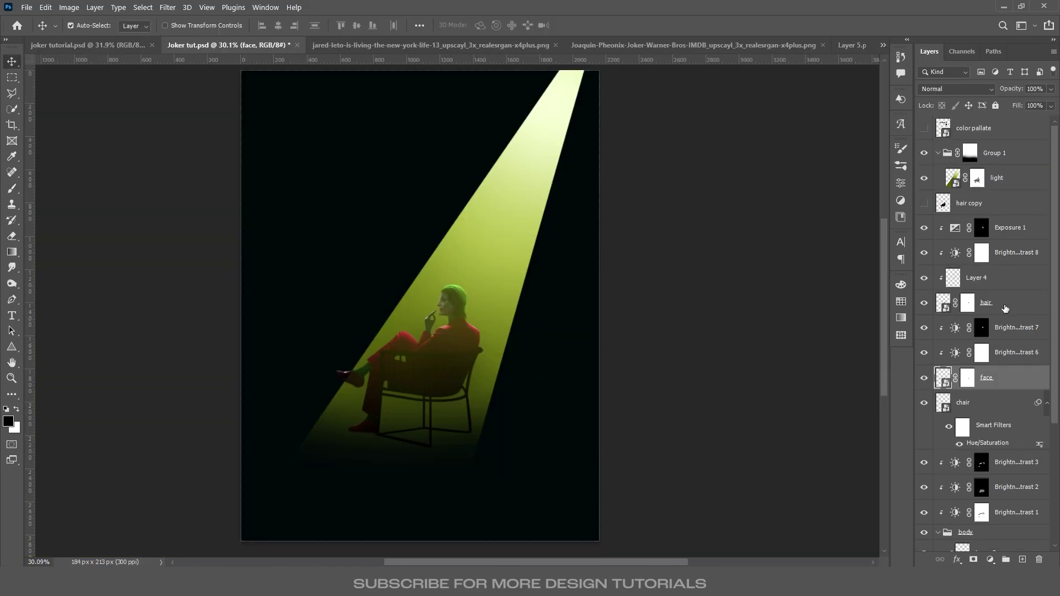
# - Group the hair layer with its clipped layers, and group the face with its adjustments and the chair in a second group
pyautogui.click(1005, 308)
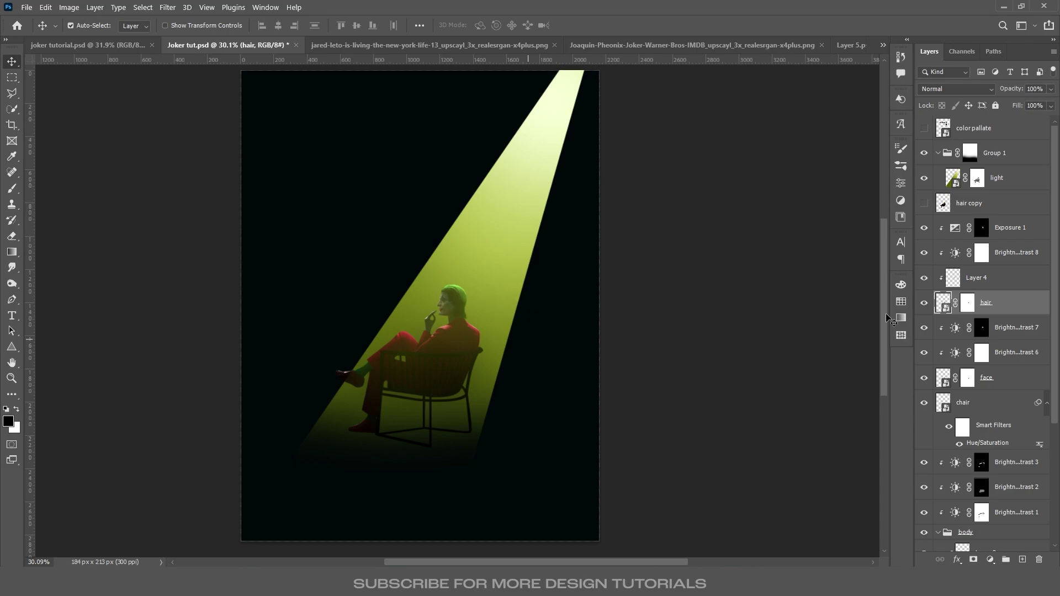
pyautogui.keyDown('shift'); pyautogui.click(1010, 232); pyautogui.keyUp('shift')
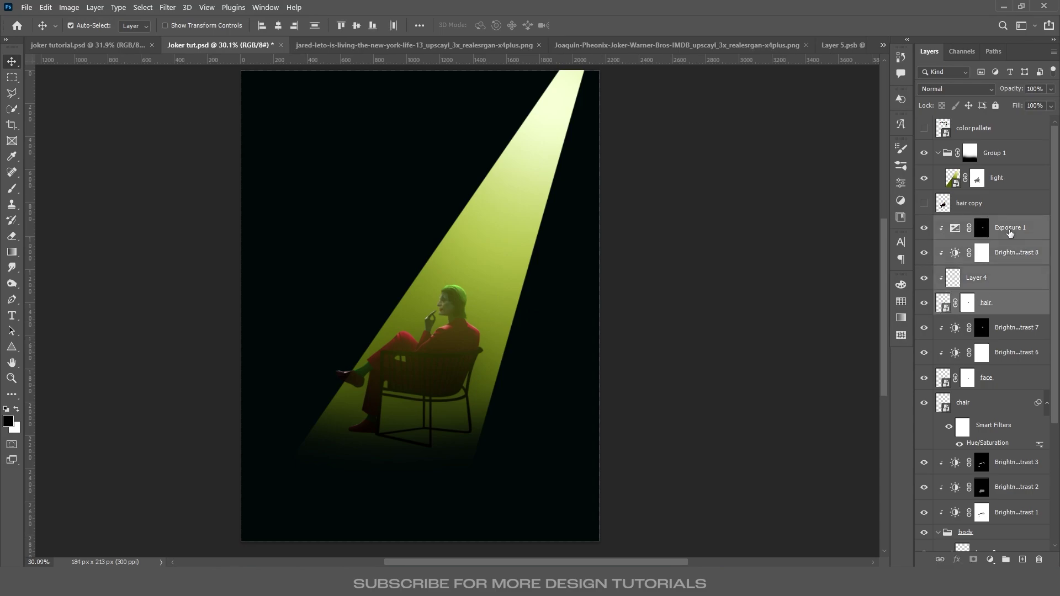
pyautogui.hotkey('ctrl', 'g')
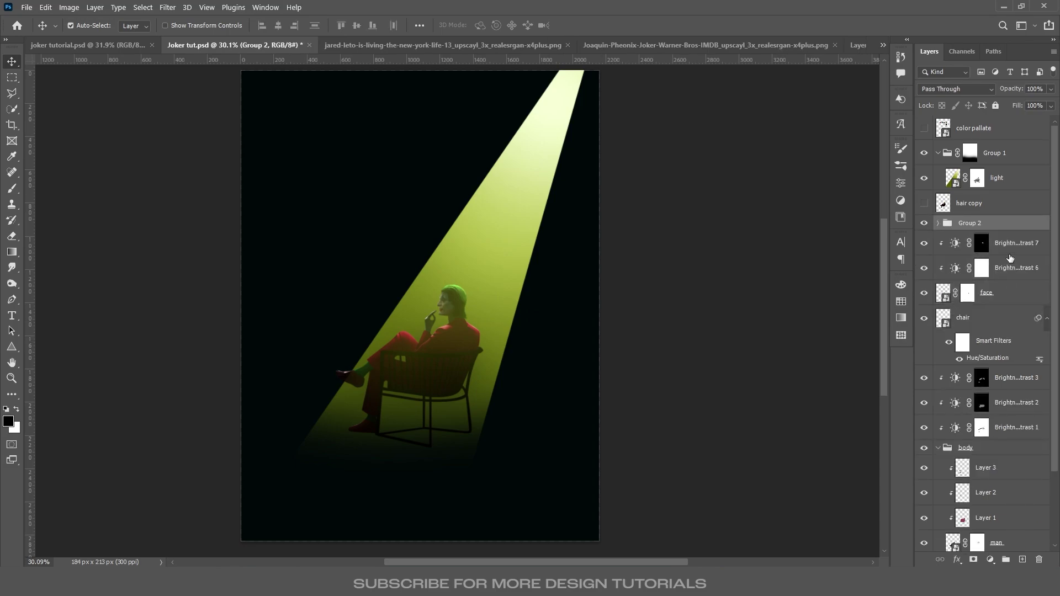
pyautogui.click(1009, 250)
pyautogui.keyDown('shift'); pyautogui.click(1001, 327); pyautogui.keyUp('shift')
pyautogui.hotkey('ctrl', 'g')
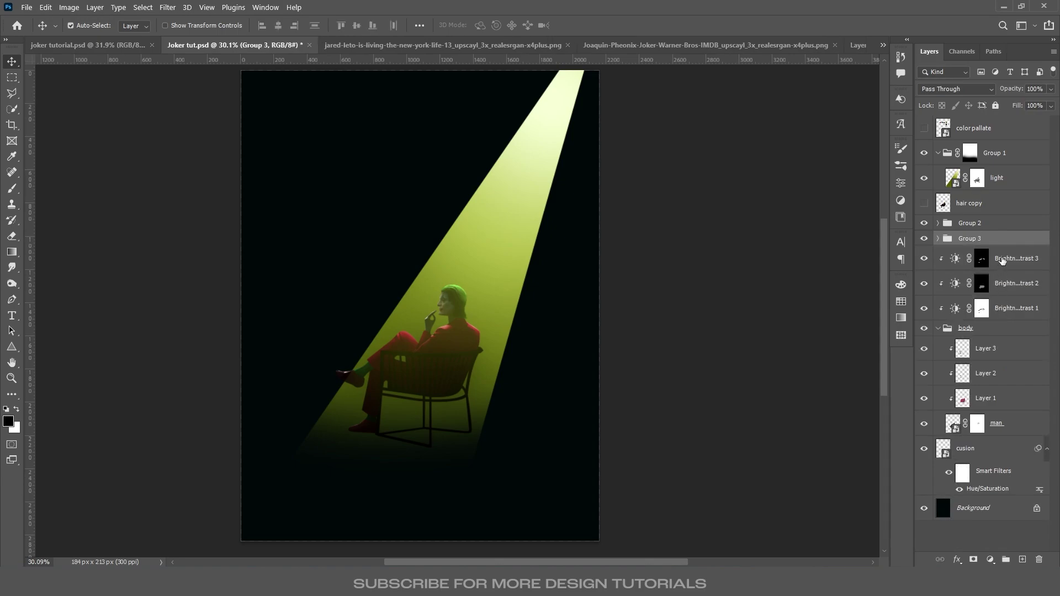
# - Group the body group, its three Brightness/Contrast adjustments and the cusion layer together
pyautogui.click(1000, 261)
pyautogui.keyDown('shift'); pyautogui.click(1000, 329); pyautogui.keyUp('shift')
pyautogui.keyDown('shift'); pyautogui.click(997, 348); pyautogui.keyUp('shift')
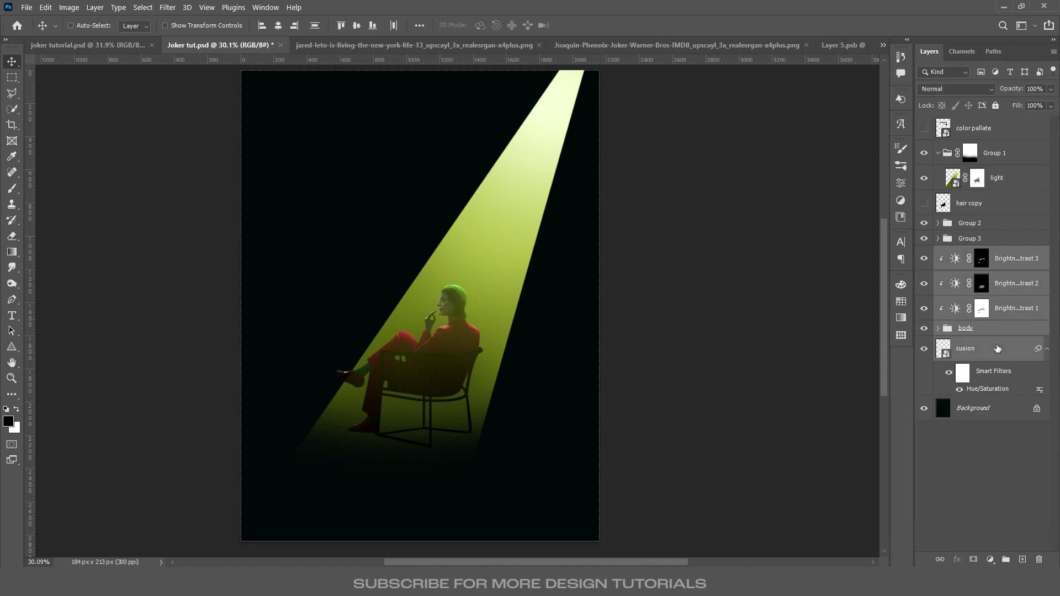
pyautogui.hotkey('ctrl', 'g')
pyautogui.click(970, 315)
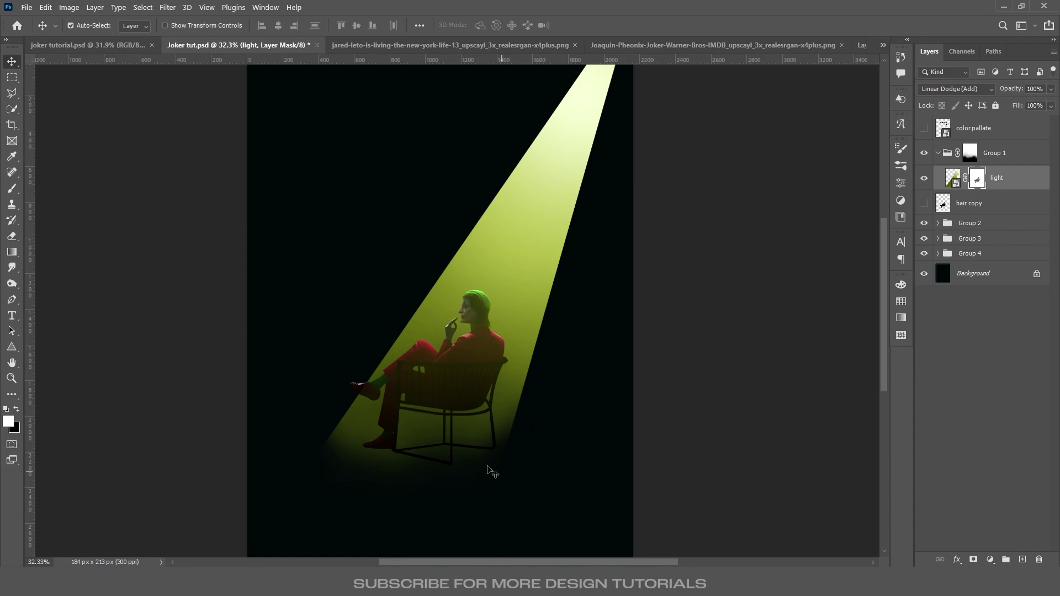
# - On a new layer above the background, stamp a flattened 991 px yellow-green brush ellipse beneath the shoe and chair as a floor light
pyautogui.click(989, 274)
pyautogui.click(1023, 561)
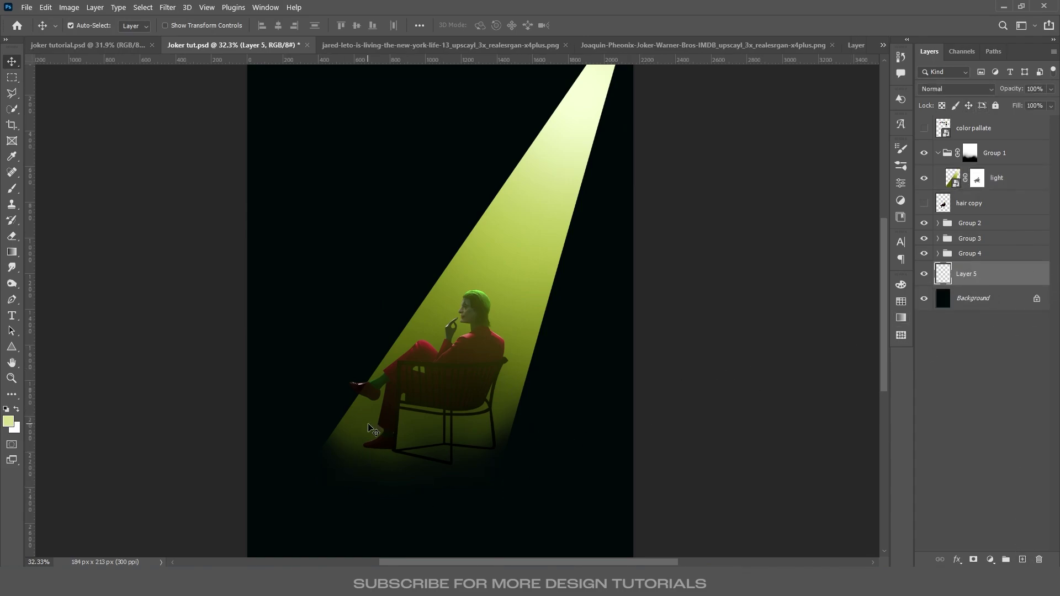
pyautogui.press('b')
pyautogui.rightClick(467, 345)
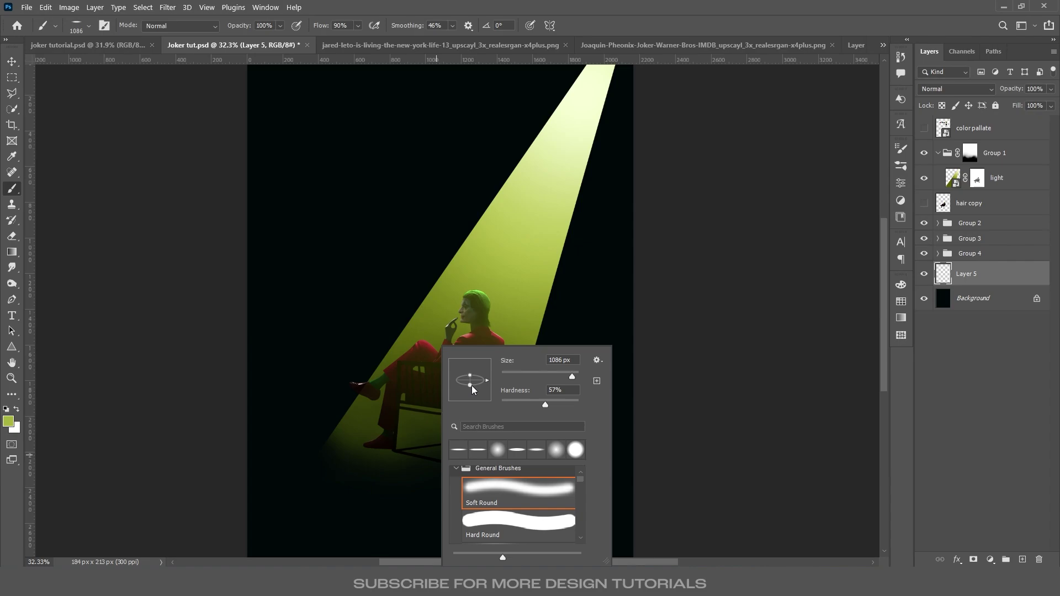
pyautogui.click(421, 462)
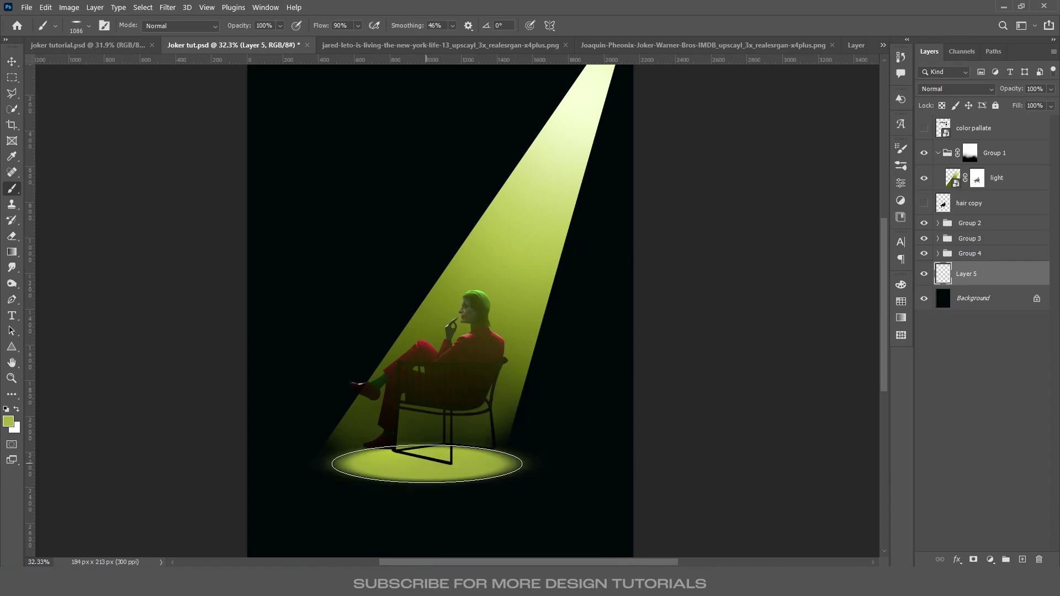
pyautogui.hotkey('ctrl', 'z')
pyautogui.rightClick(429, 451)
pyautogui.moveTo(419, 451); pyautogui.dragTo(411, 455)
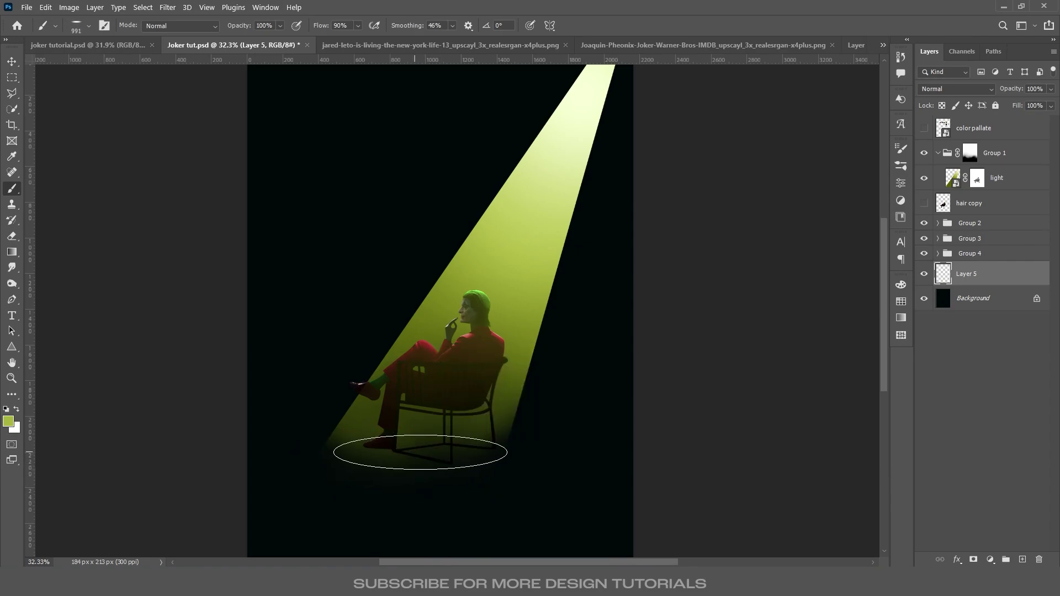
pyautogui.click(415, 452)
pyautogui.press('v')
pyautogui.moveTo(470, 481)
pyautogui.mouseDown()
pyautogui.moveTo(499, 492)
pyautogui.moveTo(487, 484)
pyautogui.mouseUp()
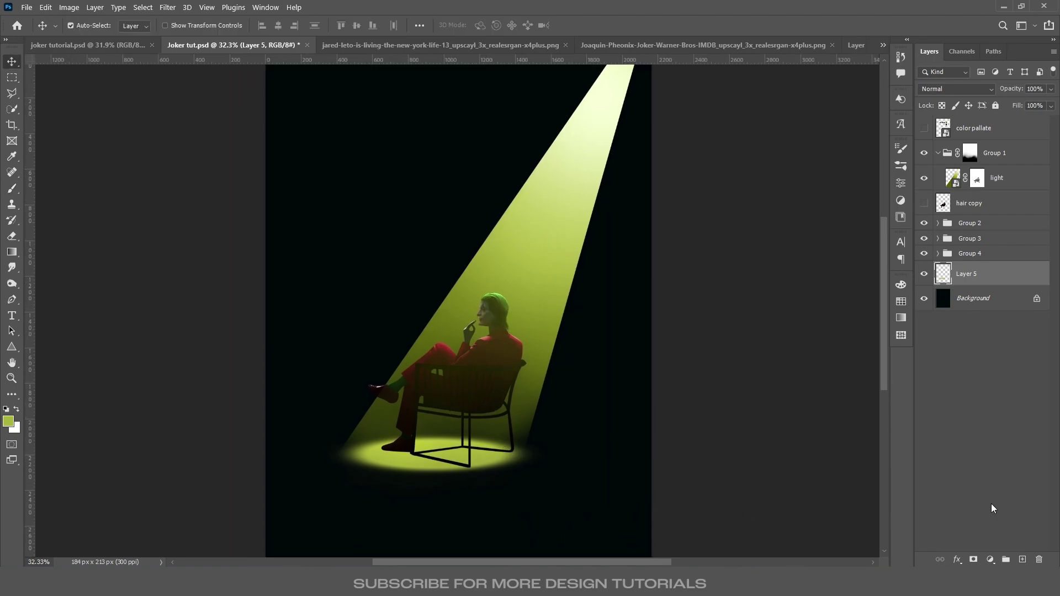
# - Add a layer above the floor light and outline a polygonal shadow selection from the front shoe past the rear chair legs
pyautogui.click(1022, 560)
pyautogui.scroll(1, 454, 475)
pyautogui.press('l')
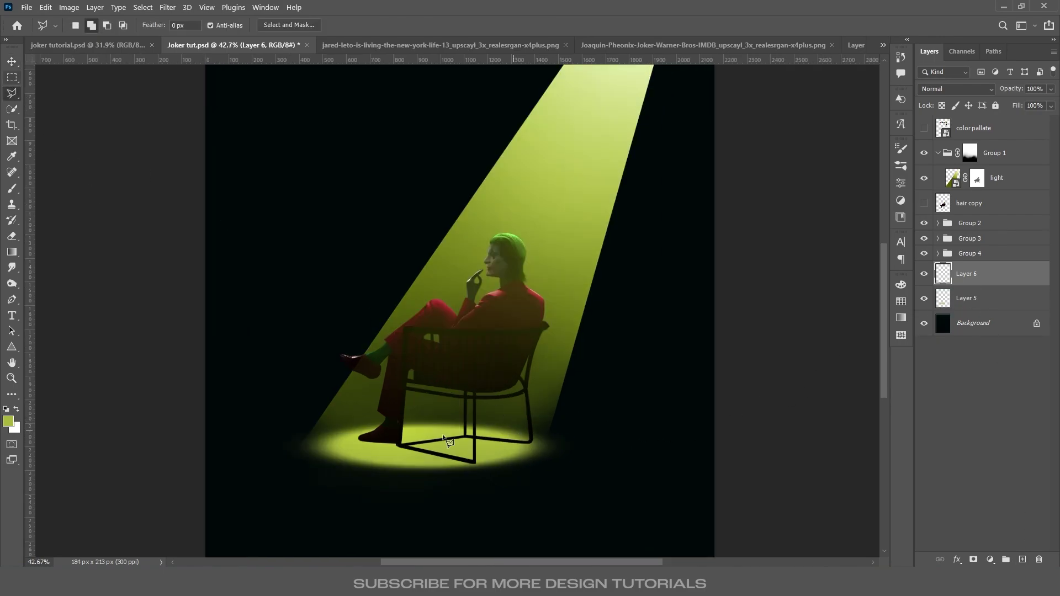
pyautogui.click(363, 441)
pyautogui.click(475, 466)
pyautogui.click(535, 477)
pyautogui.click(607, 462)
pyautogui.click(530, 443)
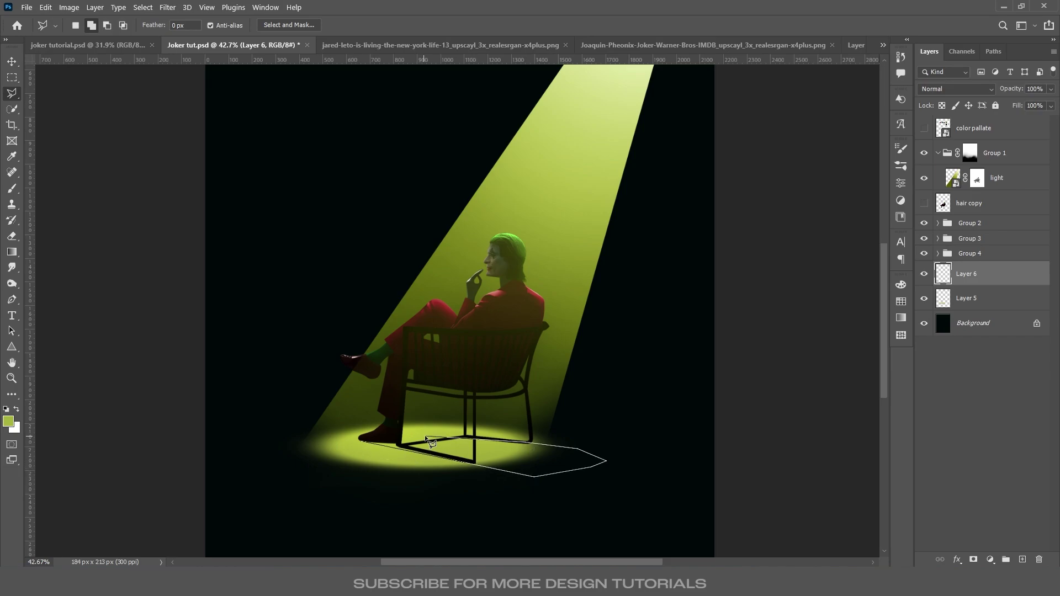
pyautogui.click(398, 430)
pyautogui.click(362, 438)
# - Paint the shadow selection black with the flattened 761 px brush at 100% opacity and clear the selection
pyautogui.press('b')
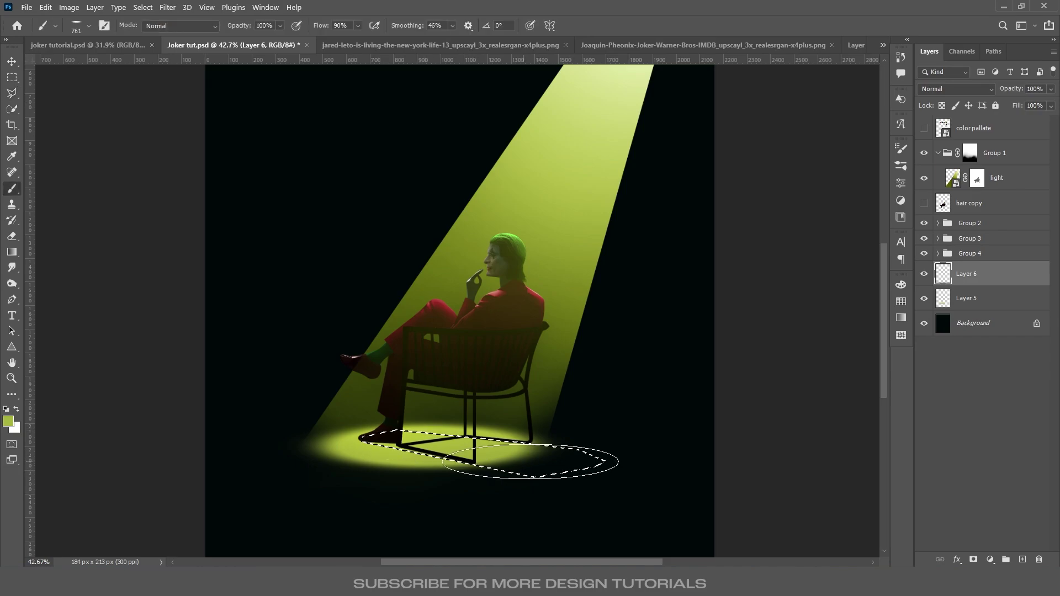
pyautogui.press('d')
pyautogui.moveTo(638, 407); pyautogui.dragTo(635, 407)
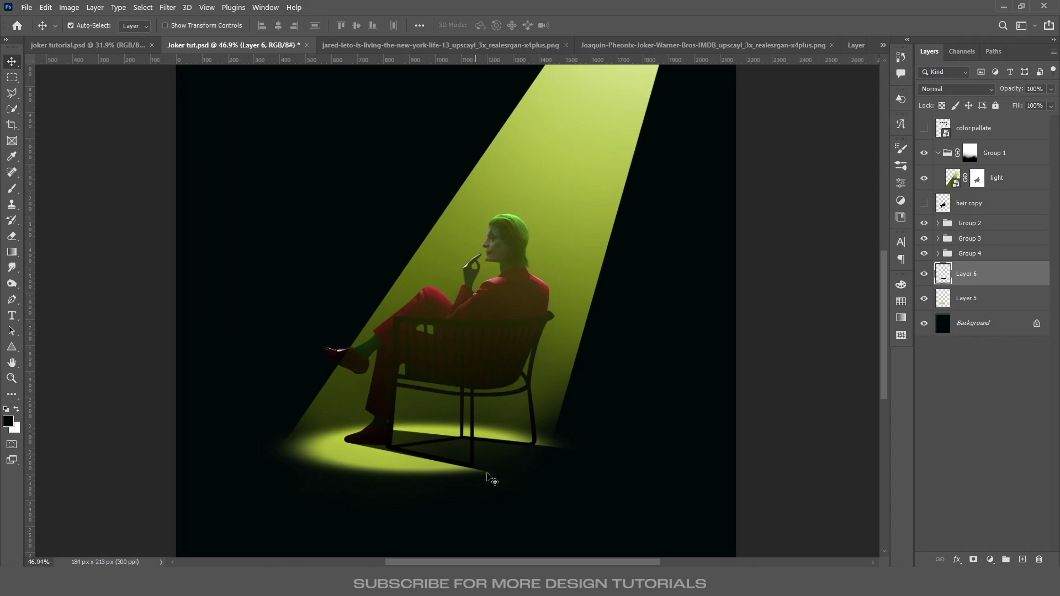
# - Convert the black shadow layer to a smart object and soften its edges with a low-radius Gaussian Blur
pyautogui.rightClick(997, 272)
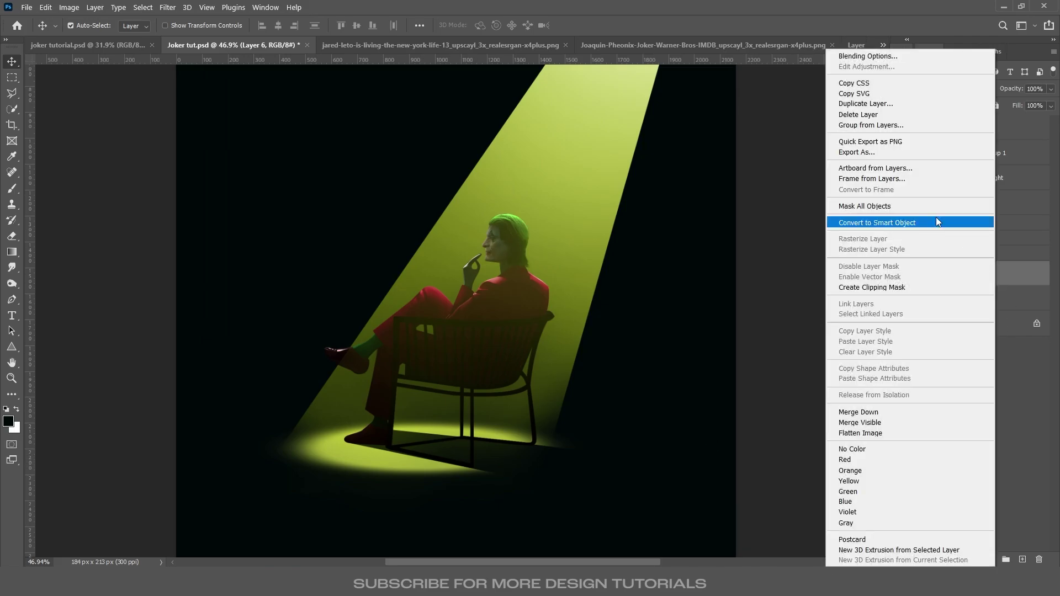
pyautogui.click(904, 223)
pyautogui.click(168, 8)
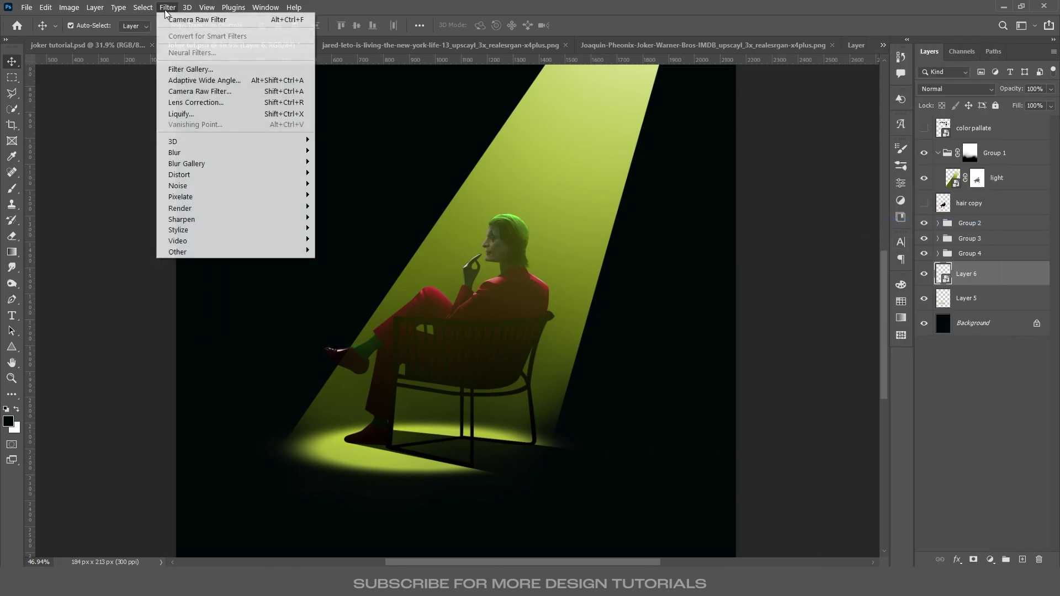
pyautogui.moveTo(221, 158)
pyautogui.click(351, 196)
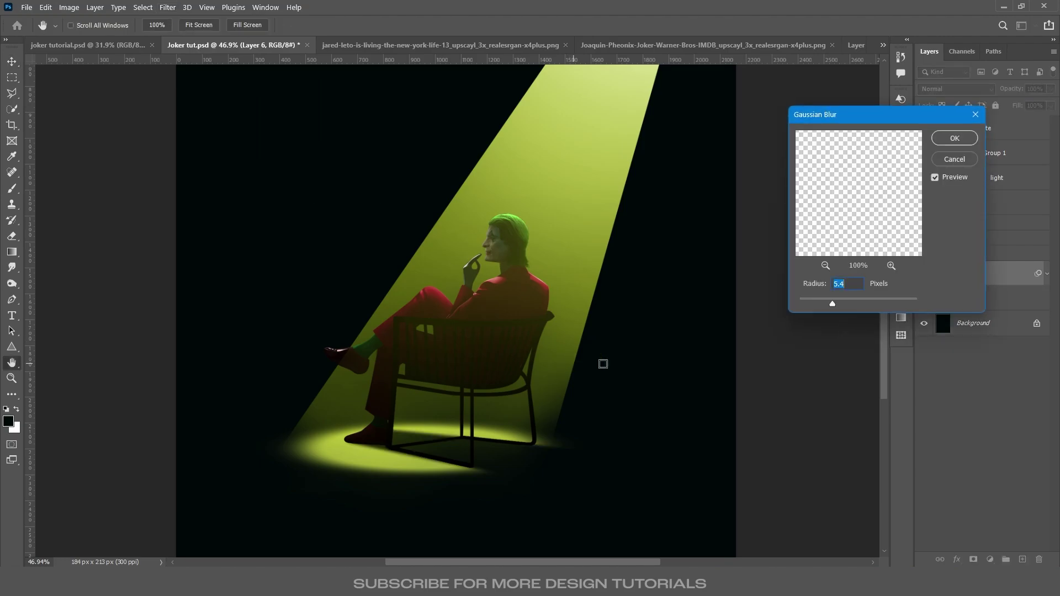
pyautogui.moveTo(832, 302); pyautogui.dragTo(822, 301)
pyautogui.click(954, 138)
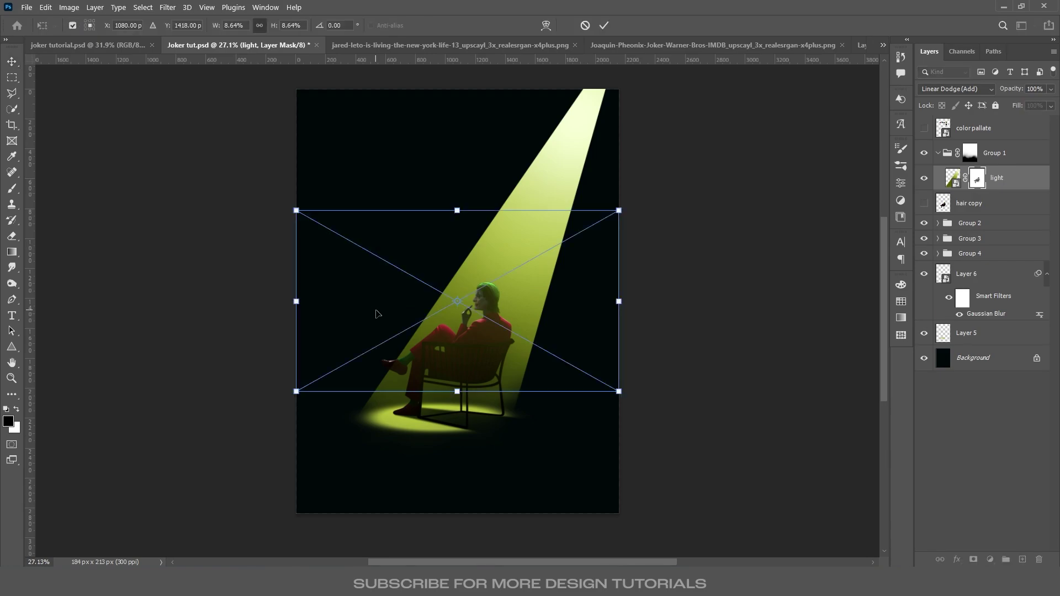
# - Place the empty_room1 image directly above the background and enlarge it until it fills the canvas, with its floor beneath the chair
pyautogui.moveTo(1006, 187); pyautogui.dragTo(980, 366)
pyautogui.hotkey('ctrl', 't')
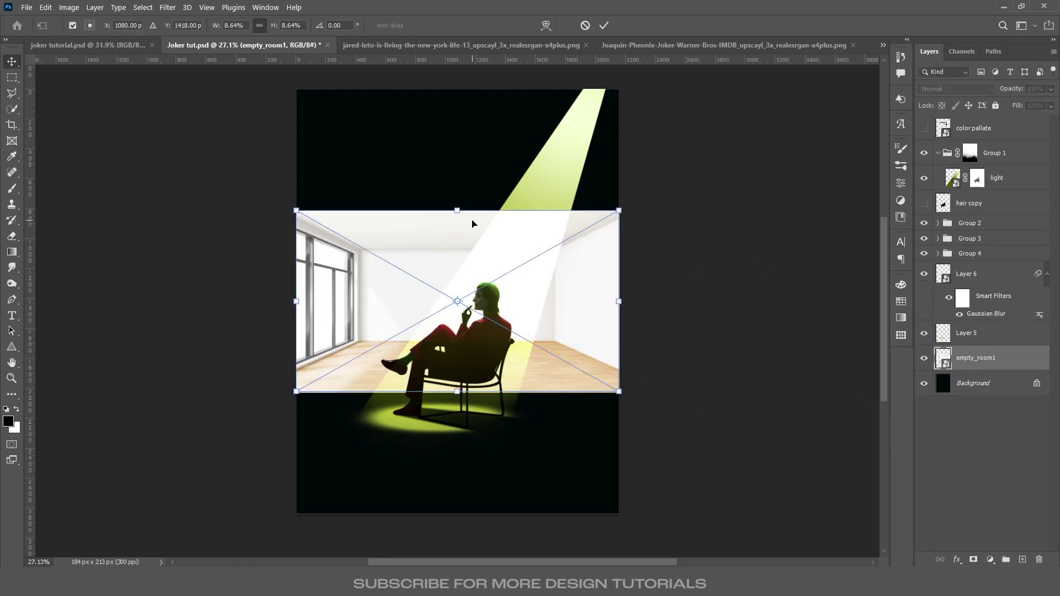
pyautogui.moveTo(473, 212); pyautogui.dragTo(524, 142)
pyautogui.press('Return')
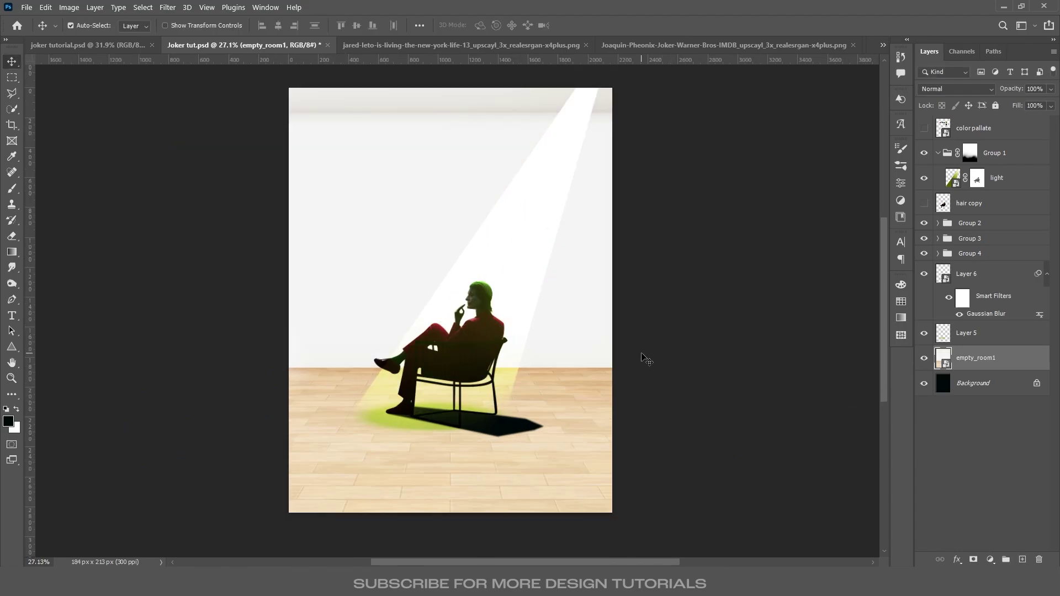
# - Mask the empty_room1 layer so only its wooden floor shows, and set its blend mode to Color Dodge
pyautogui.press('m')
pyautogui.moveTo(288, 370); pyautogui.dragTo(614, 552)
pyautogui.click(973, 559)
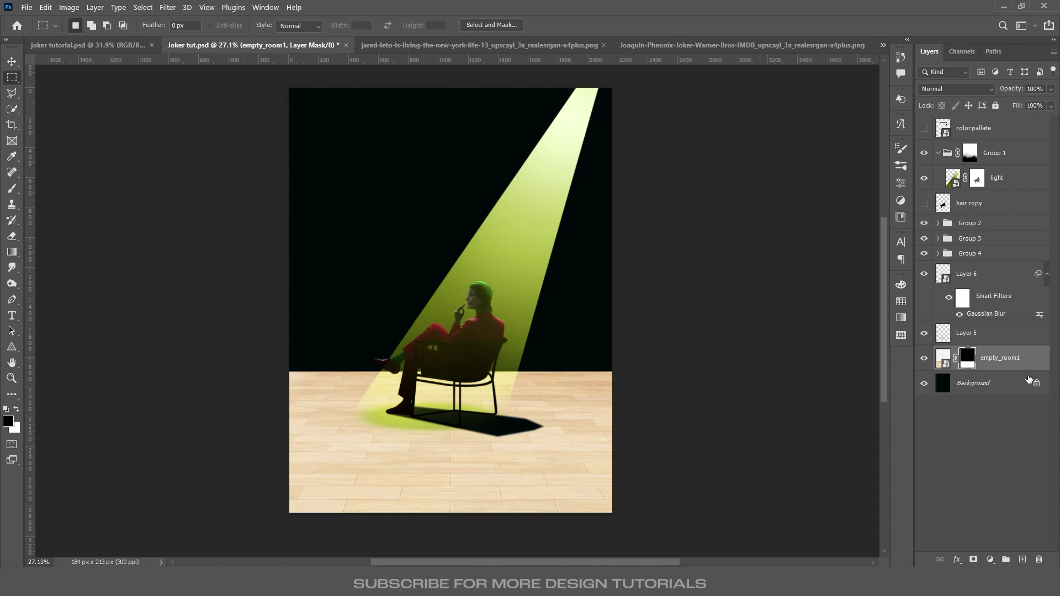
pyautogui.click(950, 90)
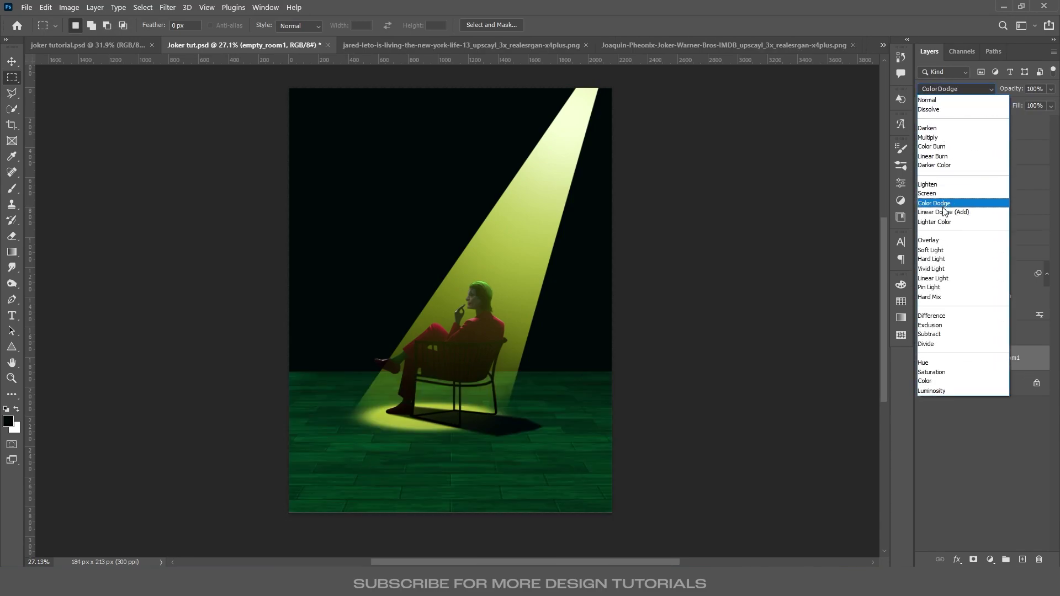
pyautogui.click(942, 205)
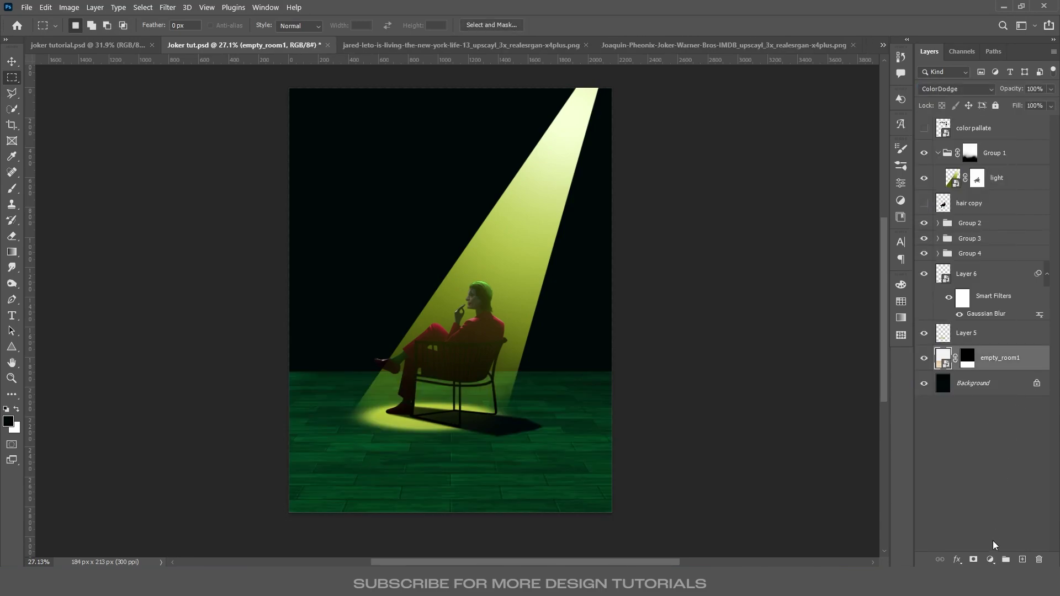
# - Clip a Brightness/Contrast adjustment to the floor layer with brightness -71 and contrast 61
pyautogui.click(991, 559)
pyautogui.click(994, 384)
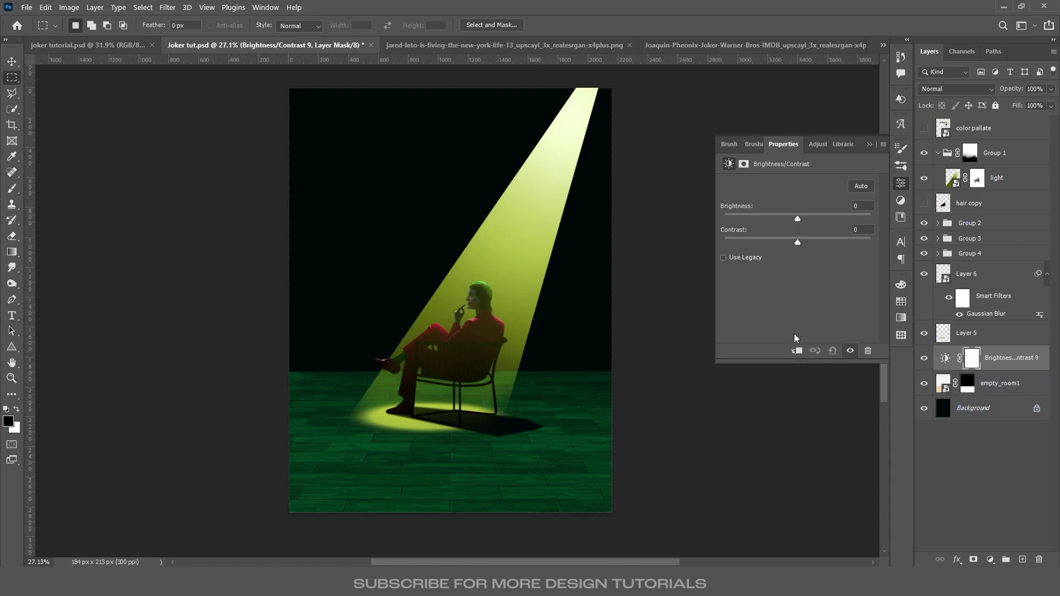
pyautogui.click(793, 352)
pyautogui.moveTo(797, 218); pyautogui.dragTo(818, 240)
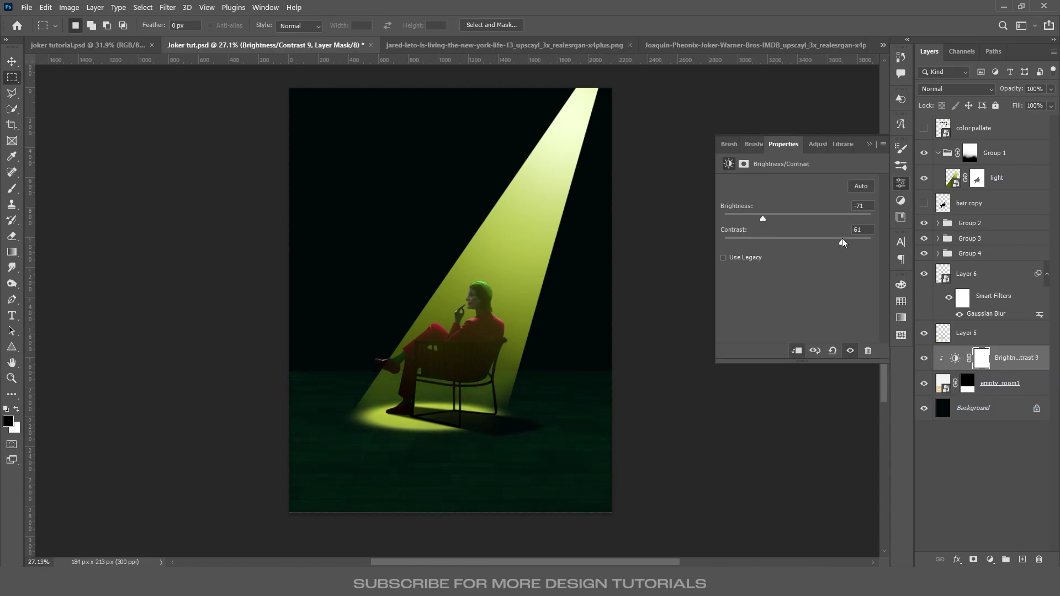
pyautogui.click(870, 144)
# - Fade the floor's hard horizon edge by painting its layer mask with a soft 568 px black brush at 100% opacity
pyautogui.click(967, 383)
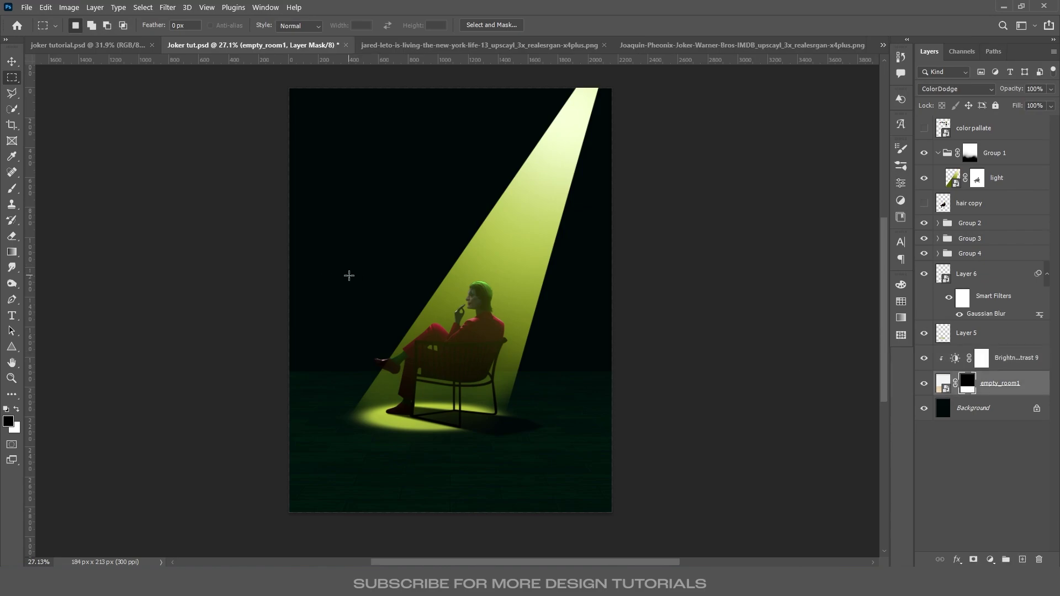
pyautogui.rightClick(349, 276)
pyautogui.press('Escape')
pyautogui.press('b')
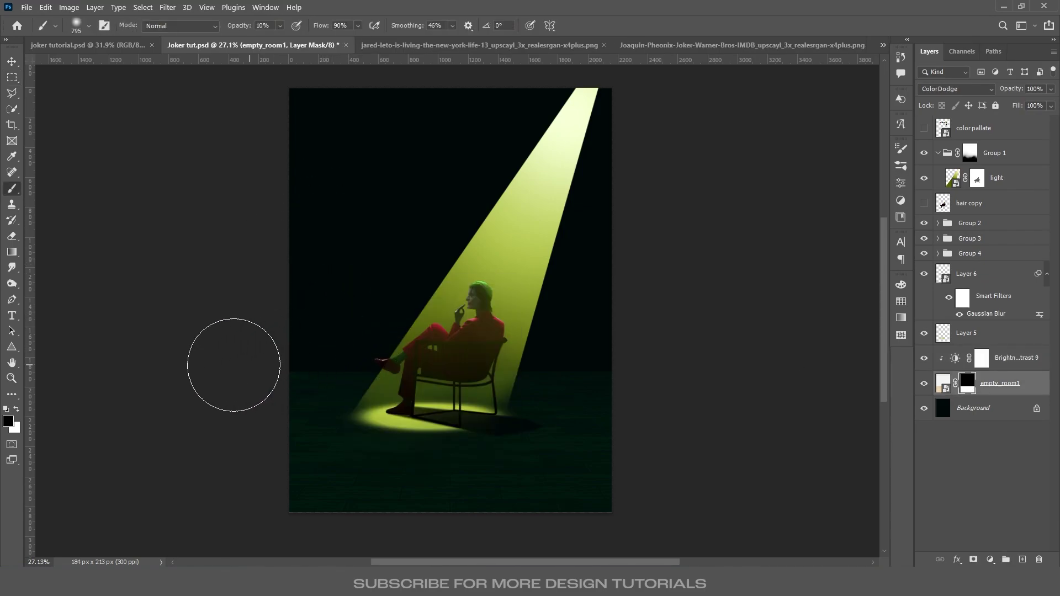
pyautogui.press('0')
pyautogui.press('[')
pyautogui.keyDown('alt'); pyautogui.moveTo(303, 359); pyautogui.dragTo(295, 359); pyautogui.keyUp('alt')
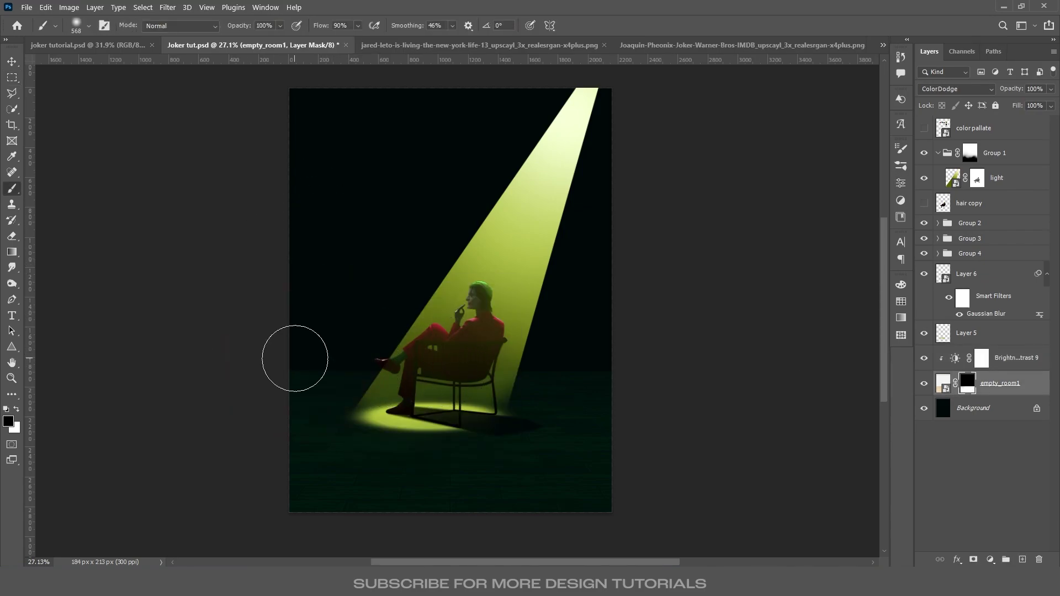
pyautogui.press('v')
# - Fully desaturate the empty_room1 floor image with a Hue/Saturation smart filter
pyautogui.click(940, 391)
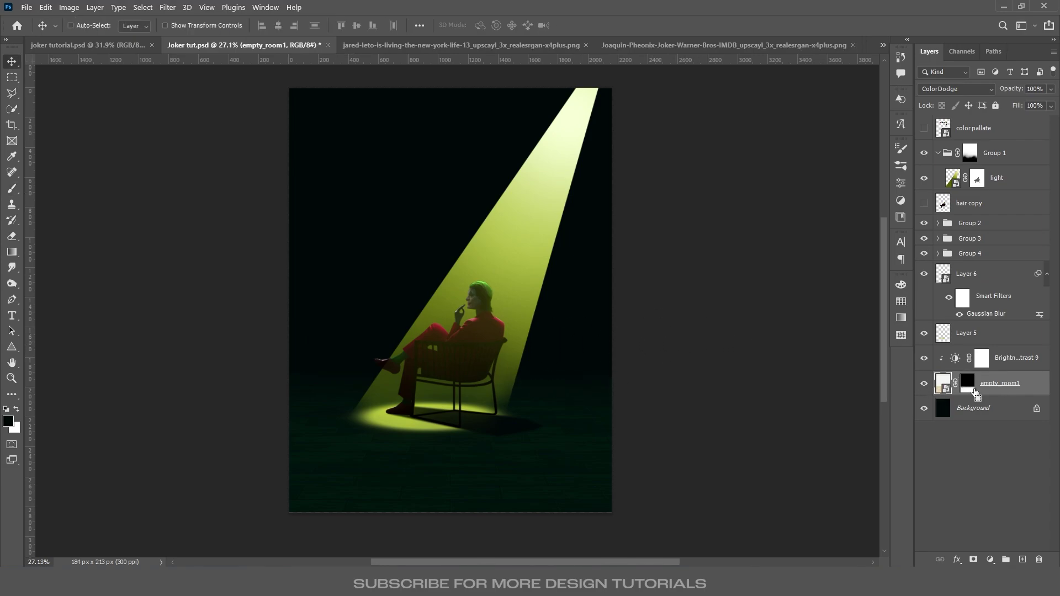
pyautogui.hotkey('ctrl', 'u')
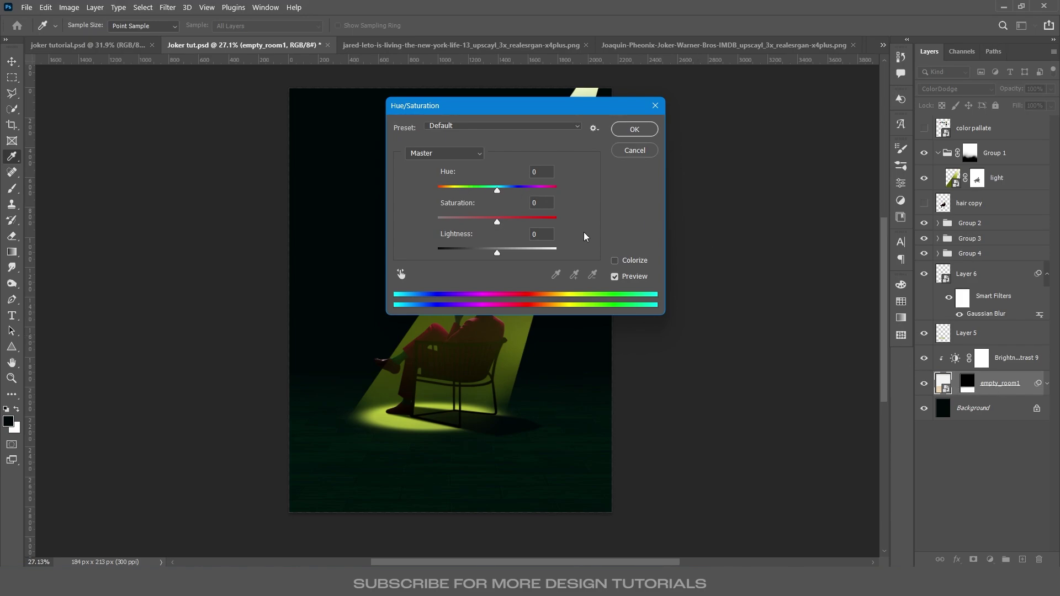
pyautogui.moveTo(497, 223); pyautogui.dragTo(390, 228)
pyautogui.click(637, 135)
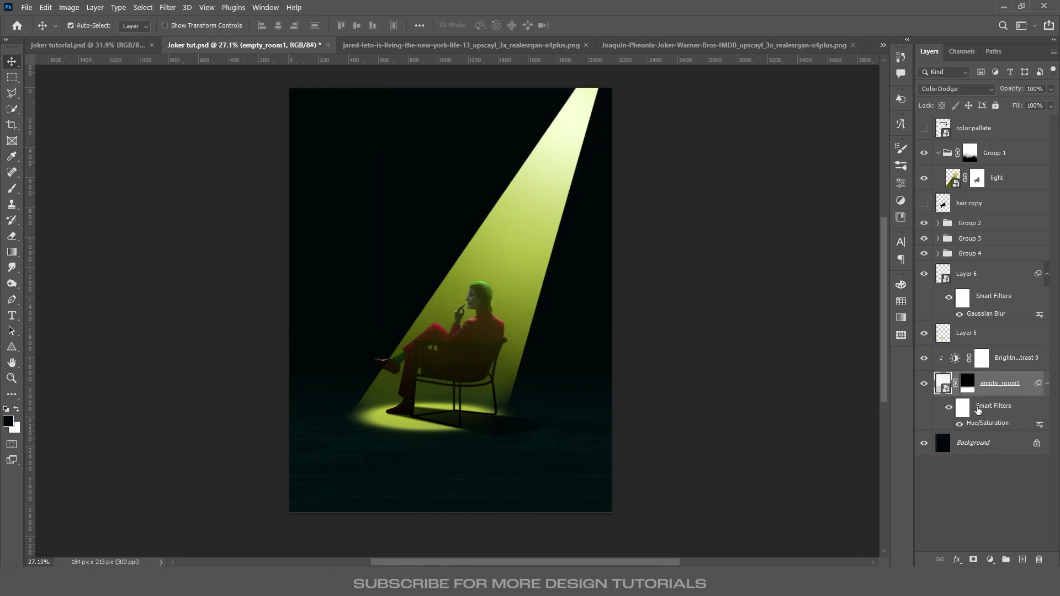
# - Convert the floor light layer to a smart object and split its Blend If underlying-layer black point to 0 / 16
pyautogui.click(997, 178)
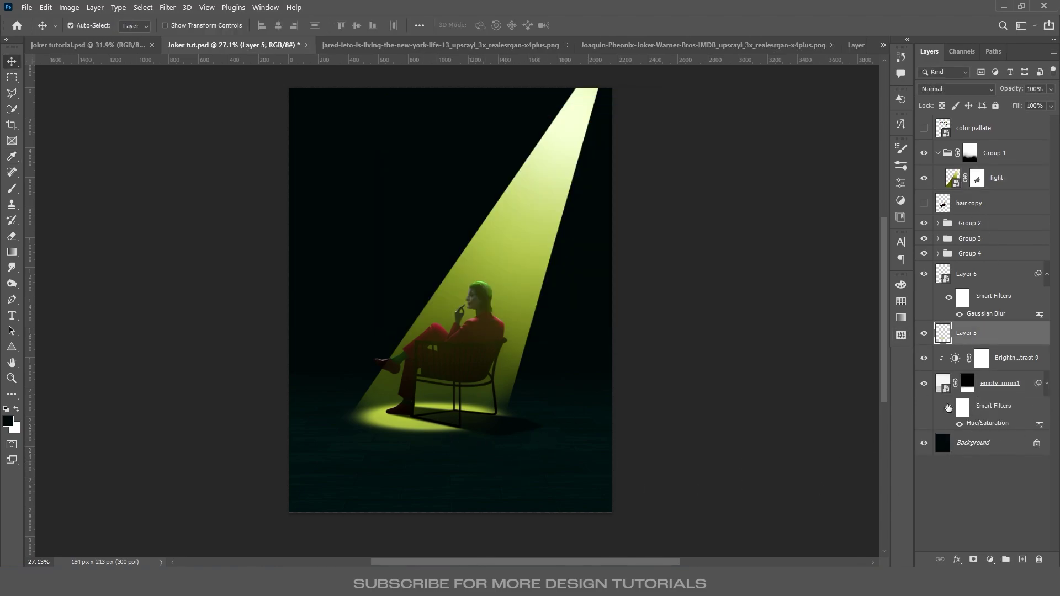
pyautogui.rightClick(1021, 339)
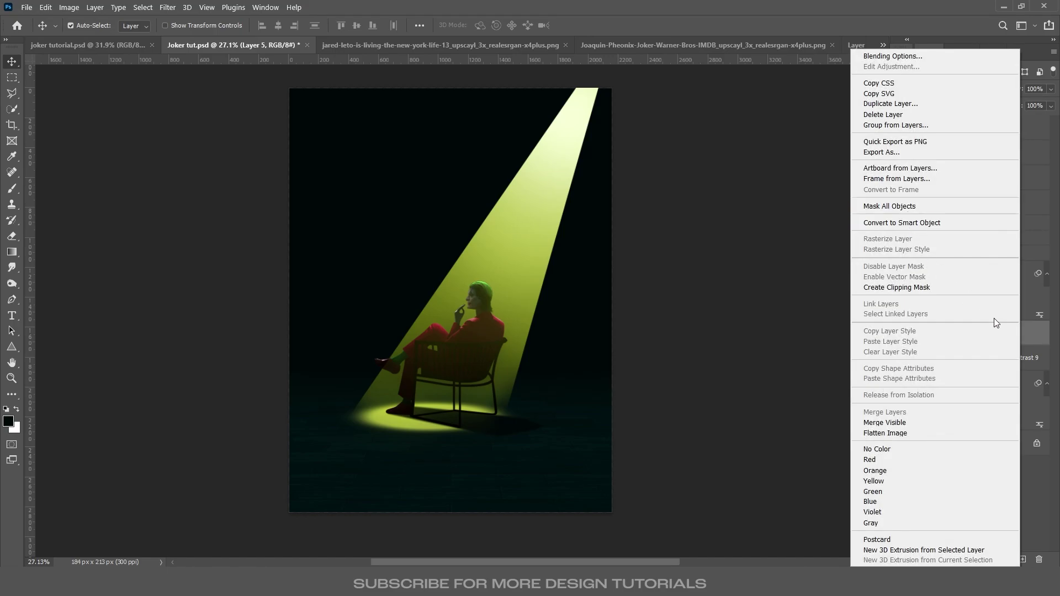
pyautogui.click(931, 224)
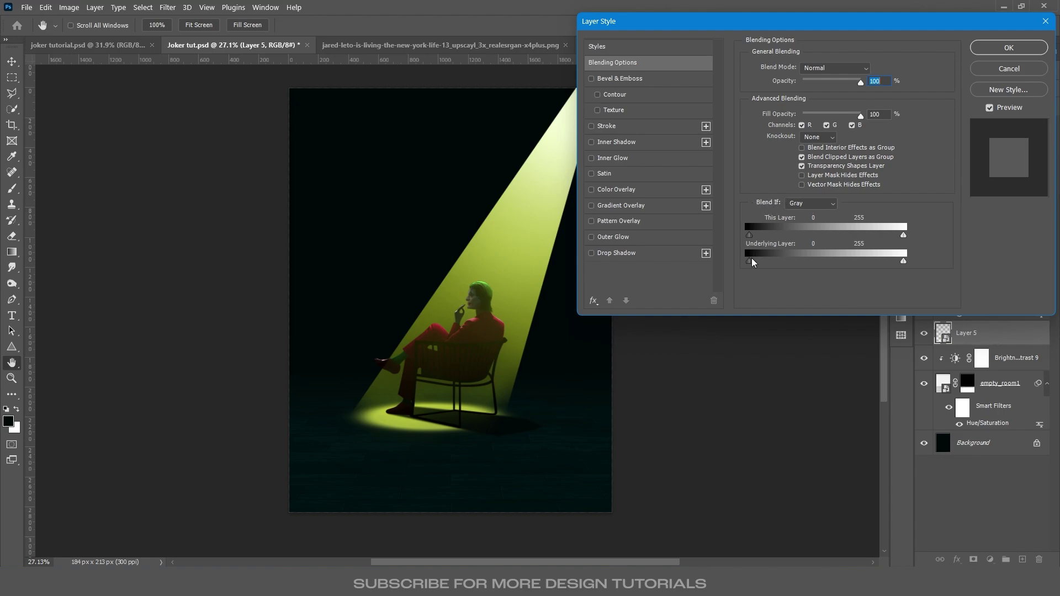
pyautogui.moveTo(750, 263); pyautogui.dragTo(757, 263)
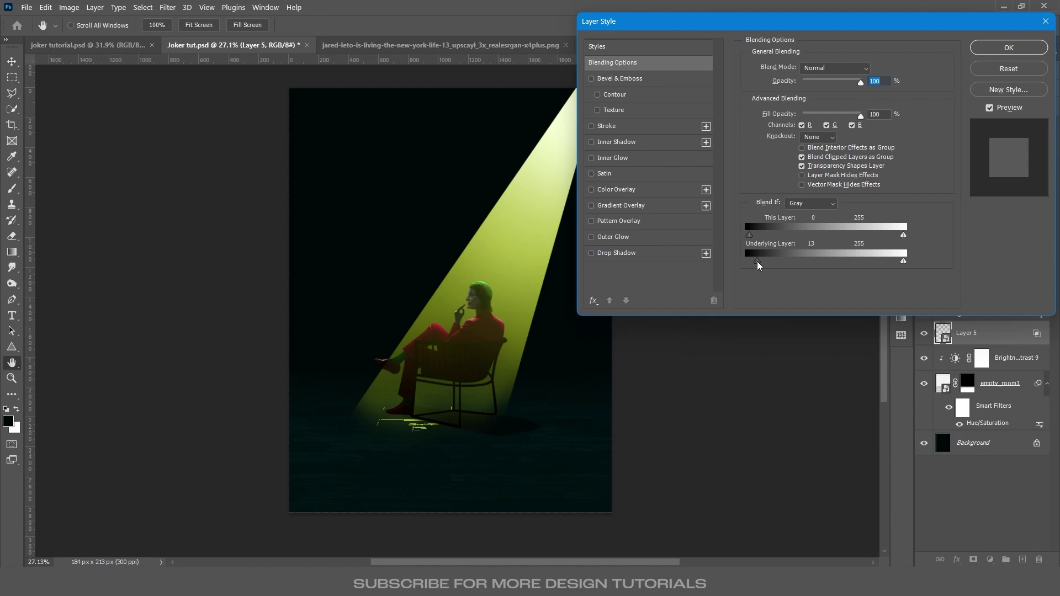
pyautogui.moveTo(757, 260); pyautogui.dragTo(750, 261)
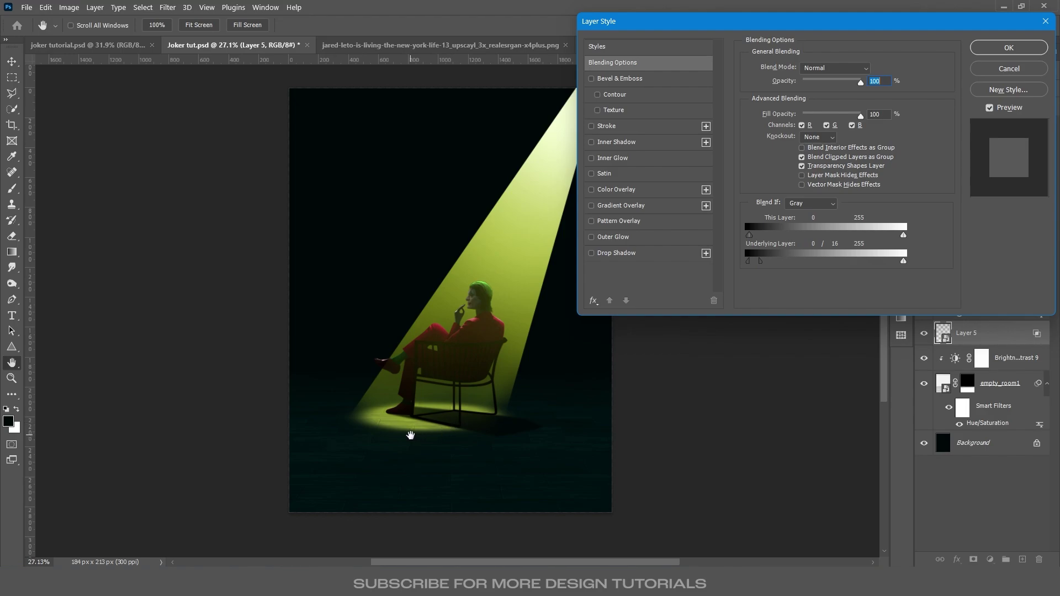
pyautogui.press('alt')
pyautogui.click(996, 47)
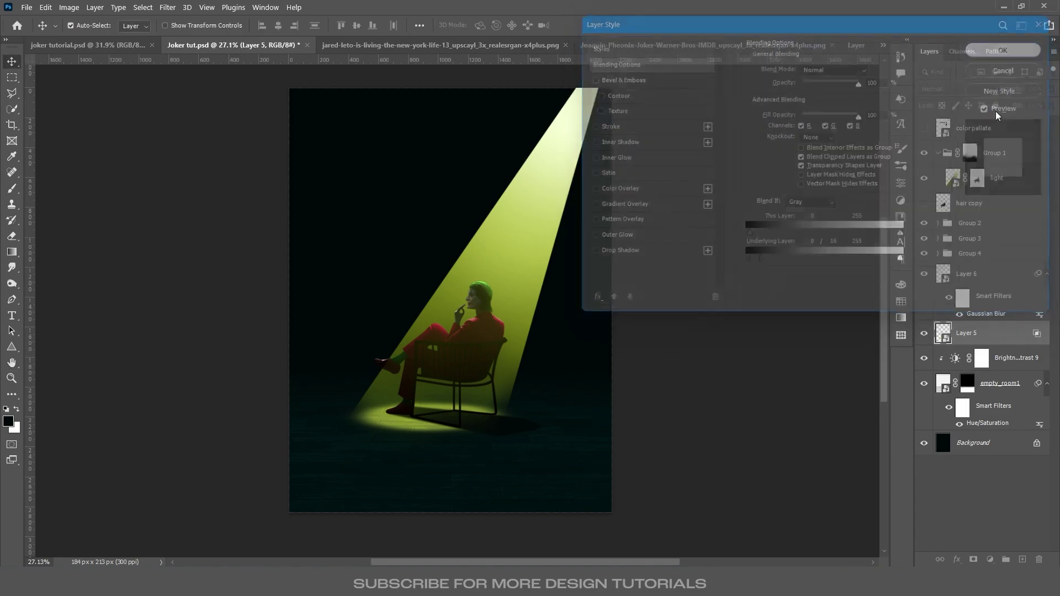
# - Add a layer mask to the shadow layer and fade out the shadow's far end with a soft 463 px eraser
pyautogui.click(979, 281)
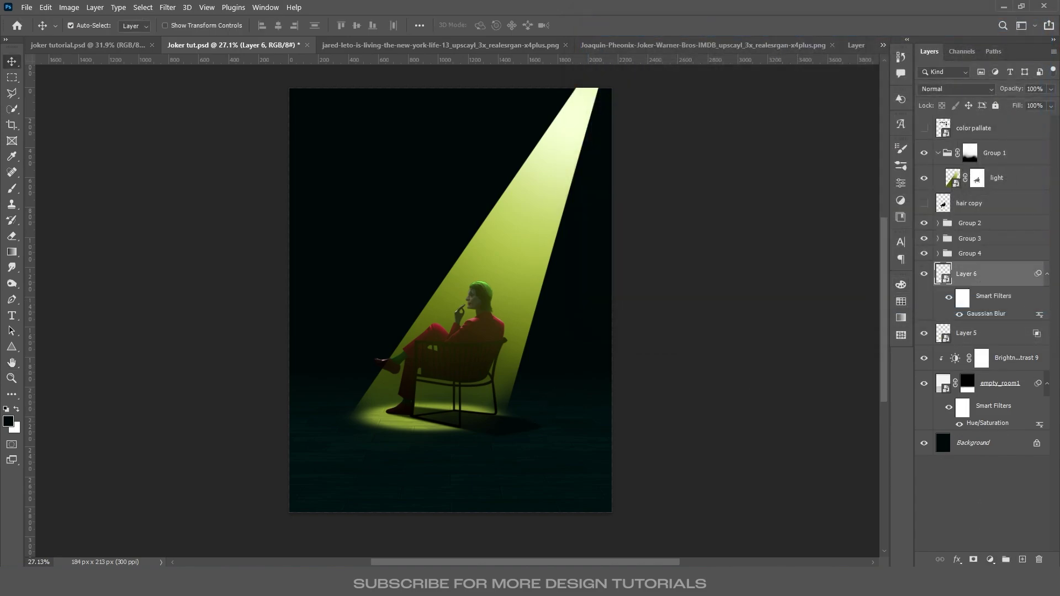
pyautogui.click(974, 559)
pyautogui.press('e')
pyautogui.press('x')
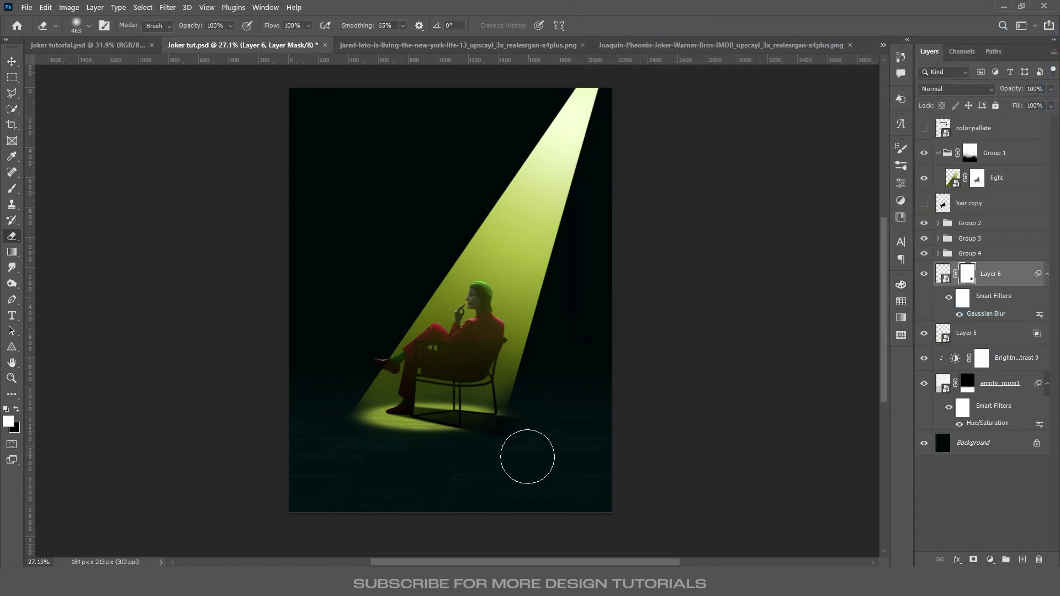
pyautogui.moveTo(527, 456)
pyautogui.mouseDown()
pyautogui.moveTo(554, 443)
pyautogui.moveTo(490, 467)
pyautogui.moveTo(534, 460)
pyautogui.mouseUp()
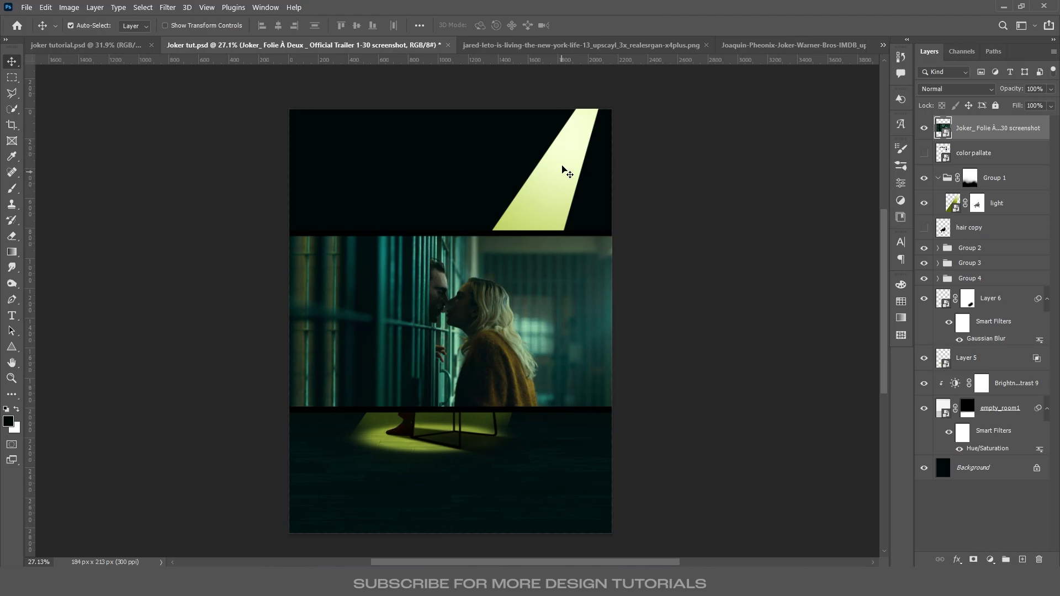
# - Move the Joker trailer still up into the beam, clip it to the light group, and set its blend mode to Luminosity
pyautogui.moveTo(488, 325); pyautogui.dragTo(559, 245)
pyautogui.moveTo(993, 128); pyautogui.dragTo(994, 162)
pyautogui.click(957, 89)
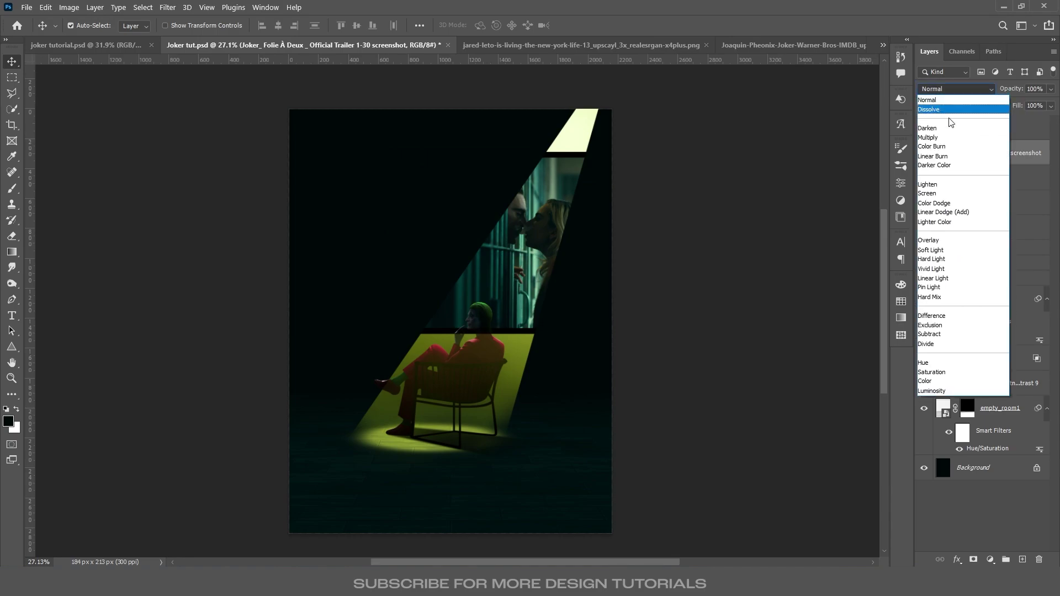
pyautogui.click(932, 391)
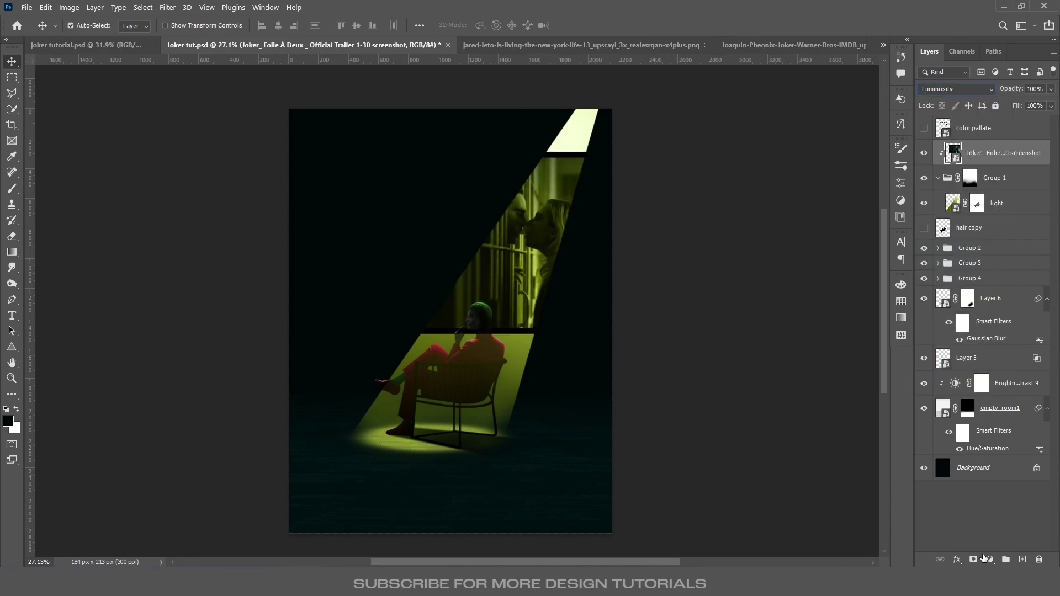
# - Mask the trailer still, fade its lower and upper edges with a soft 668 px black brush, and set its fill to 97%
pyautogui.click(973, 559)
pyautogui.press('b')
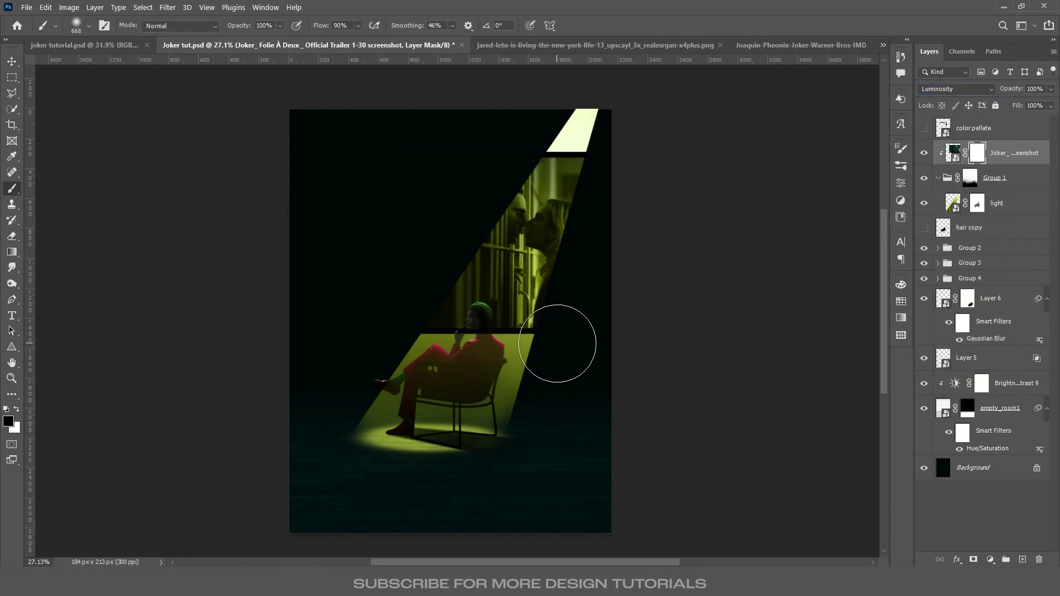
pyautogui.moveTo(561, 341)
pyautogui.mouseDown()
pyautogui.moveTo(425, 331)
pyautogui.moveTo(348, 346)
pyautogui.mouseUp()
pyautogui.moveTo(535, 339); pyautogui.dragTo(497, 334)
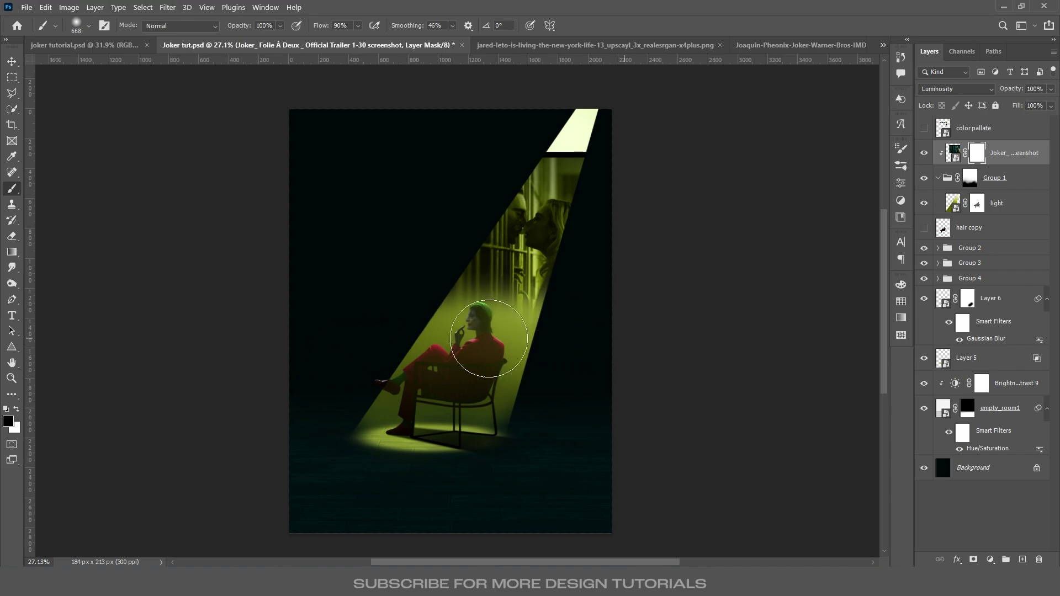
pyautogui.moveTo(552, 145); pyautogui.dragTo(628, 135)
pyautogui.press('v')
pyautogui.click(1051, 106)
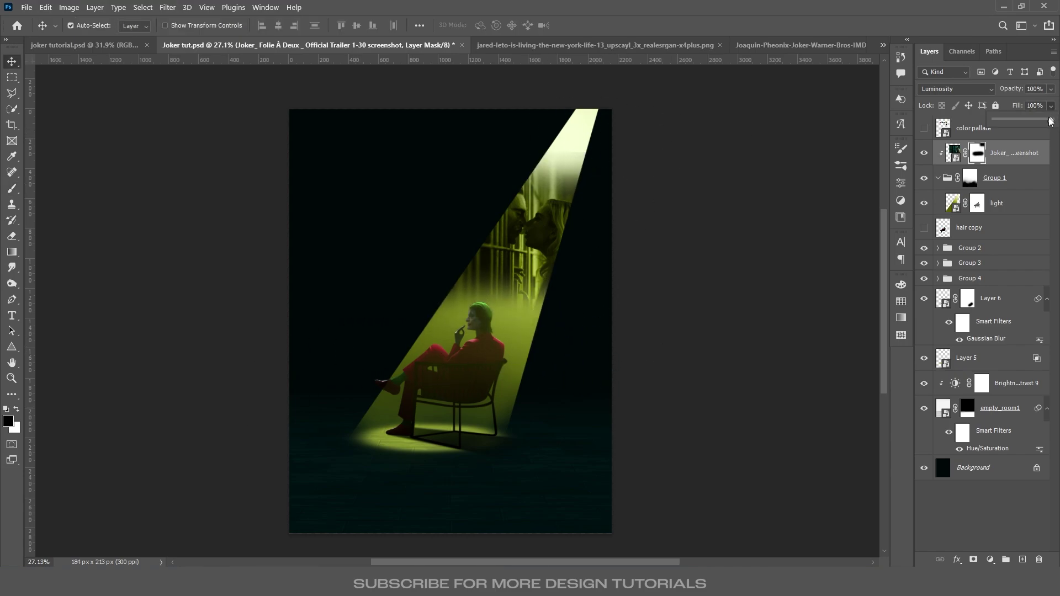
pyautogui.moveTo(1051, 121); pyautogui.dragTo(1048, 122)
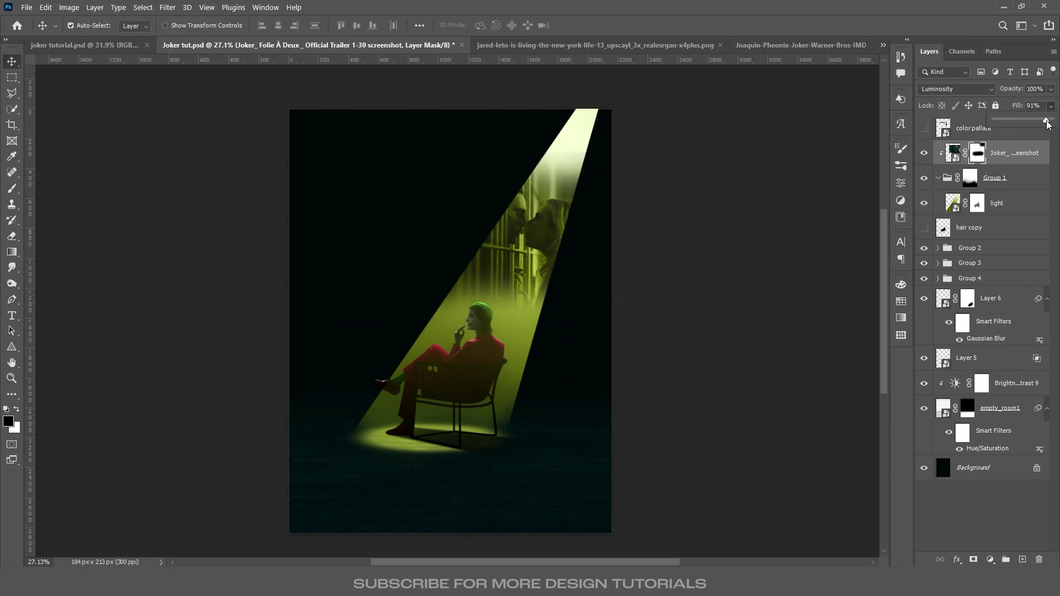
# - Soften the light beam's edges with a Gaussian Blur applied to the light layer
pyautogui.click(1015, 211)
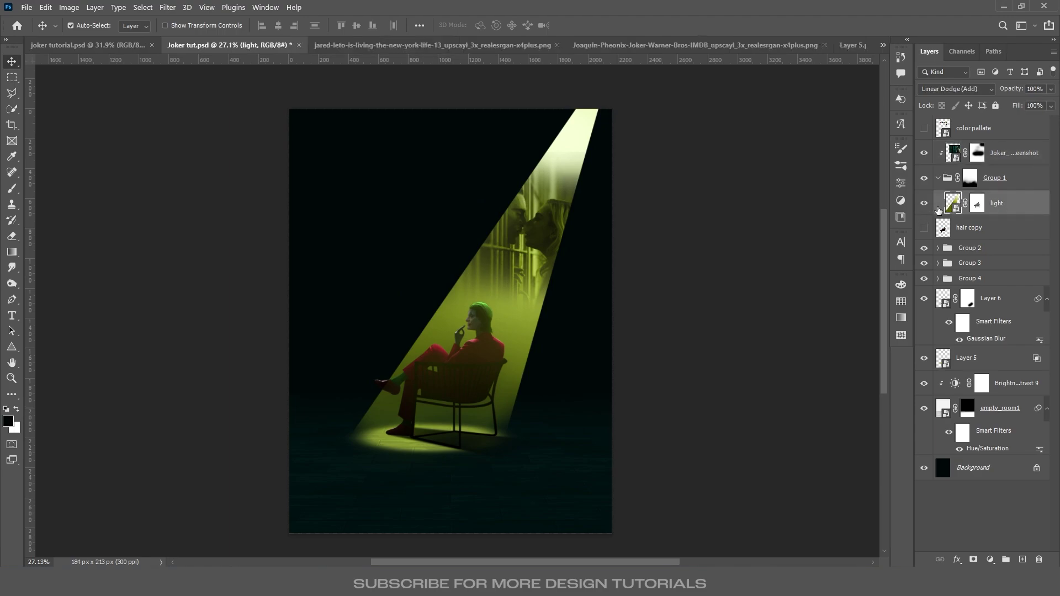
pyautogui.click(169, 8)
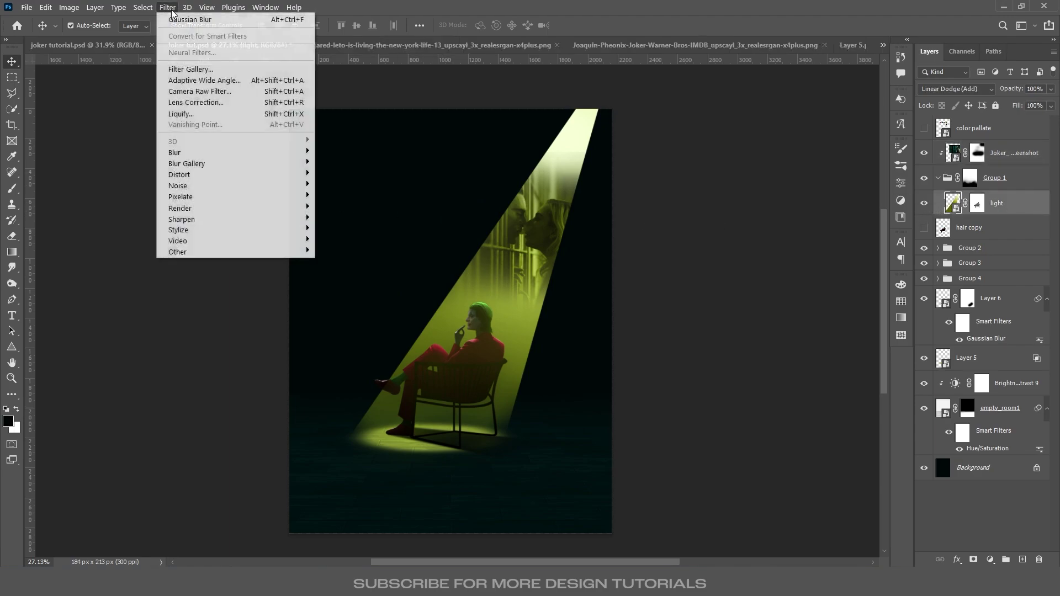
pyautogui.moveTo(259, 154)
pyautogui.click(348, 196)
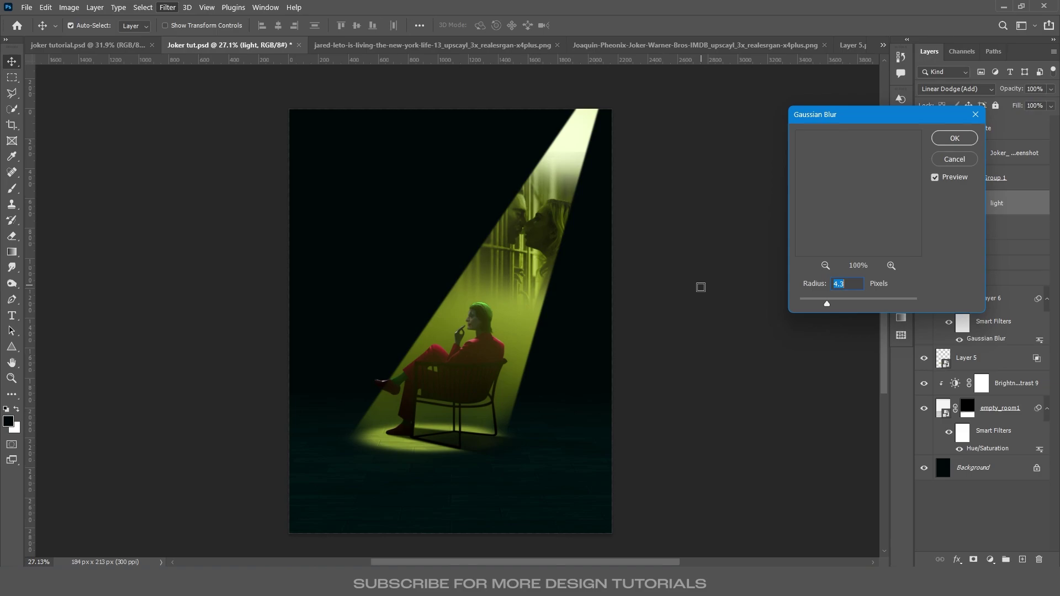
pyautogui.moveTo(823, 304); pyautogui.dragTo(832, 303)
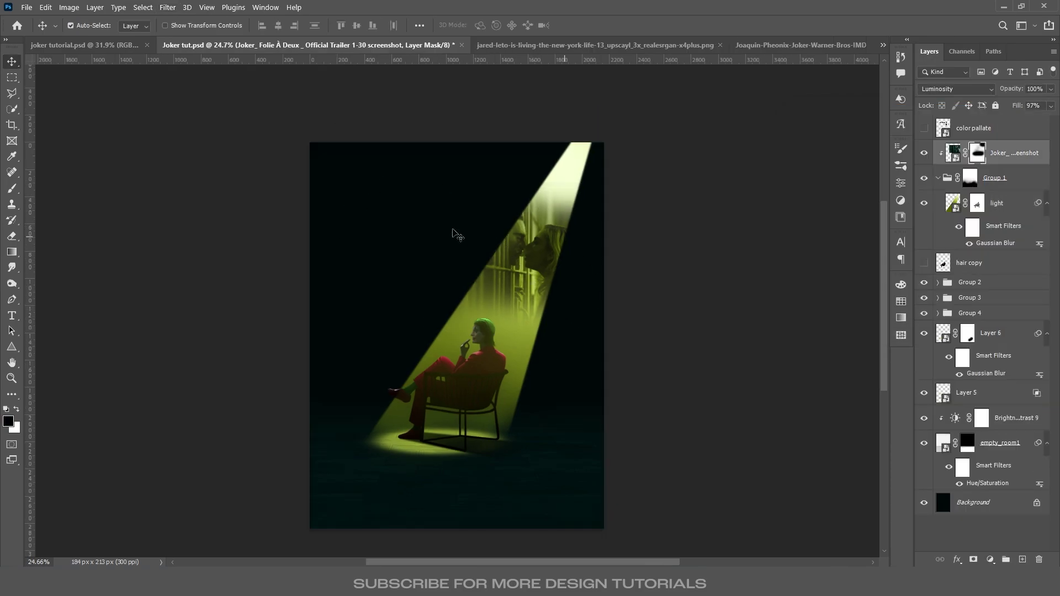
# - Place the second Joker trailer still directly above the background layer and enlarge it across the poster's full width behind the man
pyautogui.moveTo(987, 158); pyautogui.dragTo(982, 511)
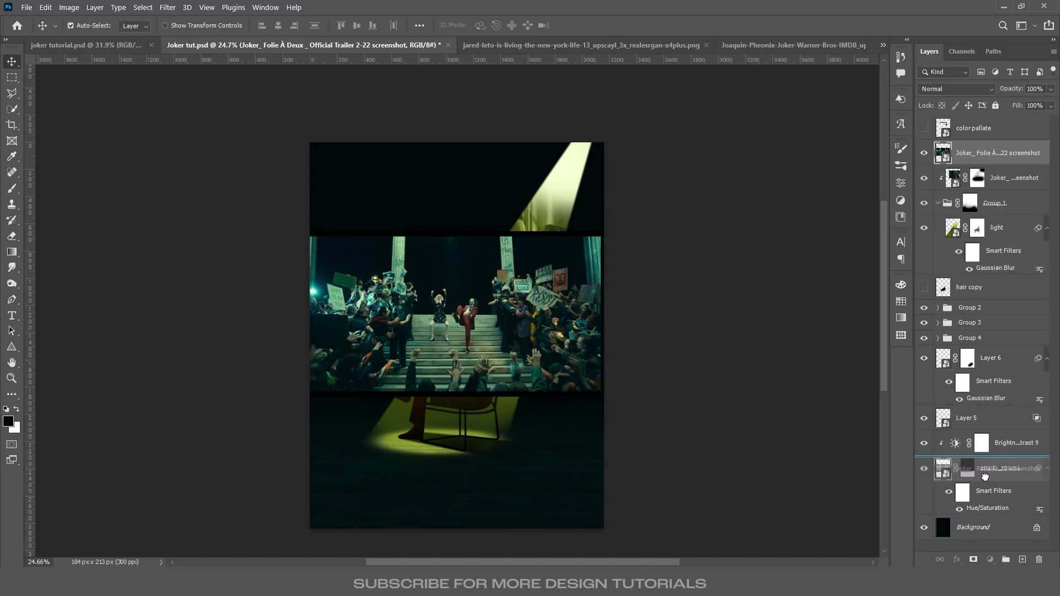
pyautogui.hotkey('ctrl', 't')
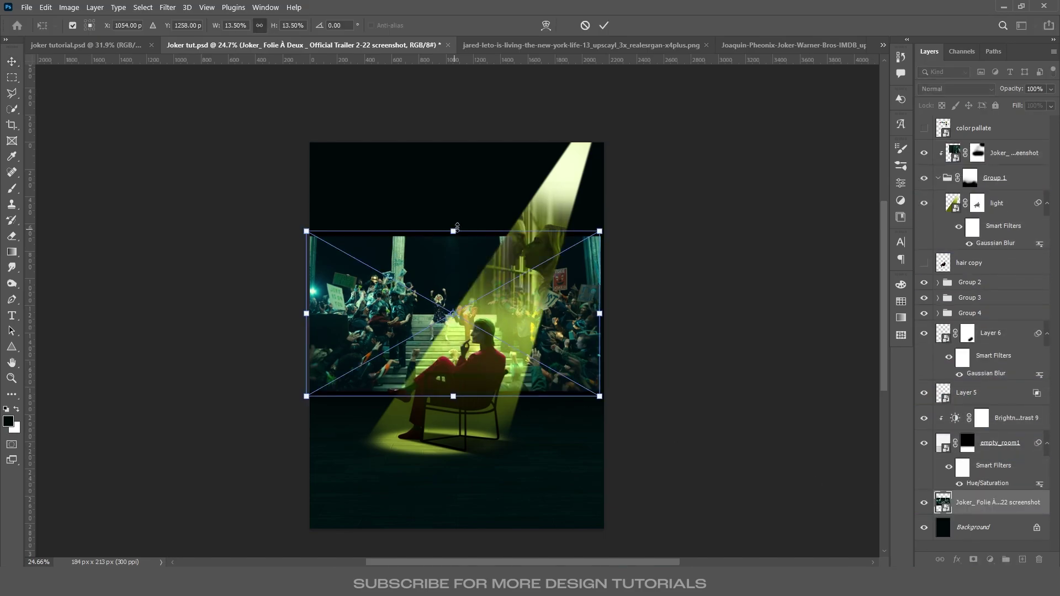
pyautogui.moveTo(453, 232); pyautogui.dragTo(469, 176)
pyautogui.moveTo(567, 331); pyautogui.dragTo(498, 306)
pyautogui.press('Return')
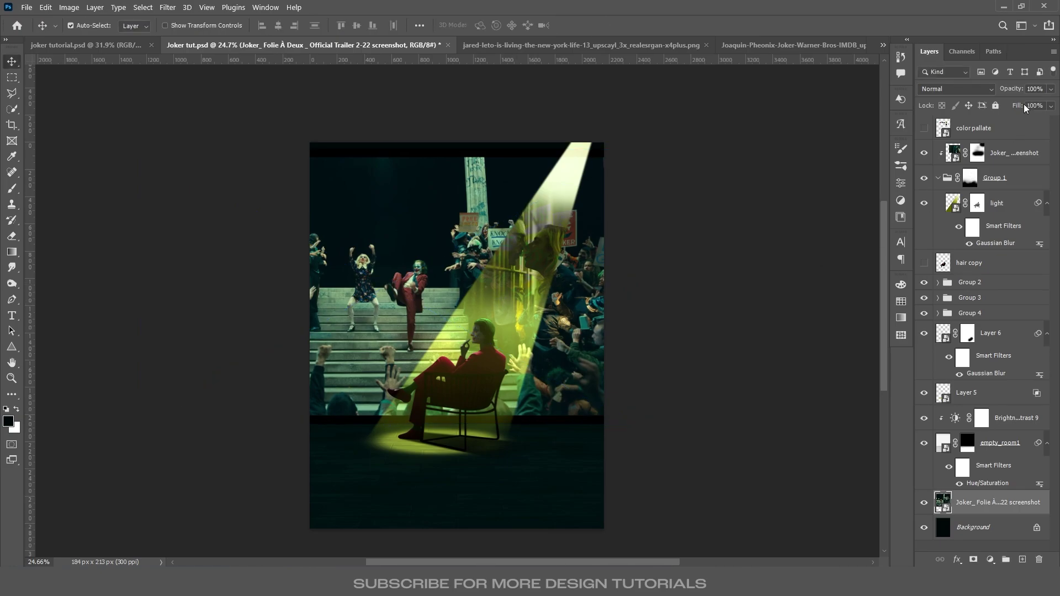
# - Set the staircase crowd still's blend mode to Soft Light and fade its lower part and edges with a large soft brush on a mask
pyautogui.click(956, 89)
pyautogui.click(939, 252)
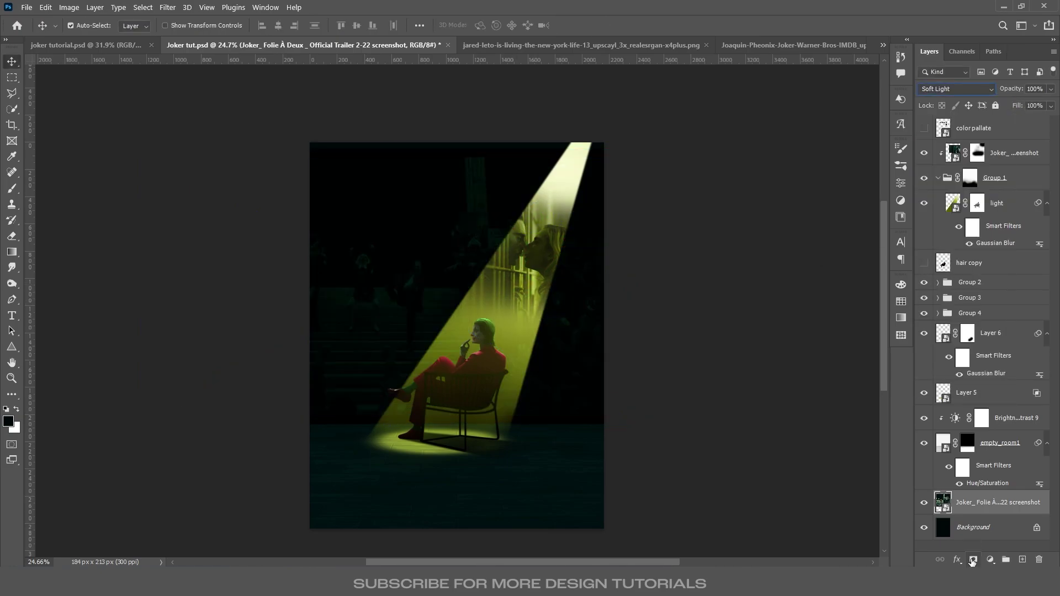
pyautogui.click(972, 560)
pyautogui.press('b')
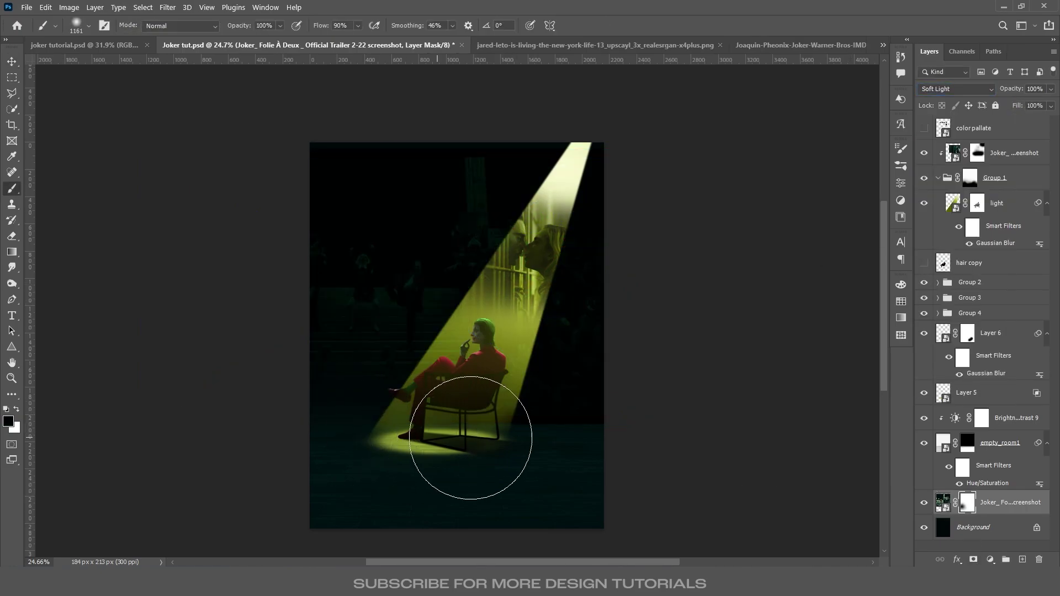
pyautogui.moveTo(471, 438)
pyautogui.mouseDown()
pyautogui.moveTo(589, 438)
pyautogui.moveTo(539, 386)
pyautogui.mouseUp()
pyautogui.press('4')
pyautogui.press(']')
pyautogui.press(']')
pyautogui.press(']')
pyautogui.moveTo(596, 287)
pyautogui.mouseDown()
pyautogui.moveTo(613, 353)
pyautogui.moveTo(607, 221)
pyautogui.mouseUp()
pyautogui.press('[')
pyautogui.press('[')
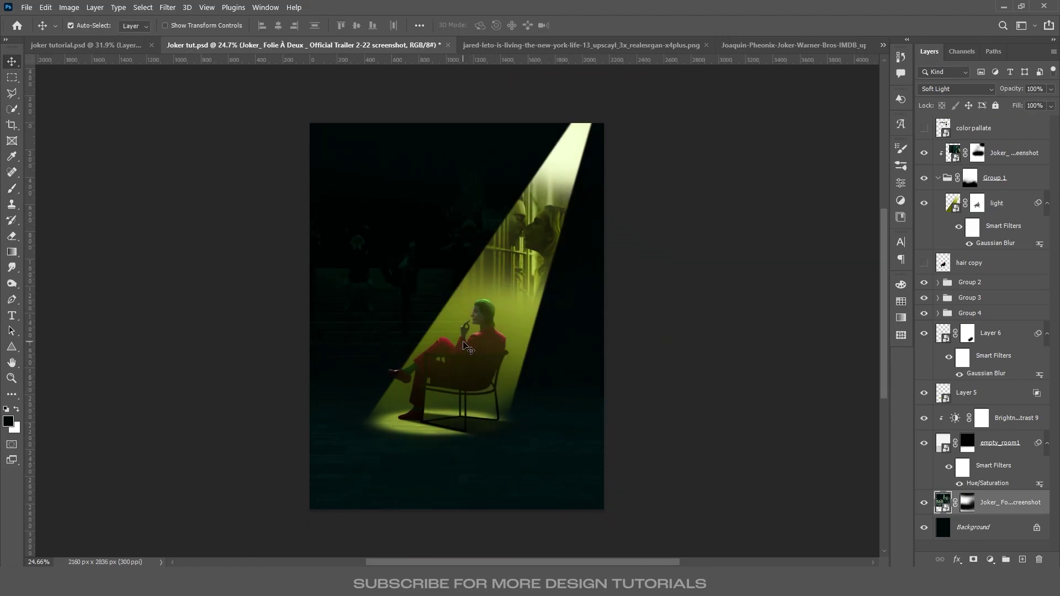
# - Outline a thin tapered cigarette between the man's fingers on a new layer with the Polygonal Lasso and fill it with white
pyautogui.scroll(15, 467, 342)
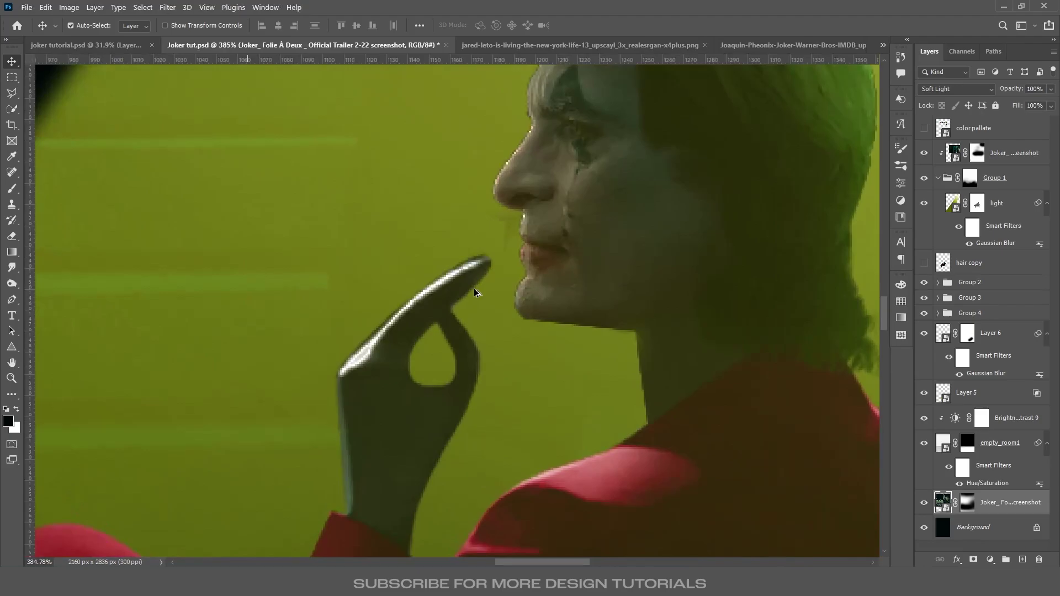
pyautogui.click(988, 282)
pyautogui.click(1022, 560)
pyautogui.press('l')
pyautogui.click(405, 188)
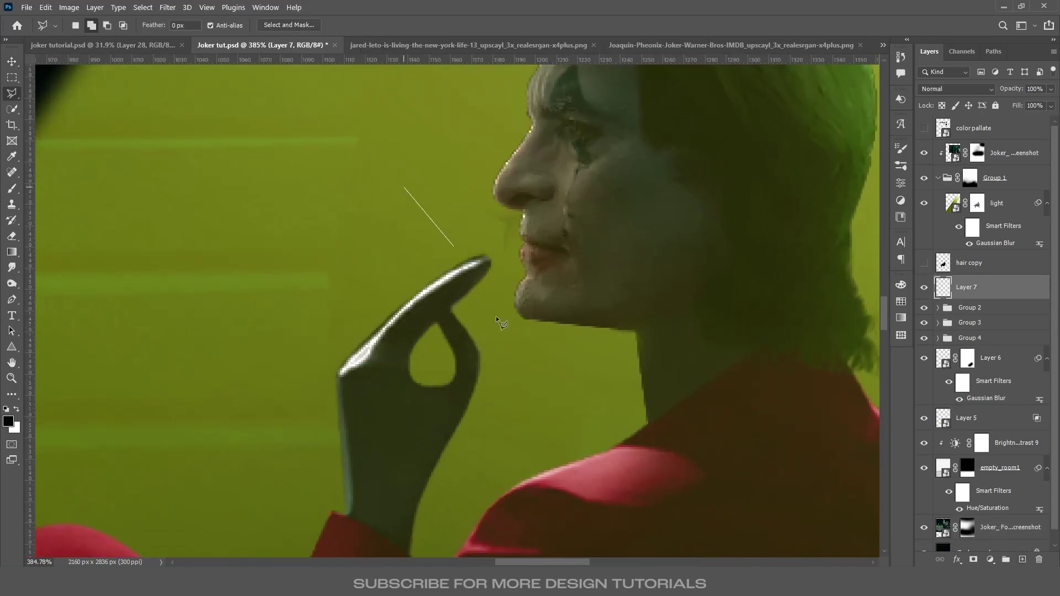
pyautogui.click(492, 302)
pyautogui.click(475, 316)
pyautogui.doubleClick(400, 198)
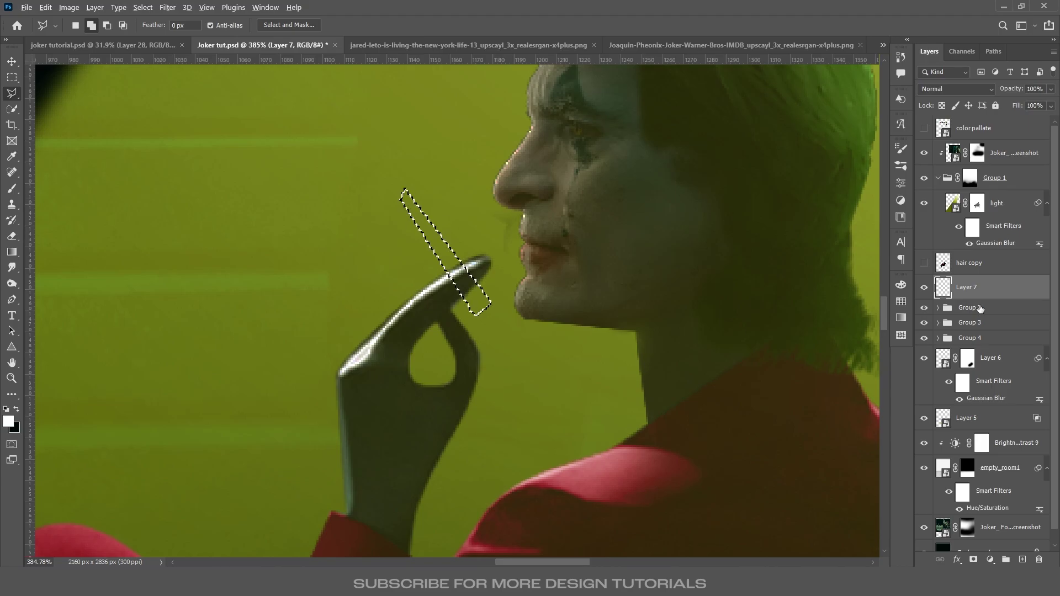
pyautogui.hotkey('alt', 'BackSpace')
pyautogui.hotkey('ctrl', 'd')
pyautogui.press('v')
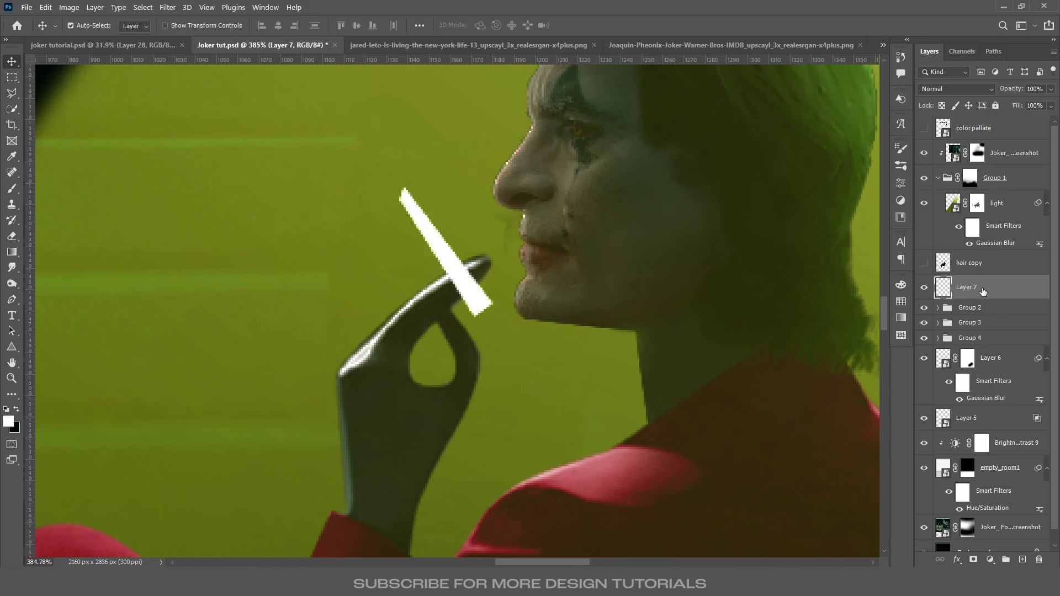
# - Move the cigarette layer above the beam's trailer still, lock its transparent pixels, and fill it with dark olive sampled from the man
pyautogui.moveTo(983, 292); pyautogui.dragTo(973, 143)
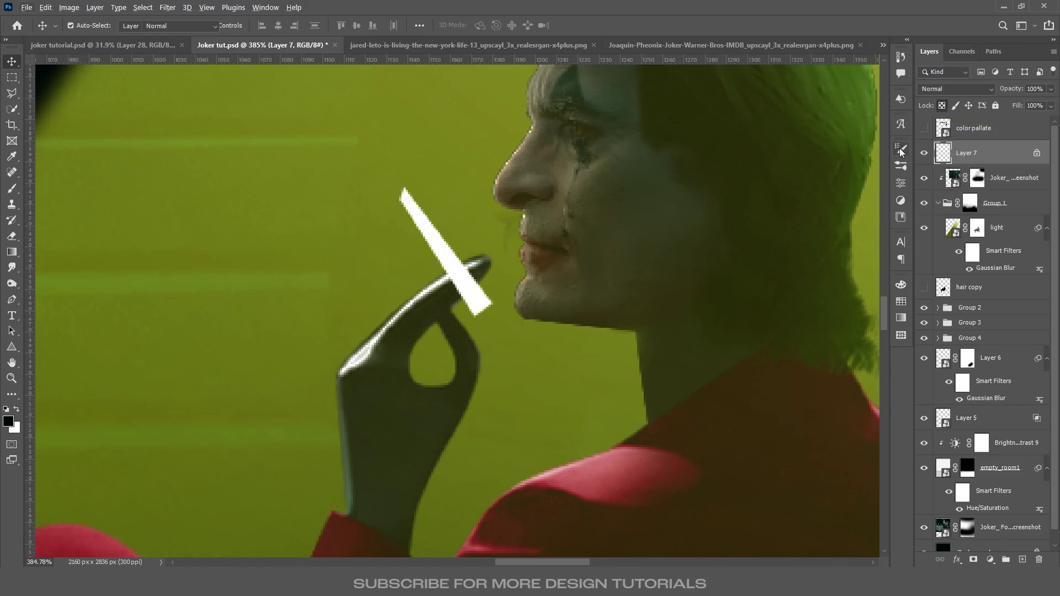
pyautogui.press('b')
pyautogui.keyDown('alt'); pyautogui.click(737, 337); pyautogui.keyUp('alt')
pyautogui.hotkey('alt', 'BackSpace')
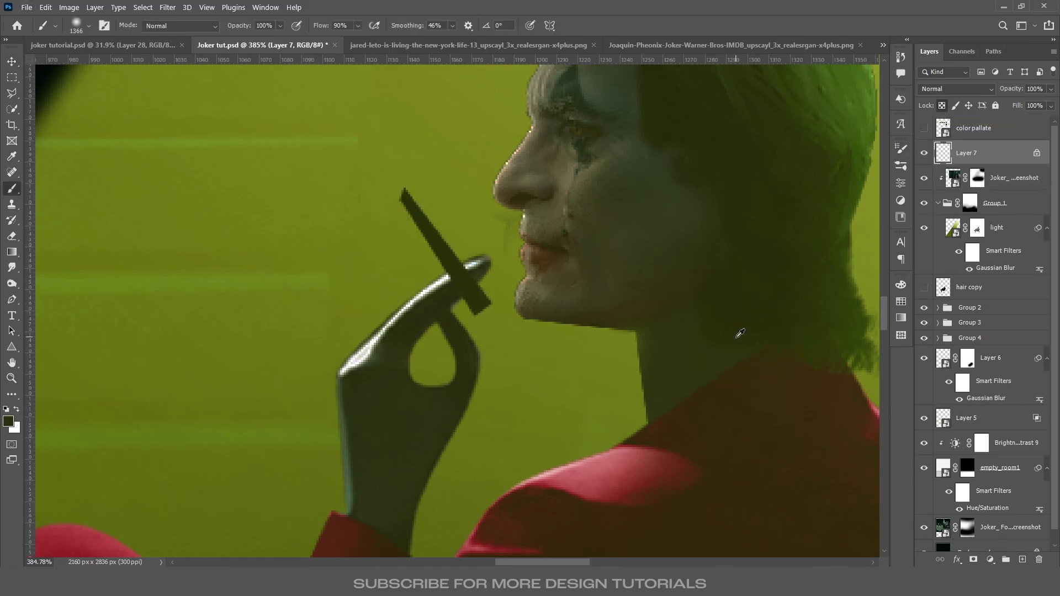
# - Shade the cigarette with a 10 px brush at 30% opacity, painting an olive highlight along one edge and black along the other
pyautogui.keyDown('alt'); pyautogui.rightClick(467, 250); pyautogui.keyUp('alt')
pyautogui.keyDown('alt'); pyautogui.click(395, 169); pyautogui.keyUp('alt')
pyautogui.click(410, 180)
pyautogui.hotkey('ctrl', 'z')
pyautogui.press('3')
pyautogui.keyDown('alt'); pyautogui.rightClick(410, 175); pyautogui.keyUp('alt')
pyautogui.moveTo(412, 176); pyautogui.dragTo(507, 303)
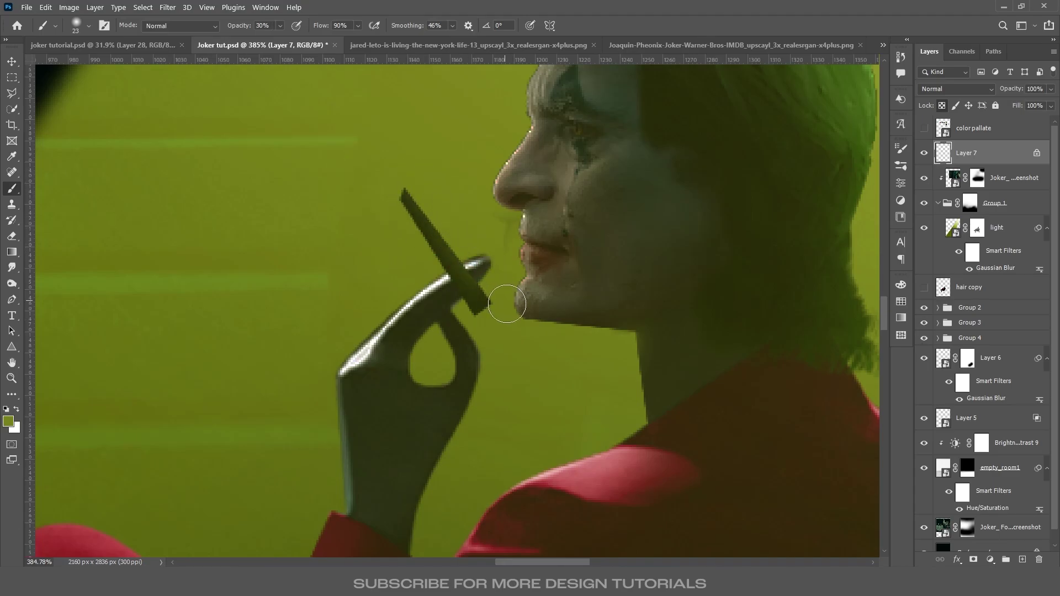
pyautogui.hotkey('ctrl', 'z')
pyautogui.keyDown('alt'); pyautogui.rightClick(446, 203); pyautogui.keyUp('alt')
pyautogui.moveTo(407, 194); pyautogui.dragTo(494, 311)
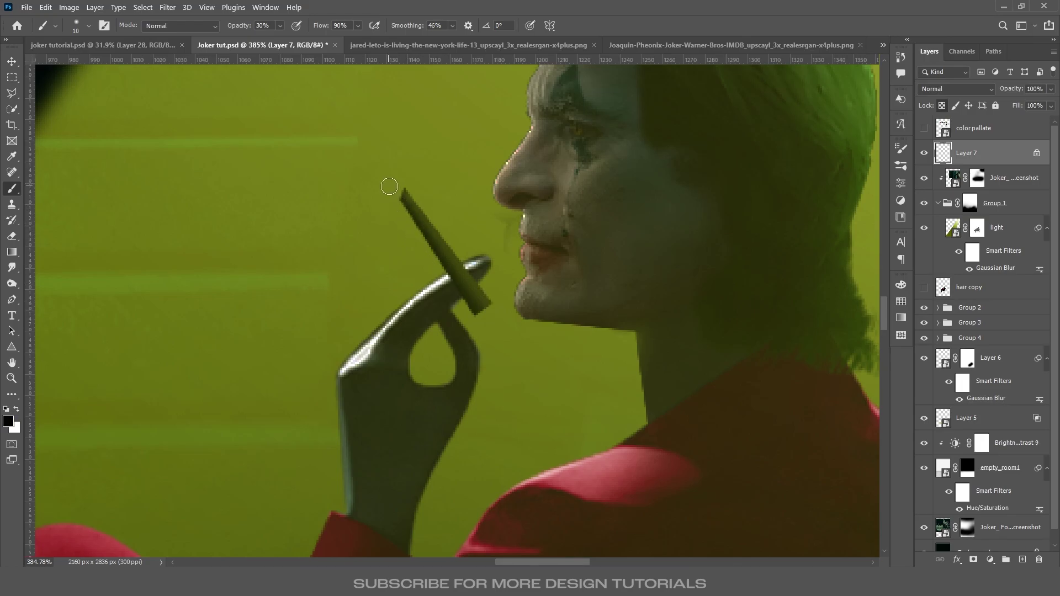
pyautogui.moveTo(386, 182); pyautogui.dragTo(485, 309)
pyautogui.press('v')
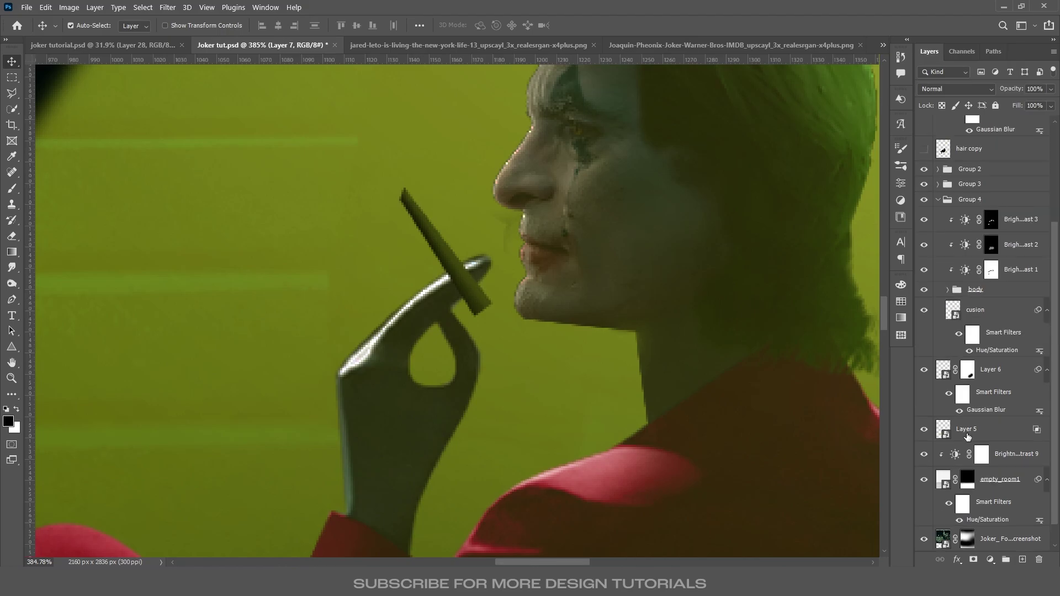
# - Load the man's outline as a selection and mask the cigarette layer so the fingers sit in front of it
pyautogui.scroll(-1, 969, 436)
pyautogui.scroll(4, 974, 426)
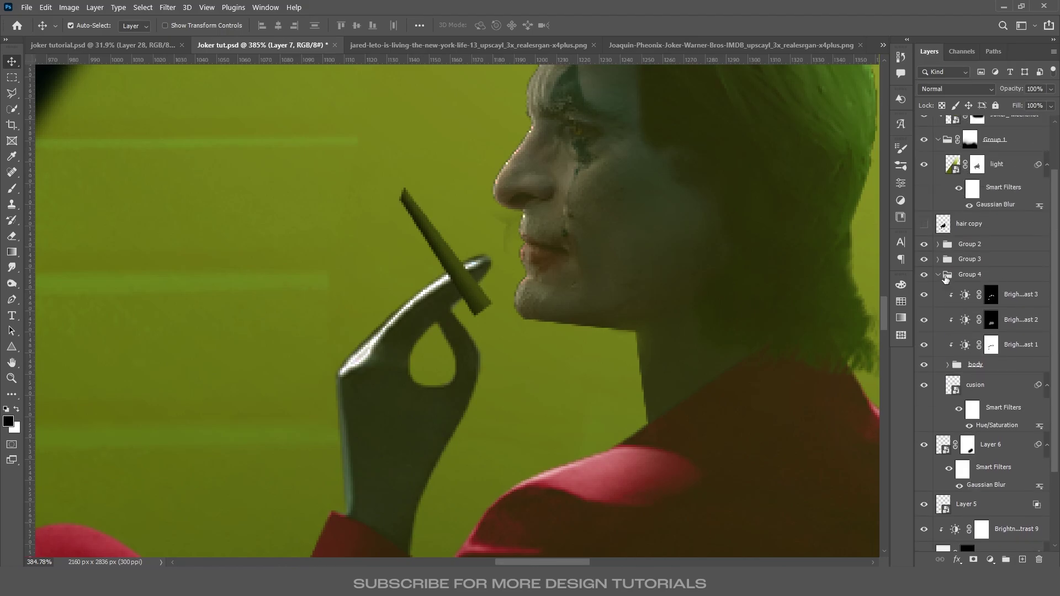
pyautogui.click(947, 364)
pyautogui.scroll(-1, 963, 436)
pyautogui.keyDown('ctrl'); pyautogui.click(963, 436); pyautogui.keyUp('ctrl')
pyautogui.scroll(4, 964, 436)
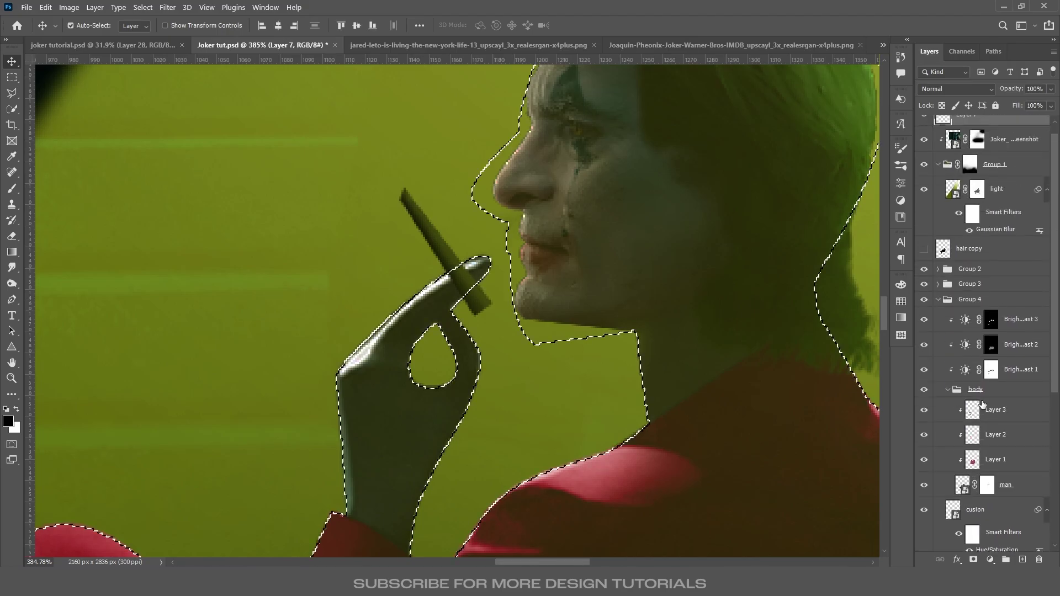
pyautogui.click(974, 560)
# - Unlink the cigarette from its mask, scale it to about 89%, and rotate it about -11° within the fingers
pyautogui.scroll(-8, 464, 287)
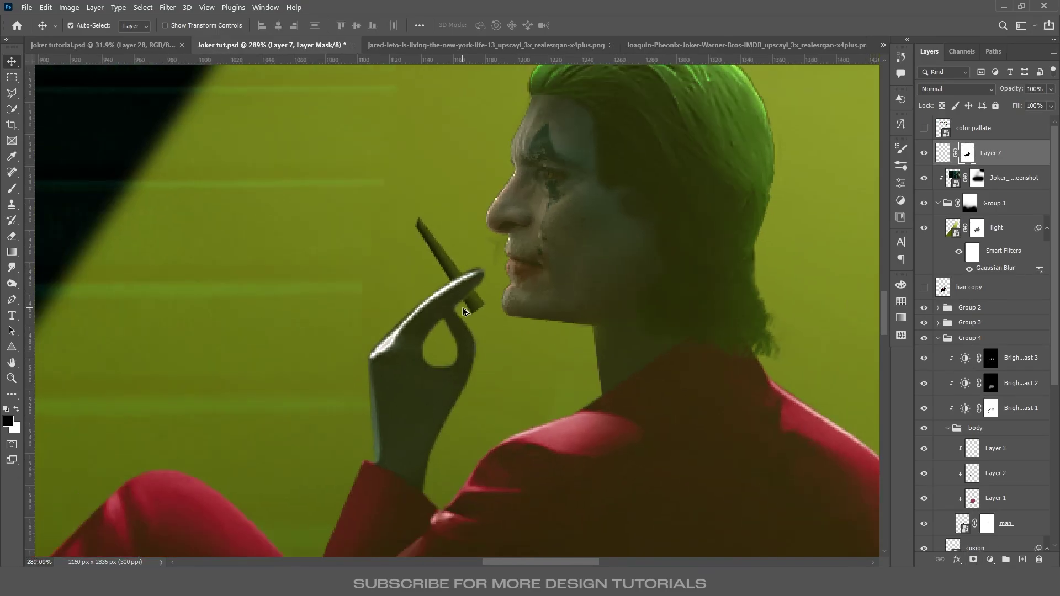
pyautogui.scroll(8, 464, 312)
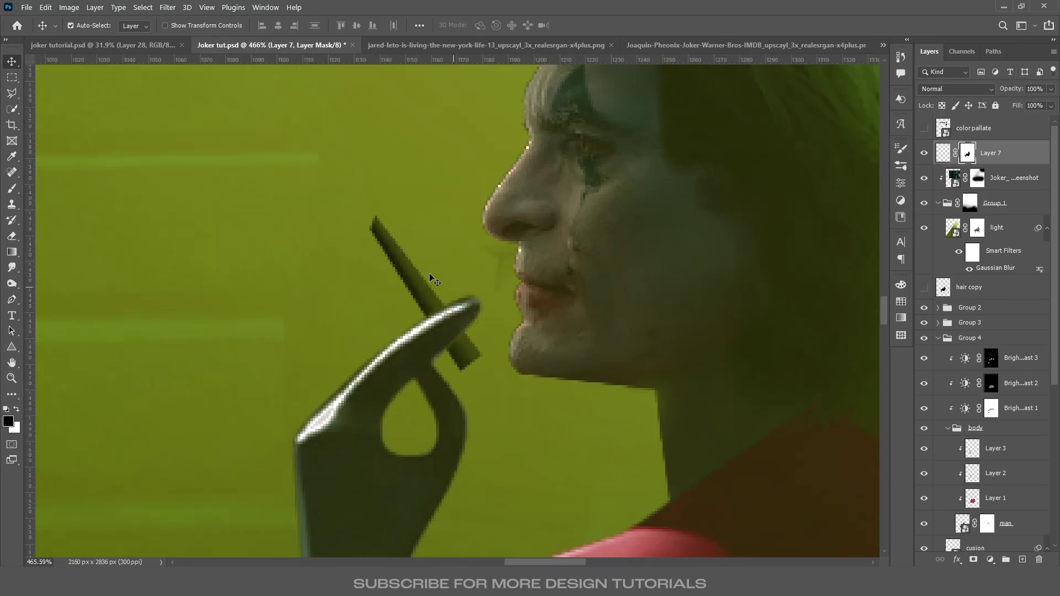
pyautogui.click(944, 154)
pyautogui.hotkey('ctrl', 't')
pyautogui.moveTo(559, 233); pyautogui.dragTo(481, 263)
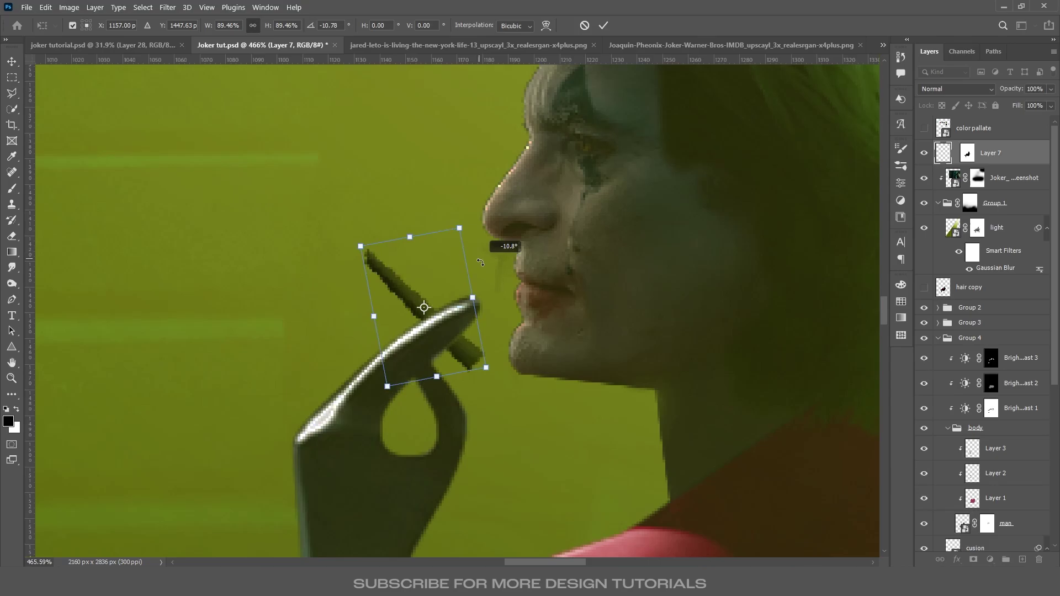
pyautogui.press('Return')
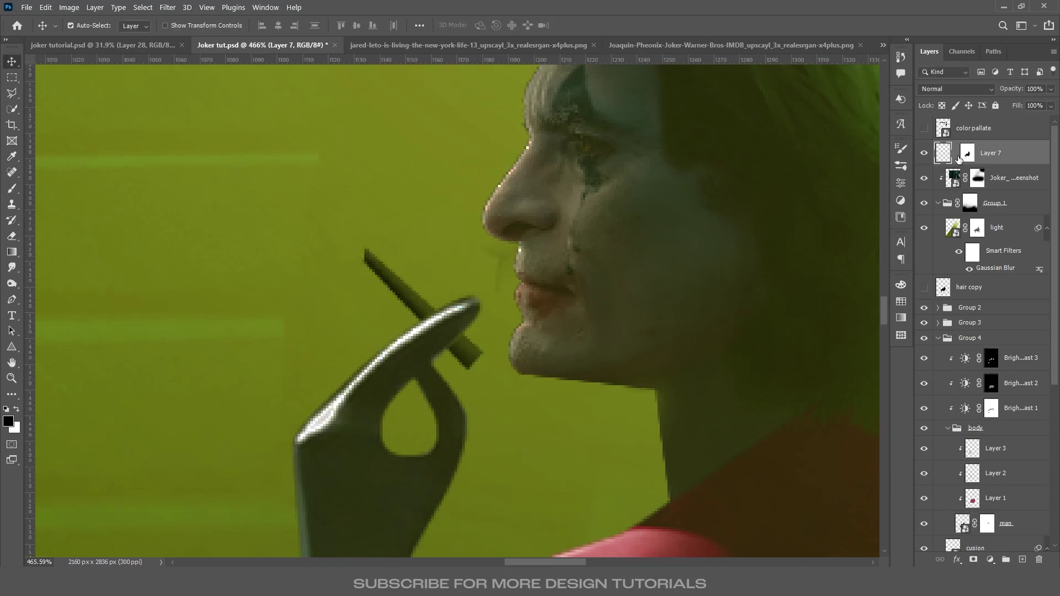
# - Add the cigarette smoke as a Screen layer with 36% fill and position it rising from the cigarette's tip
pyautogui.scroll(-8, 393, 252)
pyautogui.scroll(4, 459, 331)
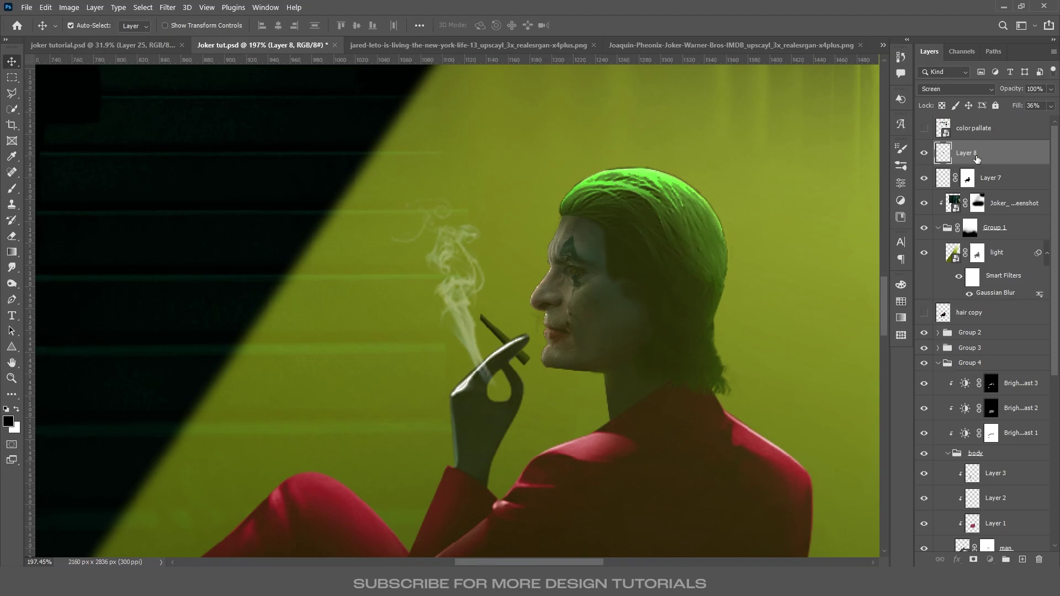
pyautogui.hotkey('ctrl', 't')
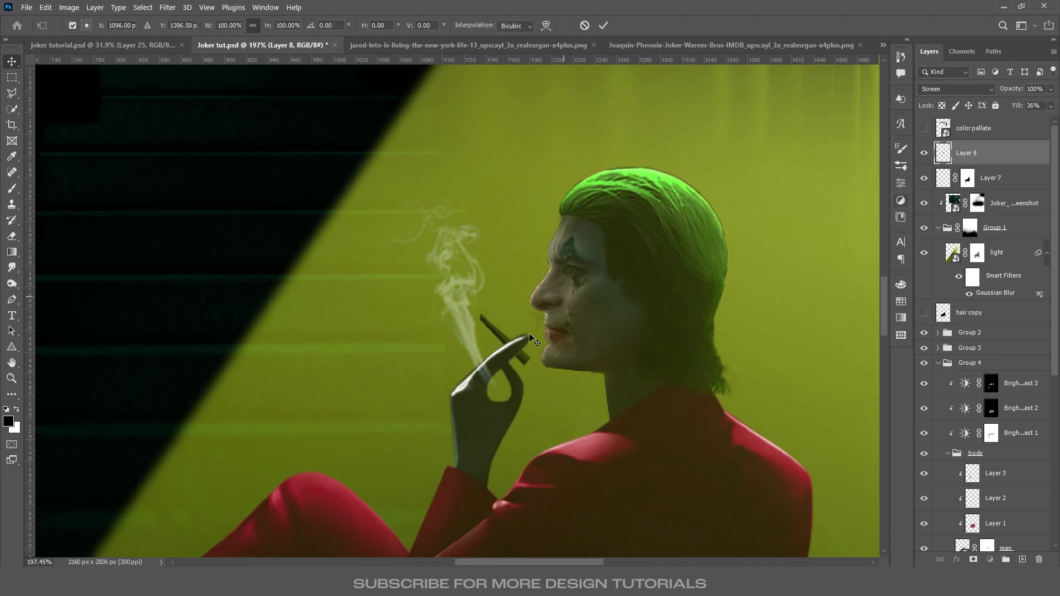
pyautogui.moveTo(484, 382); pyautogui.dragTo(473, 308)
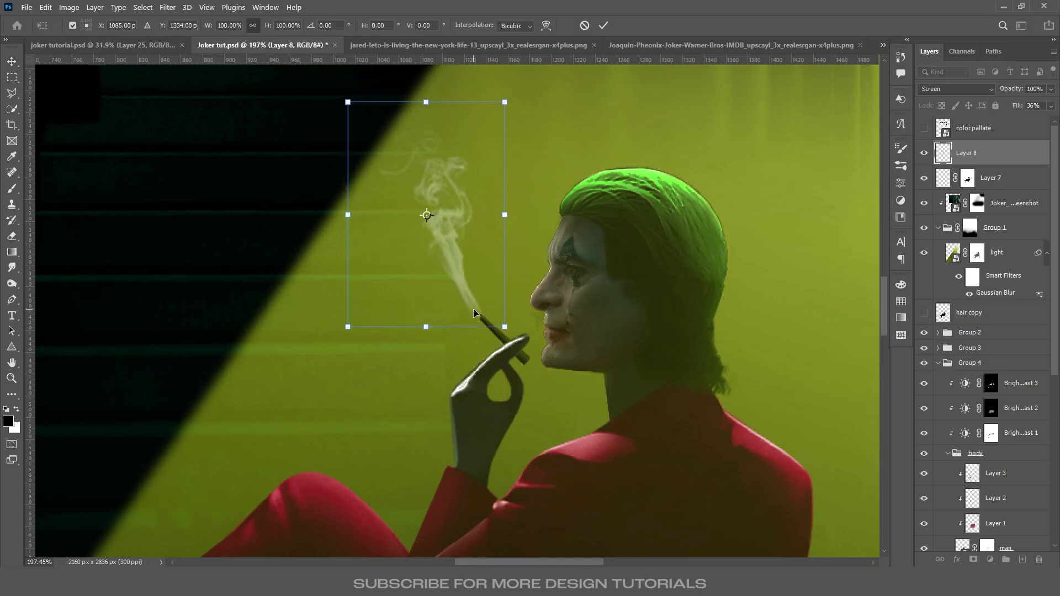
pyautogui.press('Return')
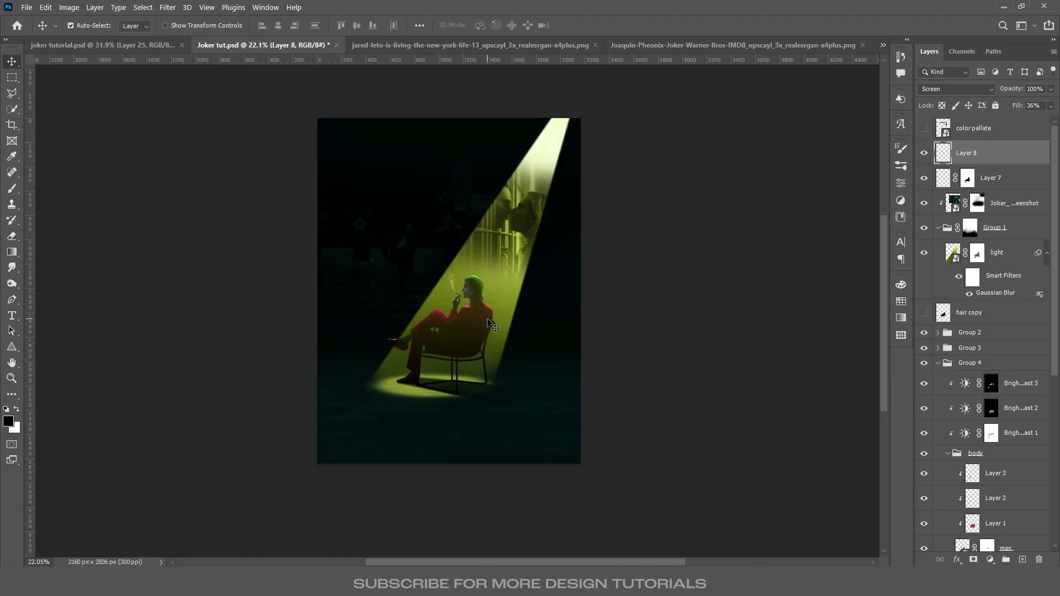
# - Add the Joker Folie à Deux title with the tagline "THE WORLD IS A STAGE" beside the beam, and the credits block along the poster's bottom
pyautogui.scroll(1, 667, 341)
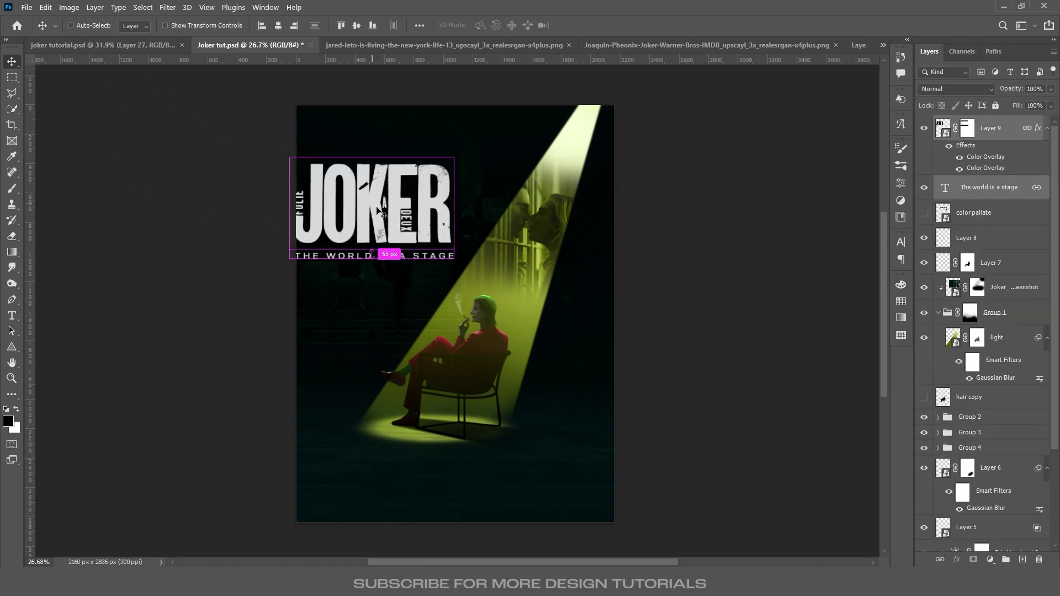
pyautogui.hotkey('ctrl', 't')
pyautogui.moveTo(415, 216); pyautogui.dragTo(444, 208)
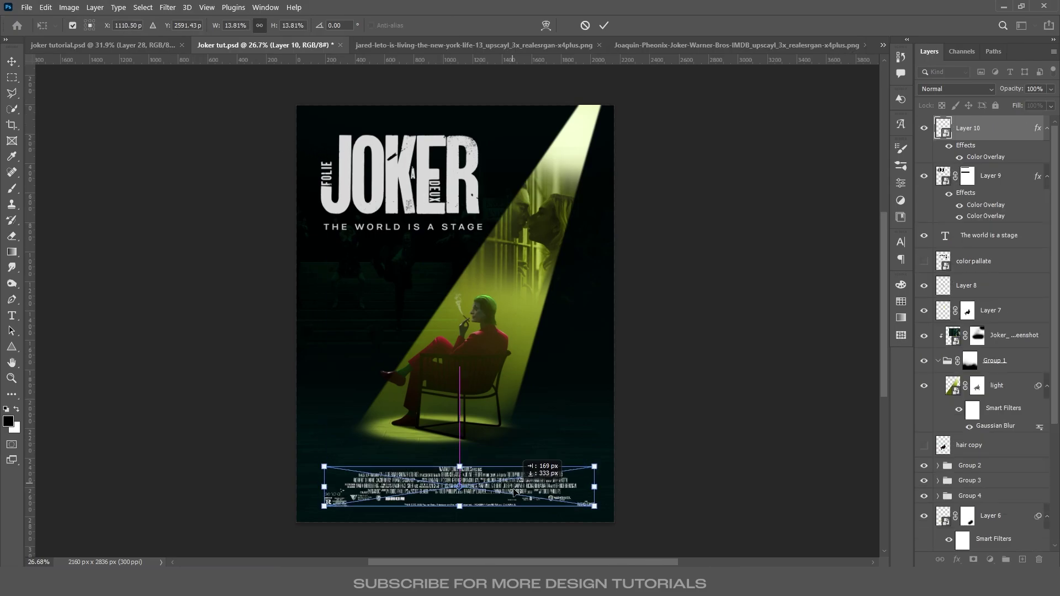
pyautogui.moveTo(490, 443); pyautogui.dragTo(510, 493)
pyautogui.press('Return')
pyautogui.scroll(1, 527, 379)
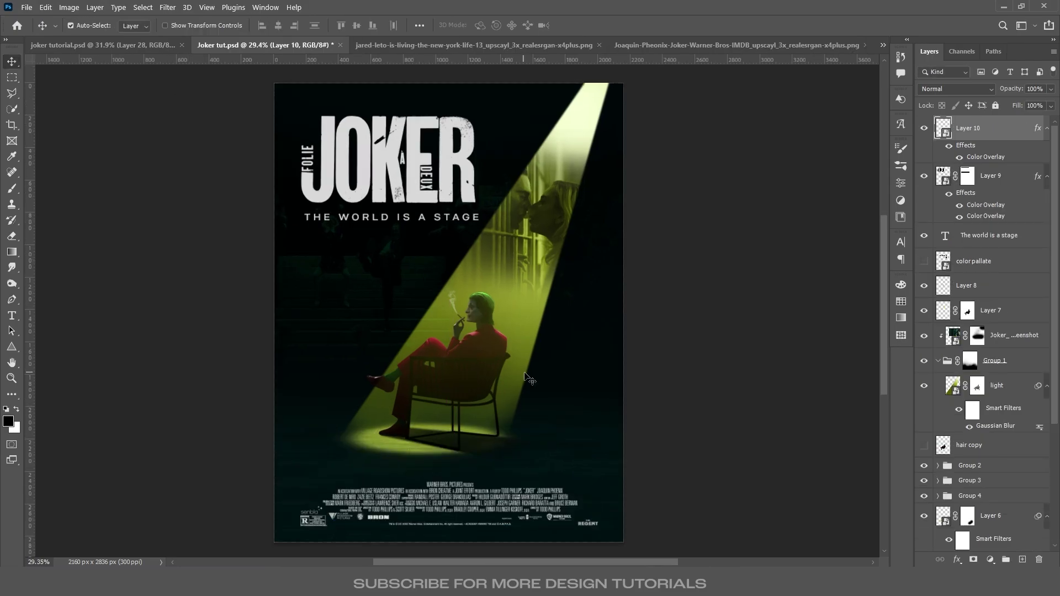
# - Group all artwork layers from the smoke down to the background, leaving the title, tagline, credits and color pallate layers outside
pyautogui.scroll(-1, 529, 348)
pyautogui.scroll(1, 530, 348)
pyautogui.click(1011, 241)
pyautogui.click(997, 136)
pyautogui.click(1040, 278)
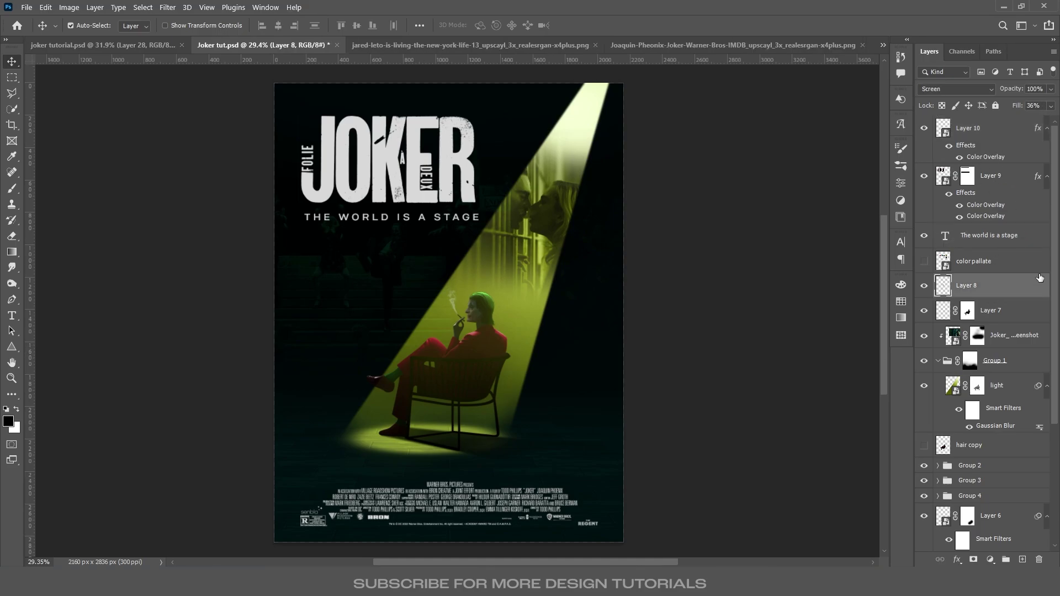
pyautogui.scroll(-5, 1055, 284)
pyautogui.keyDown('shift'); pyautogui.click(1044, 544); pyautogui.keyUp('shift')
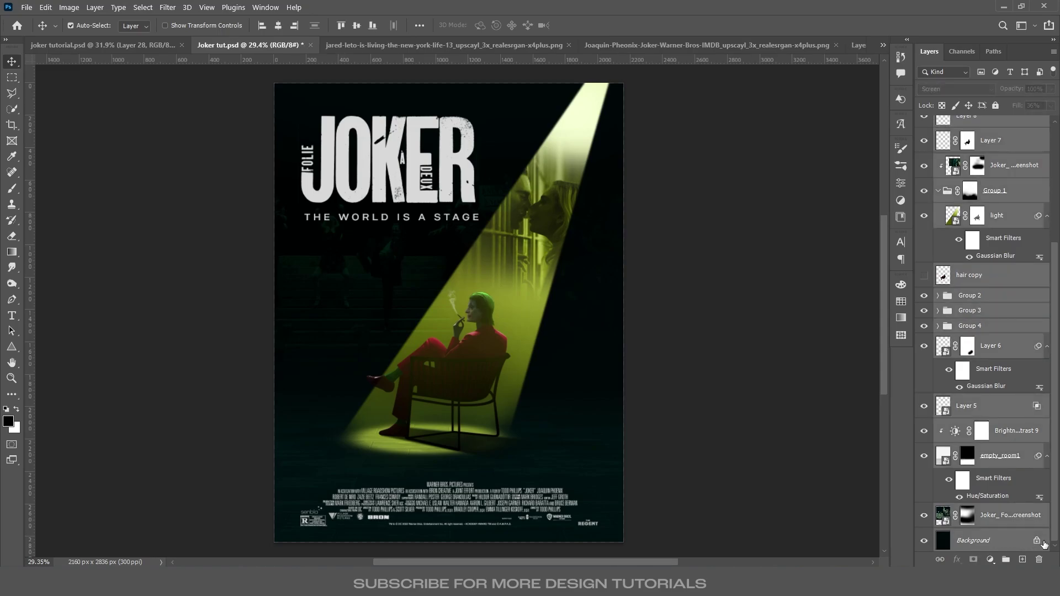
pyautogui.hotkey('ctrl', 'g')
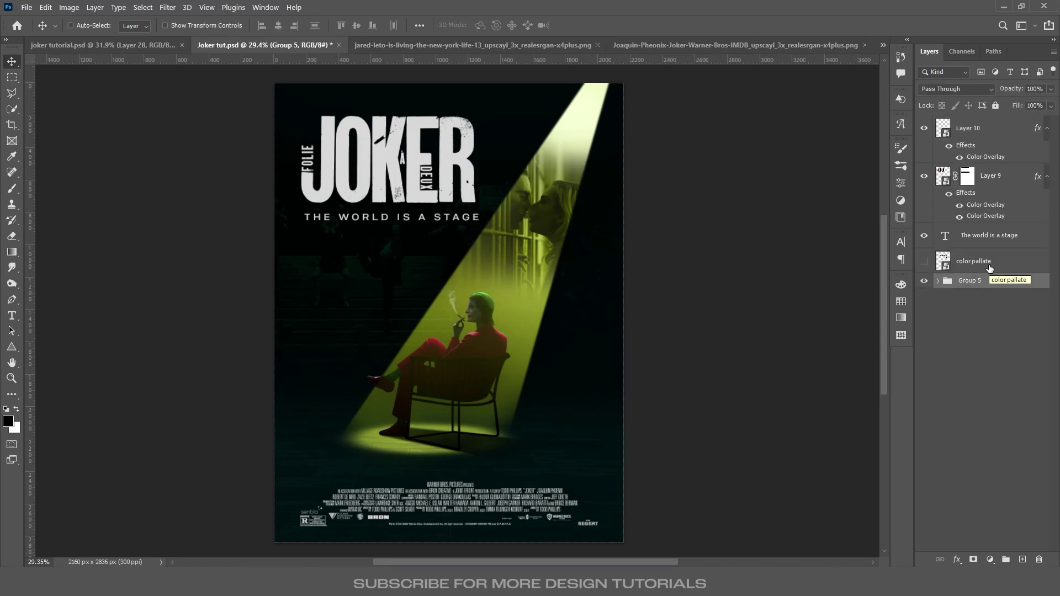
# - Duplicate the artwork group and merge the copy into a single layer
pyautogui.hotkey('ctrl', 'j')
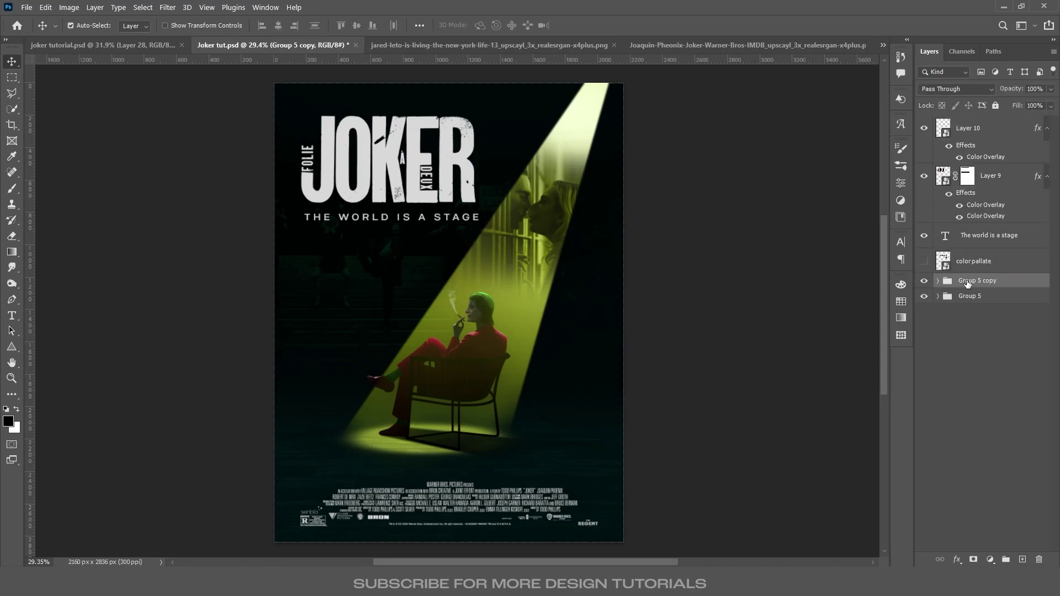
pyautogui.rightClick(968, 283)
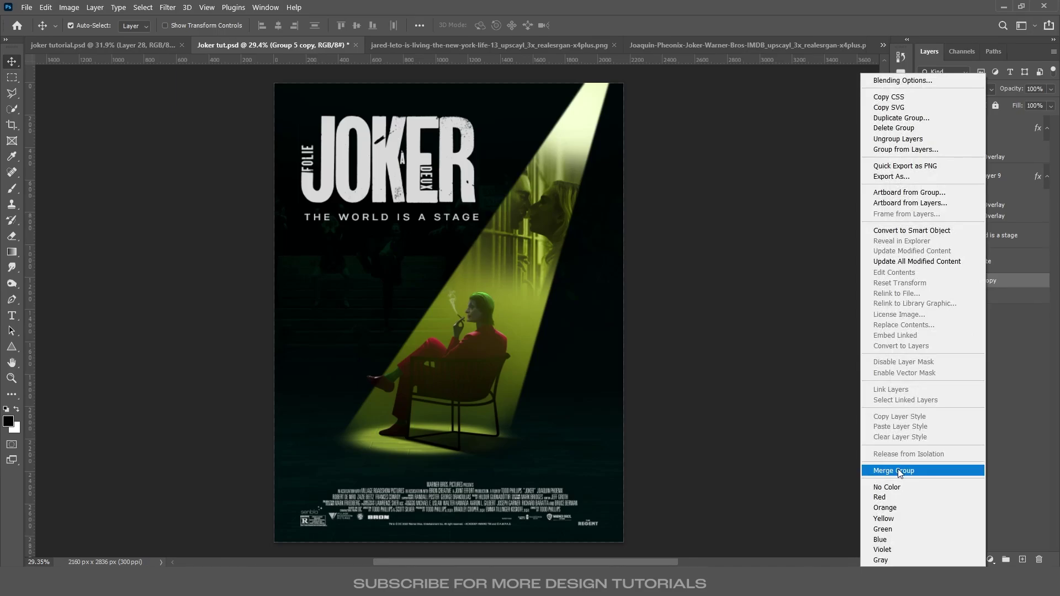
pyautogui.click(900, 471)
# - Convert the merged artwork layer into a smart object
pyautogui.rightClick(988, 287)
pyautogui.rightClick(983, 290)
pyautogui.rightClick(978, 287)
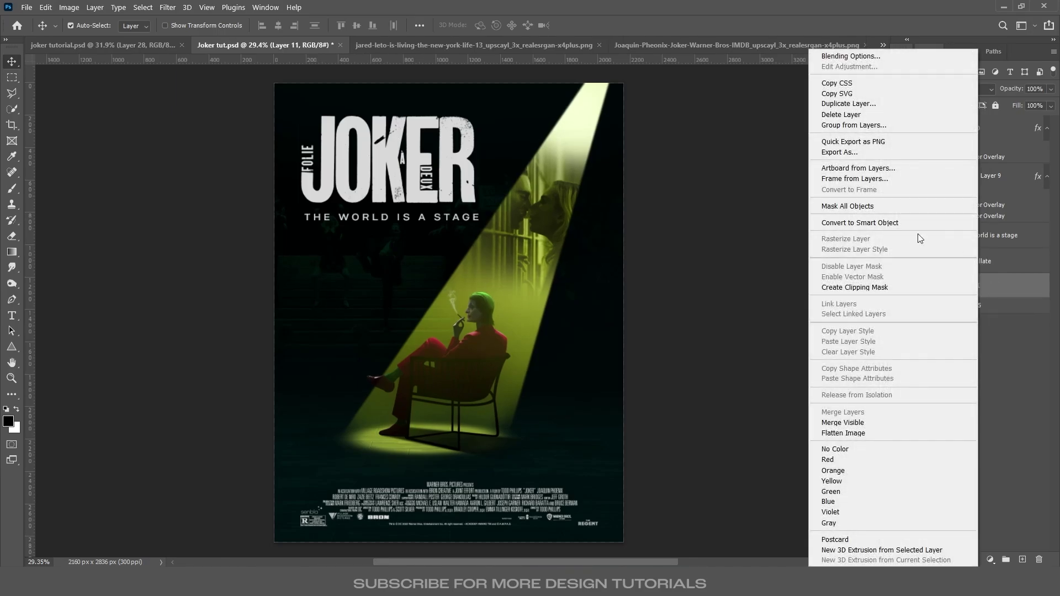
pyautogui.click(910, 223)
# - Start a Camera Raw Filter on the merged artwork with Contrast +18, Highlights +3, Shadows -20, Whites -5 and Blacks -7
pyautogui.click(167, 8)
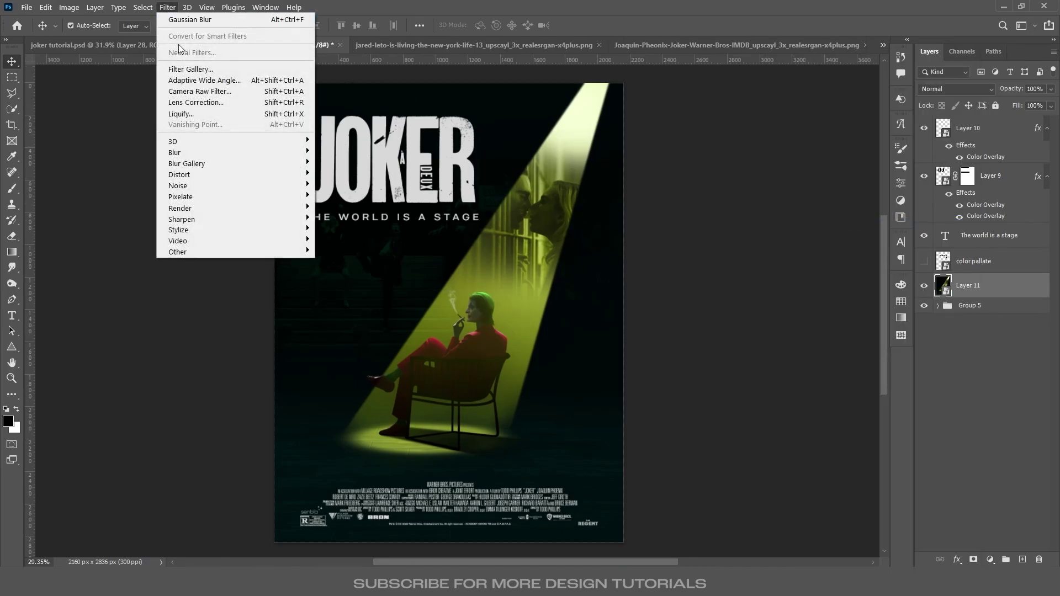
pyautogui.click(201, 92)
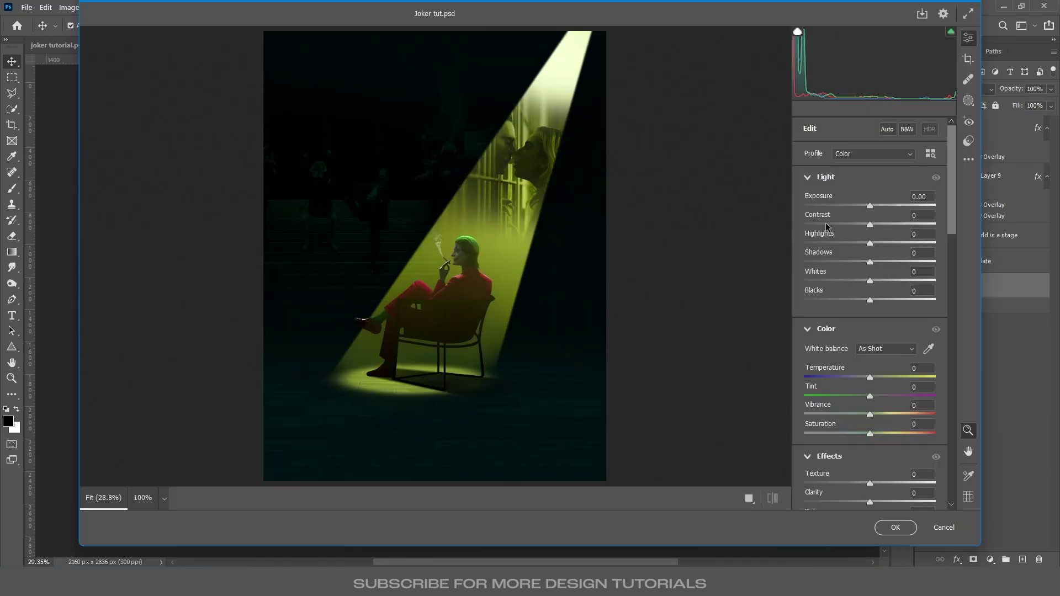
pyautogui.moveTo(873, 205); pyautogui.dragTo(883, 225)
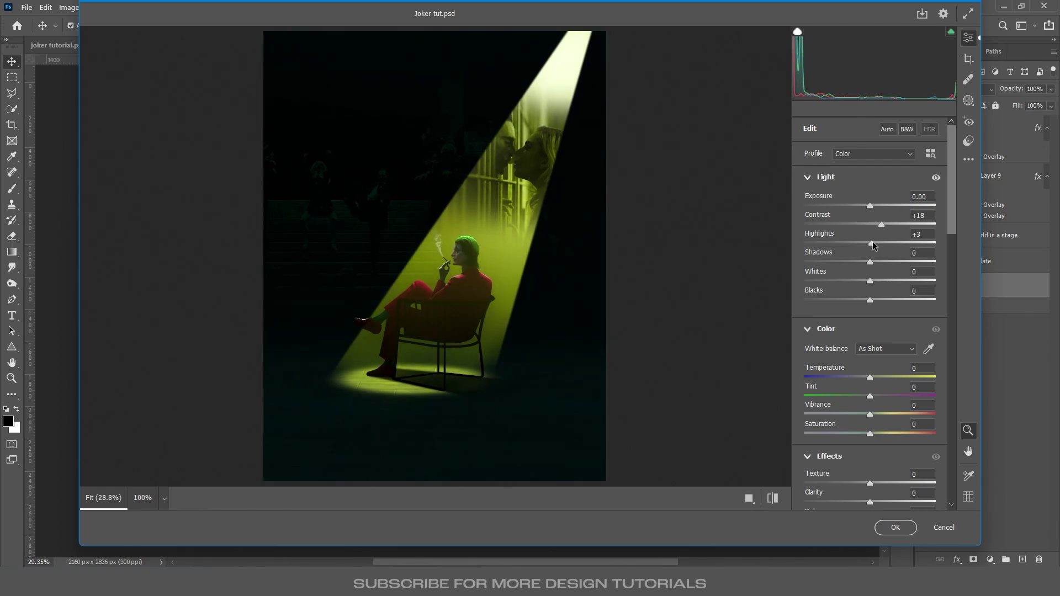
pyautogui.moveTo(874, 256); pyautogui.dragTo(866, 303)
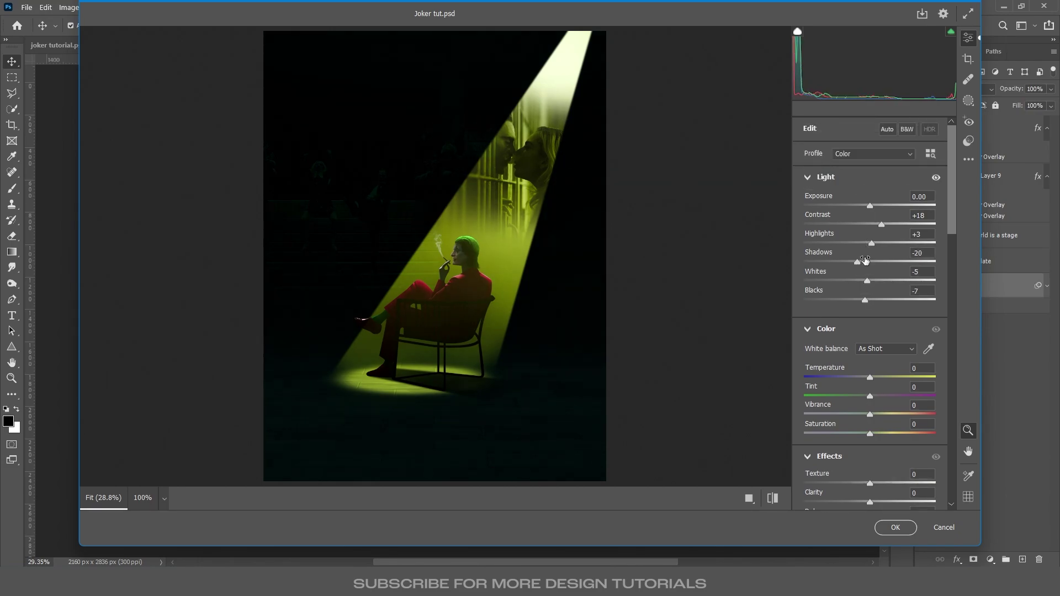
# - Set the artwork's Camera Raw Tint to -14, Texture to +14, Clarity to +11, Dehaze to +7 and Grain to 14
pyautogui.scroll(-3, 850, 336)
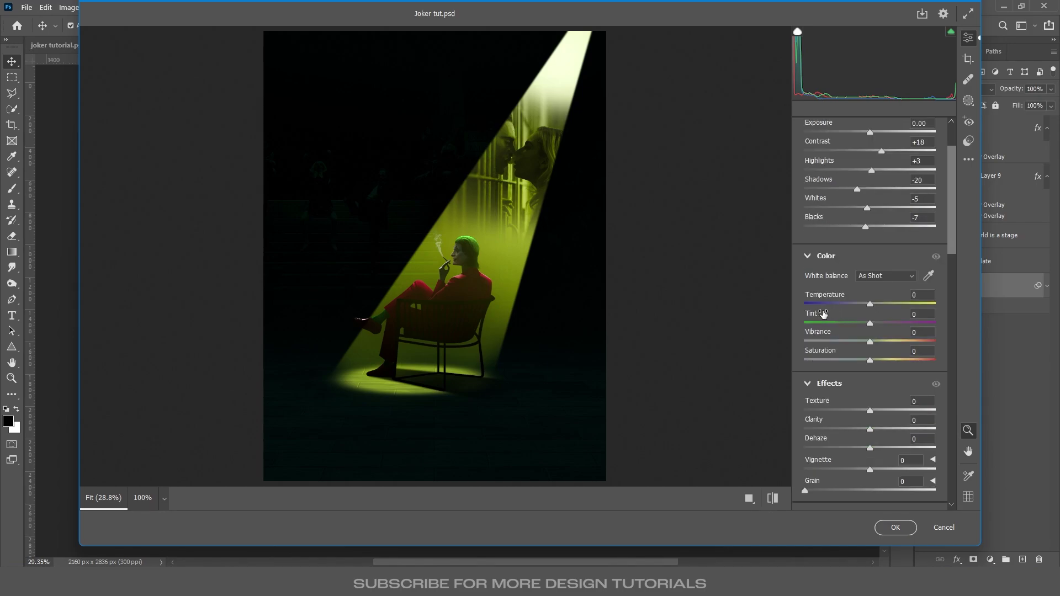
pyautogui.moveTo(871, 325); pyautogui.dragTo(869, 328)
pyautogui.scroll(-3, 862, 327)
pyautogui.moveTo(870, 336); pyautogui.dragTo(879, 357)
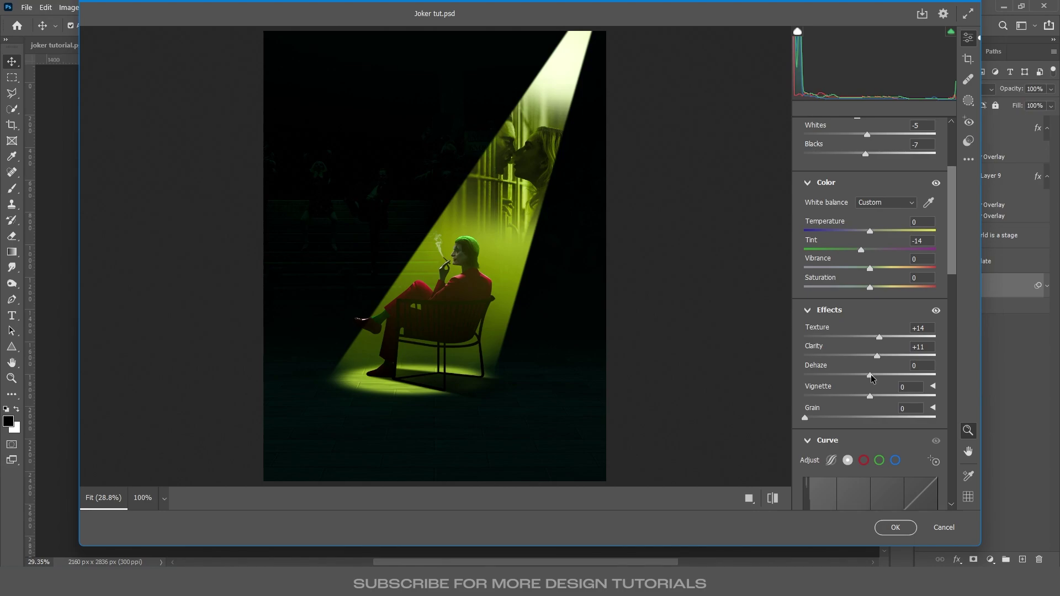
pyautogui.moveTo(872, 378)
pyautogui.mouseDown()
pyautogui.moveTo(890, 378)
pyautogui.moveTo(874, 378)
pyautogui.mouseUp()
pyautogui.moveTo(805, 418); pyautogui.dragTo(815, 420)
# - Compare the graded artwork with the default settings, restore the current settings and apply the Camera Raw Filter
pyautogui.click(774, 499)
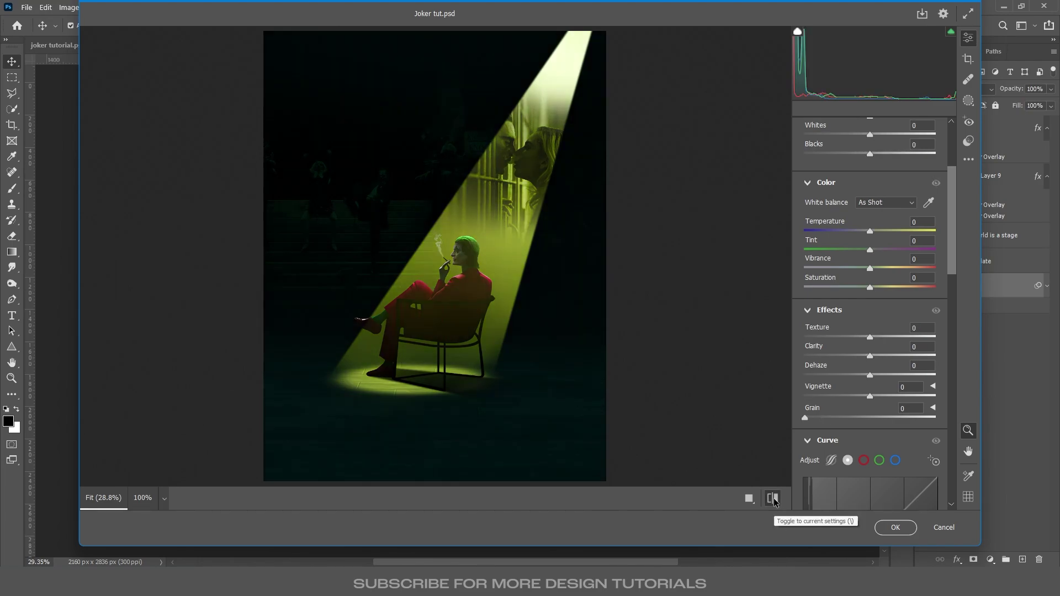
pyautogui.click(772, 499)
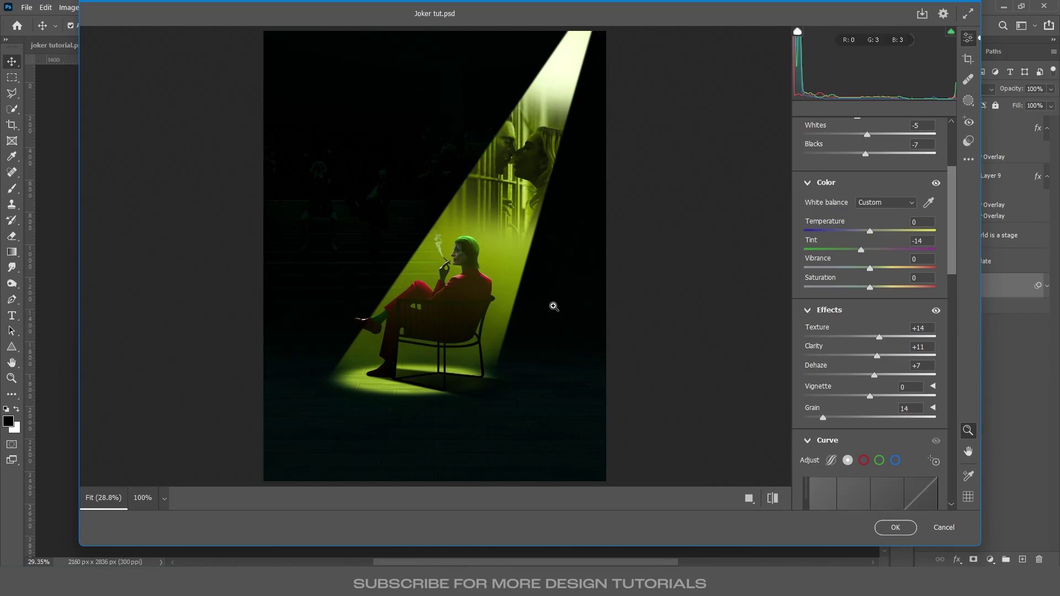
pyautogui.click(892, 529)
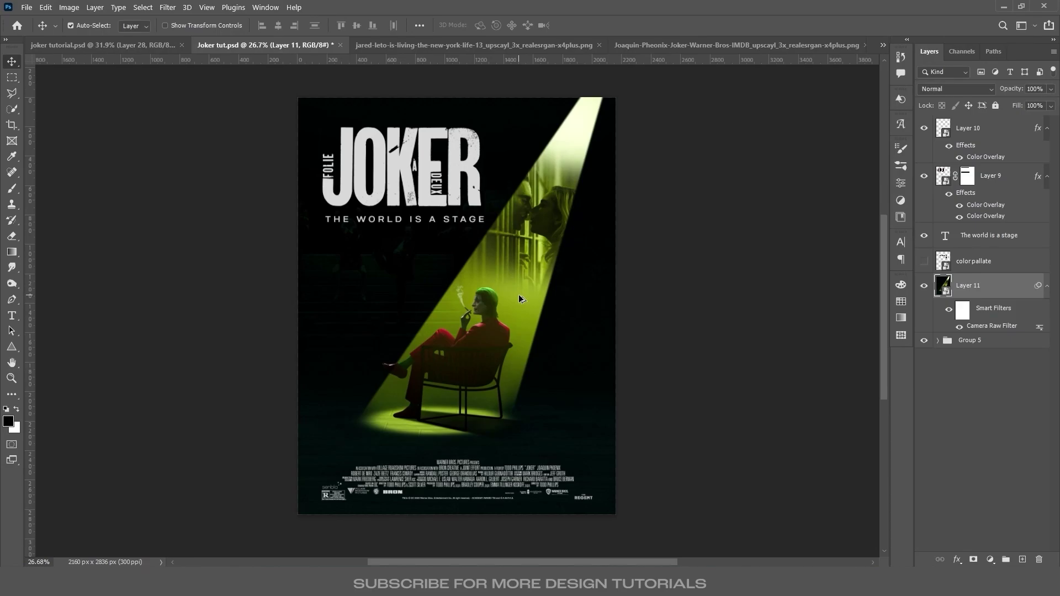